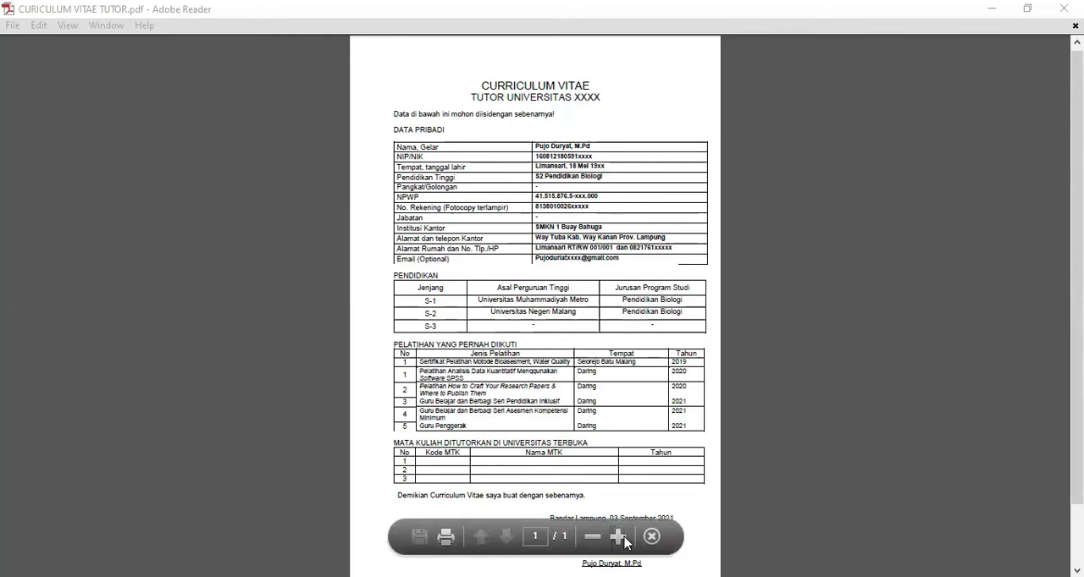
{"action": "left_click", "coordinate": [619, 537]}
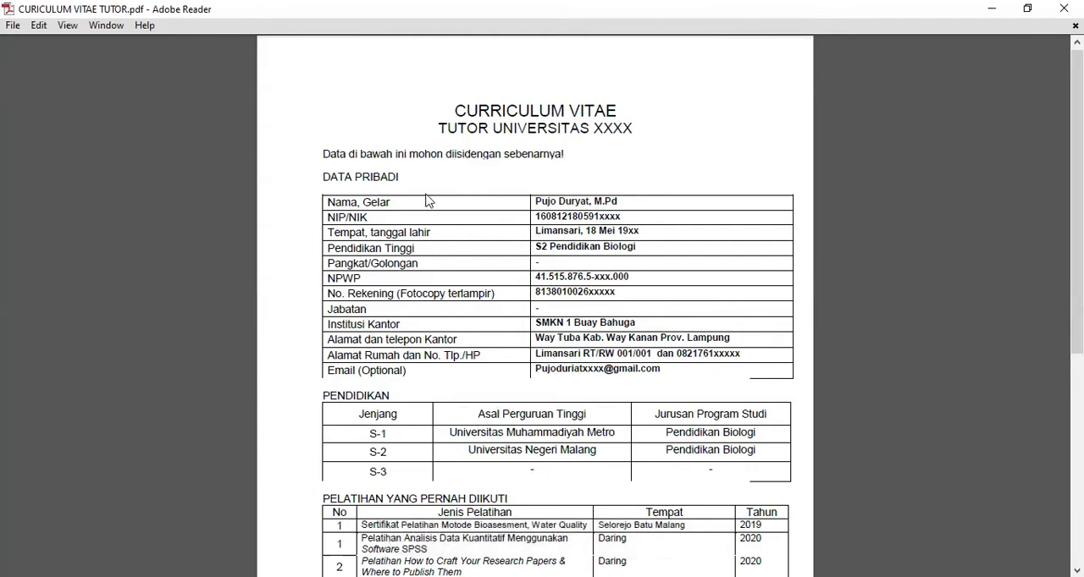
Read through the enlarged curriculum vitae example, from the personal data table to the signature block.
{"action": "scroll", "coordinate": [489, 256], "scroll_direction": "down", "scroll_amount": 1}
{"action": "scroll", "coordinate": [401, 386], "scroll_direction": "down", "scroll_amount": 3}
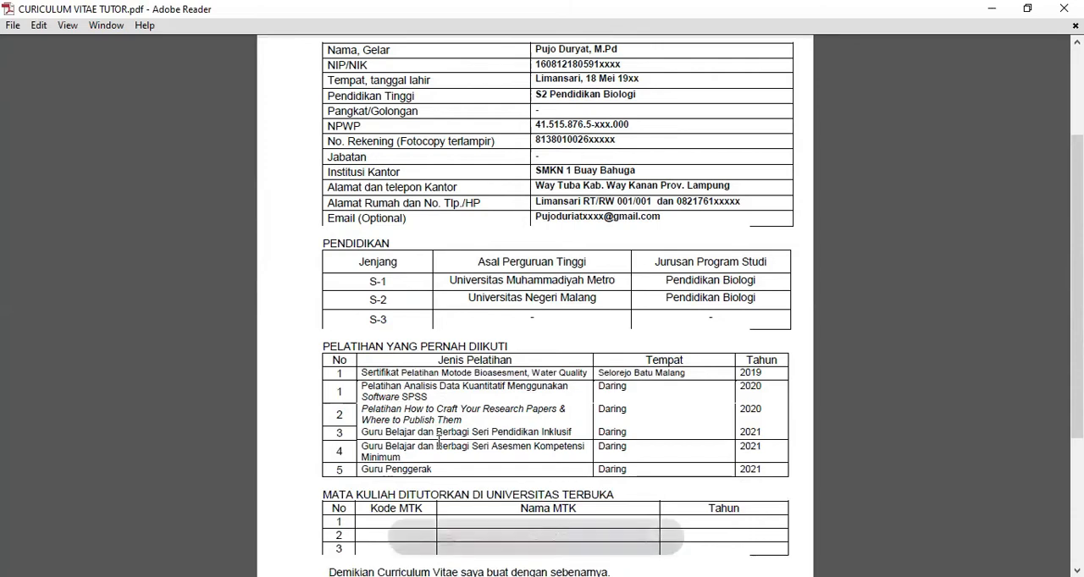
{"action": "scroll", "coordinate": [436, 426], "scroll_direction": "down", "scroll_amount": 2}
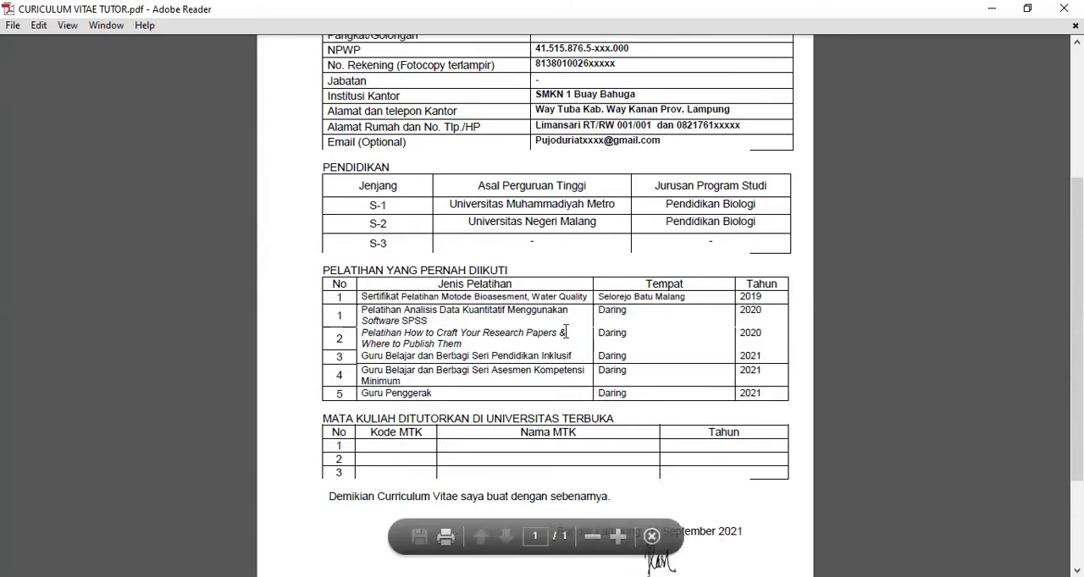
{"action": "scroll", "coordinate": [749, 431], "scroll_direction": "down", "scroll_amount": 3}
{"action": "scroll", "coordinate": [652, 403], "scroll_direction": "down", "scroll_amount": 1}
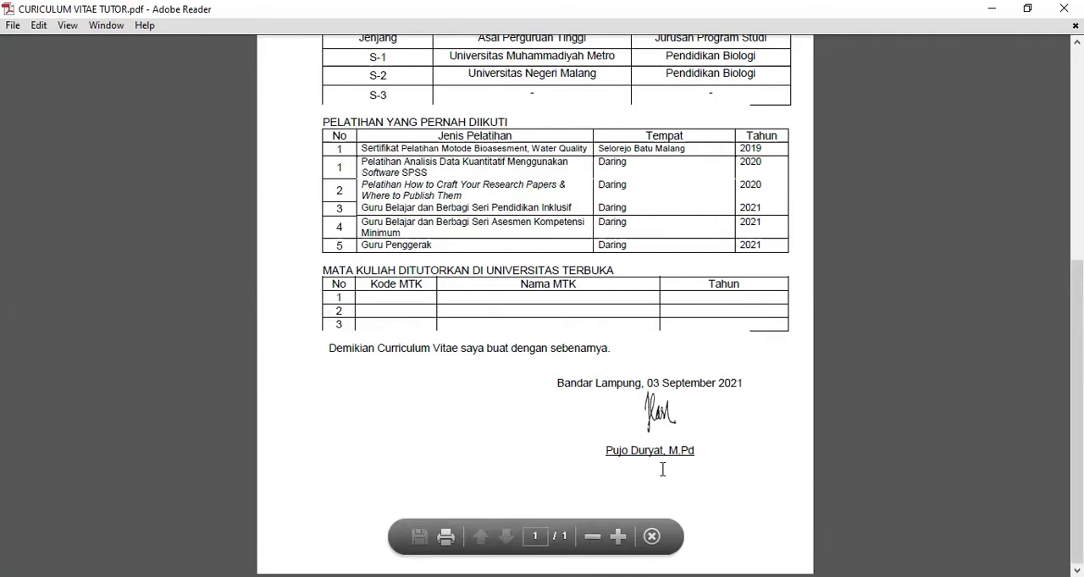
{"action": "scroll", "coordinate": [644, 415], "scroll_direction": "up", "scroll_amount": 8}
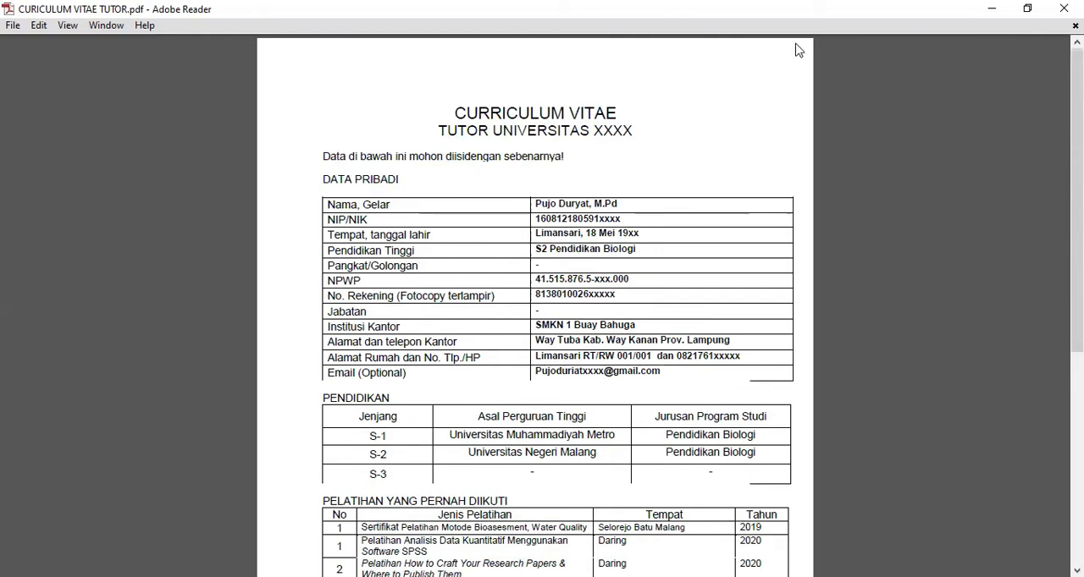
Switch to DAFTAR RIWAYAT HIDUP.pdf and review its personal details, education, work experience, closing statement and signature.
{"action": "key", "text": "alt+Tab"}
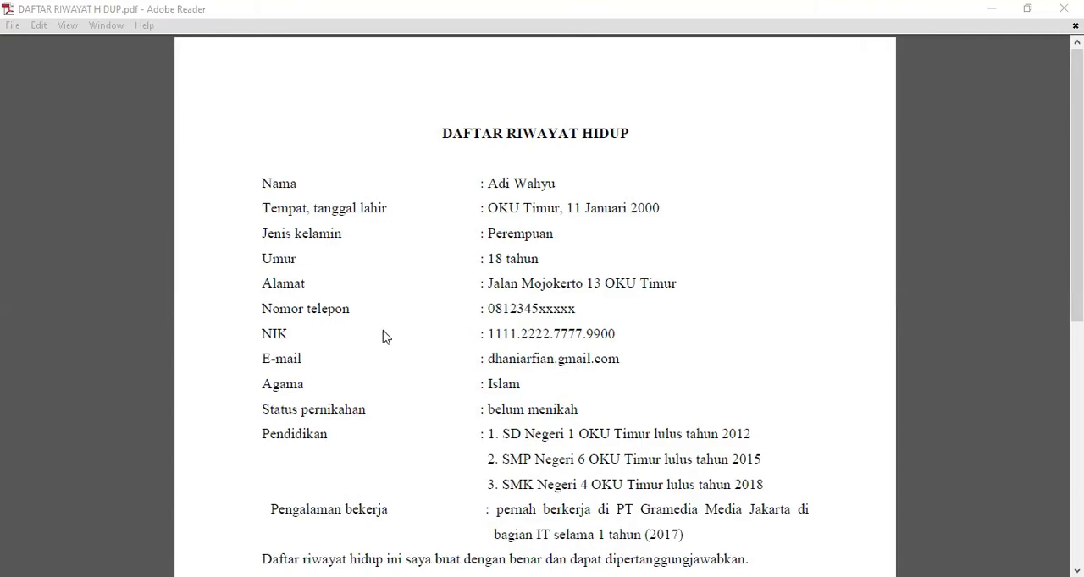
{"action": "scroll", "coordinate": [382, 339], "scroll_direction": "down", "scroll_amount": 1}
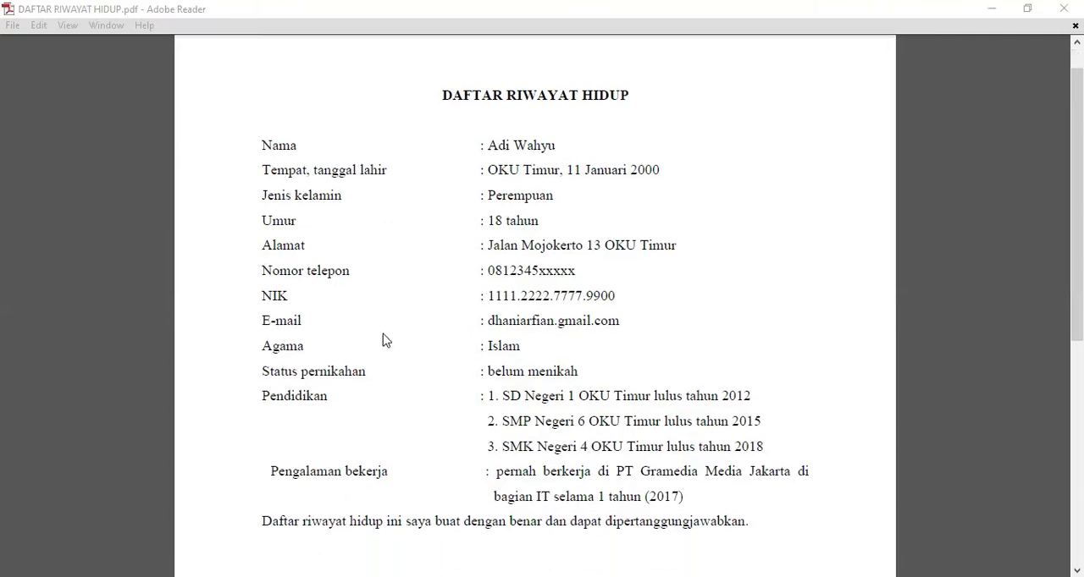
{"action": "scroll", "coordinate": [382, 338], "scroll_direction": "down", "scroll_amount": 2}
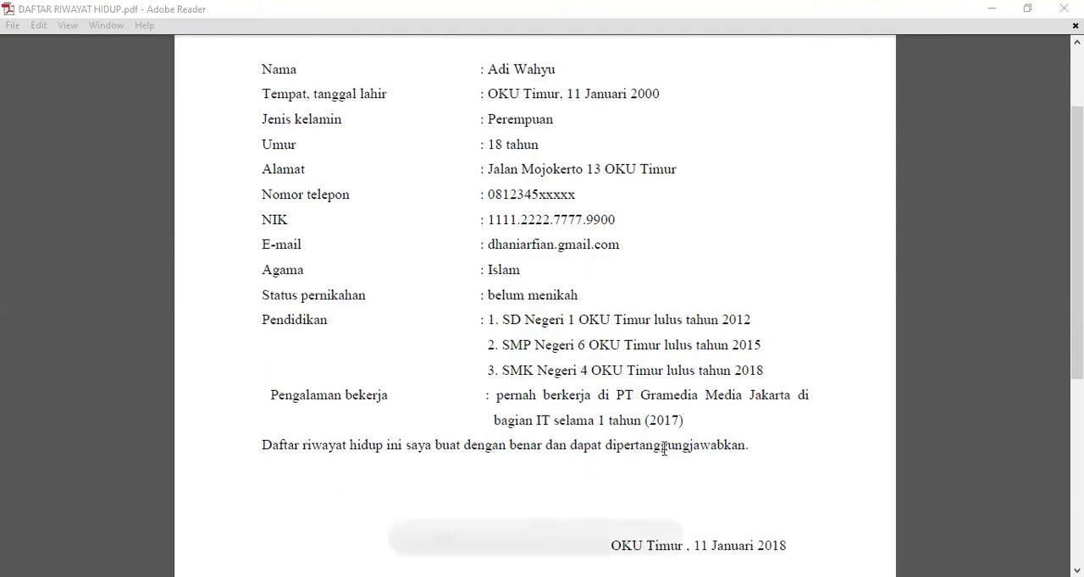
{"action": "scroll", "coordinate": [530, 381], "scroll_direction": "down", "scroll_amount": 1}
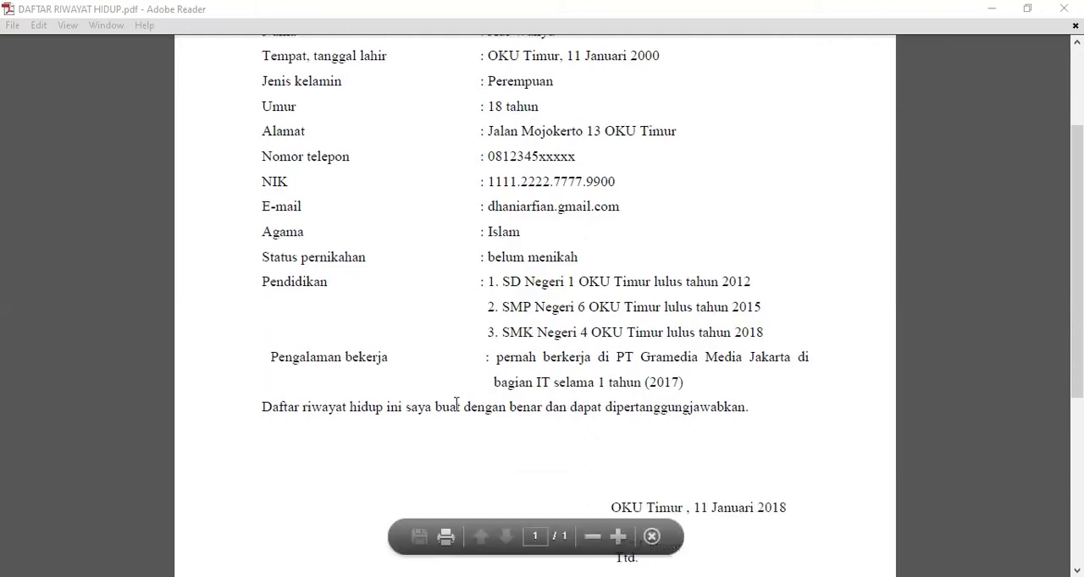
{"action": "scroll", "coordinate": [701, 478], "scroll_direction": "down", "scroll_amount": 1}
{"action": "scroll", "coordinate": [659, 468], "scroll_direction": "down", "scroll_amount": 2}
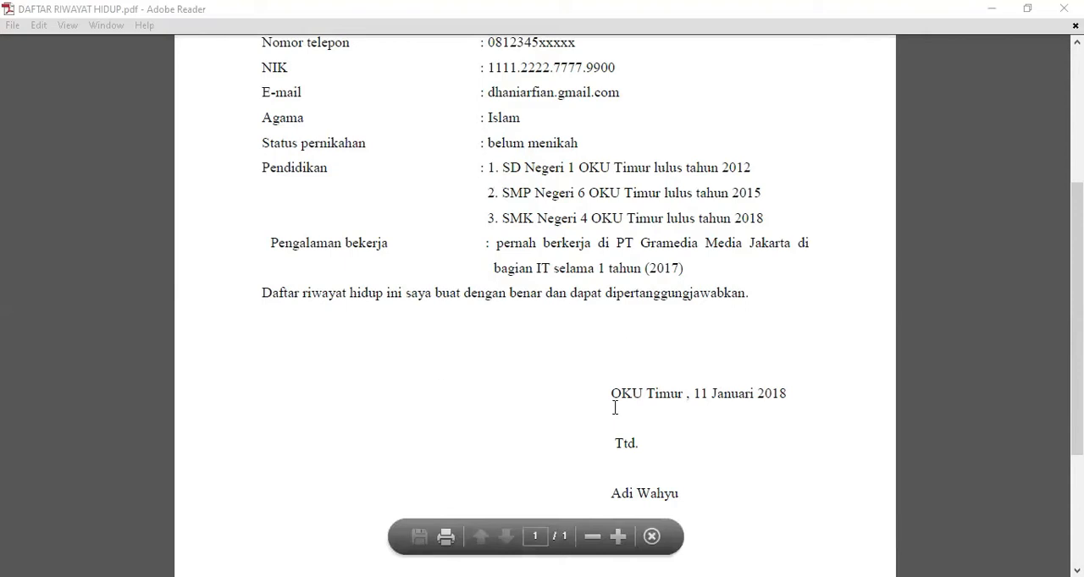
{"action": "scroll", "coordinate": [615, 408], "scroll_direction": "up", "scroll_amount": 5}
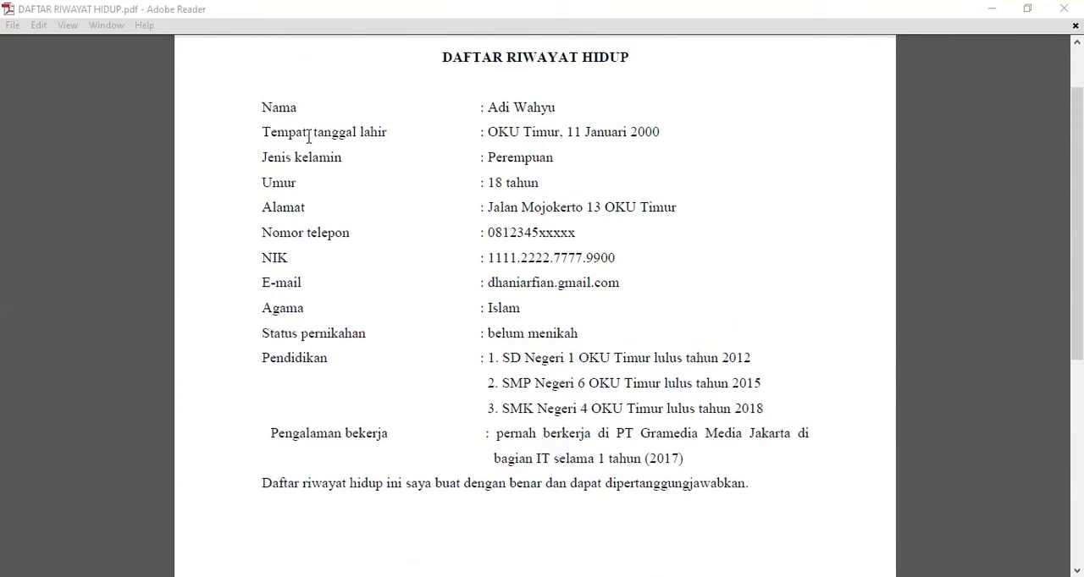
{"action": "scroll", "coordinate": [604, 241], "scroll_direction": "down", "scroll_amount": 9}
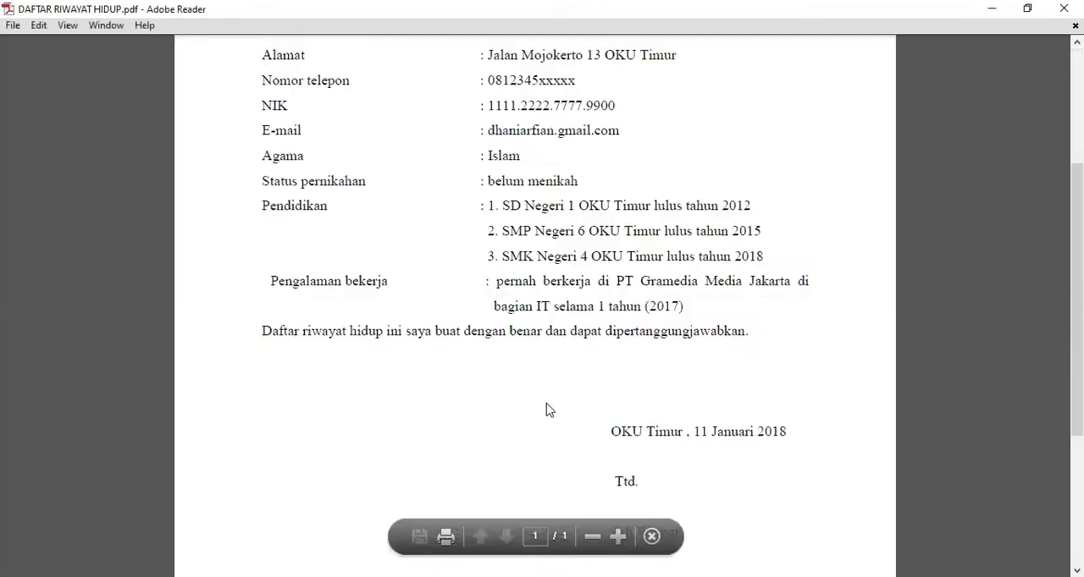
{"action": "scroll", "coordinate": [551, 411], "scroll_direction": "up", "scroll_amount": 5}
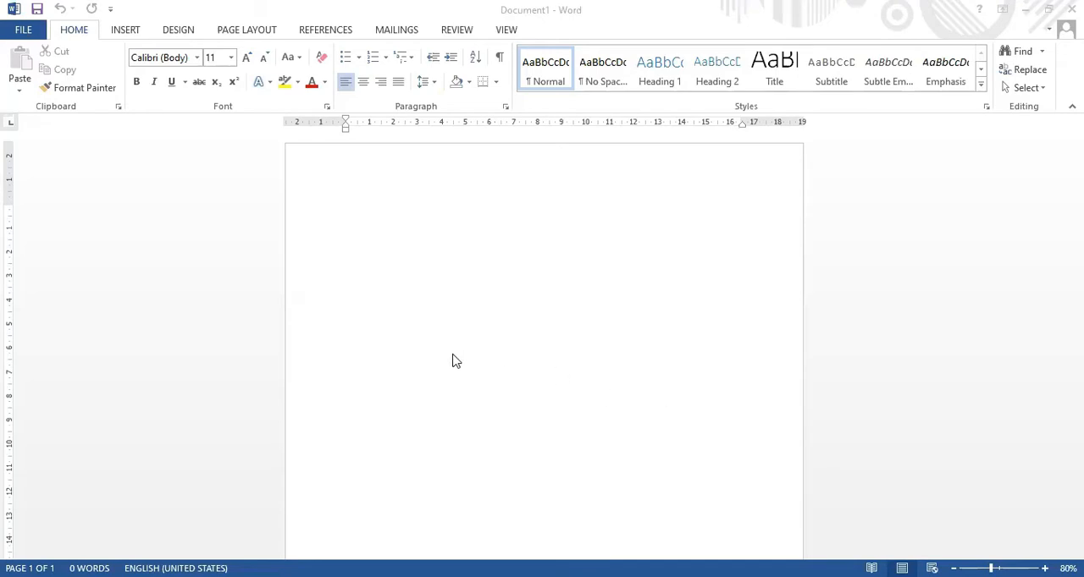
Set up the blank Word document's page as portrait A4 (21 x 29,7 cm) with Normal 2,54 cm margins.
{"action": "left_click", "coordinate": [233, 31]}
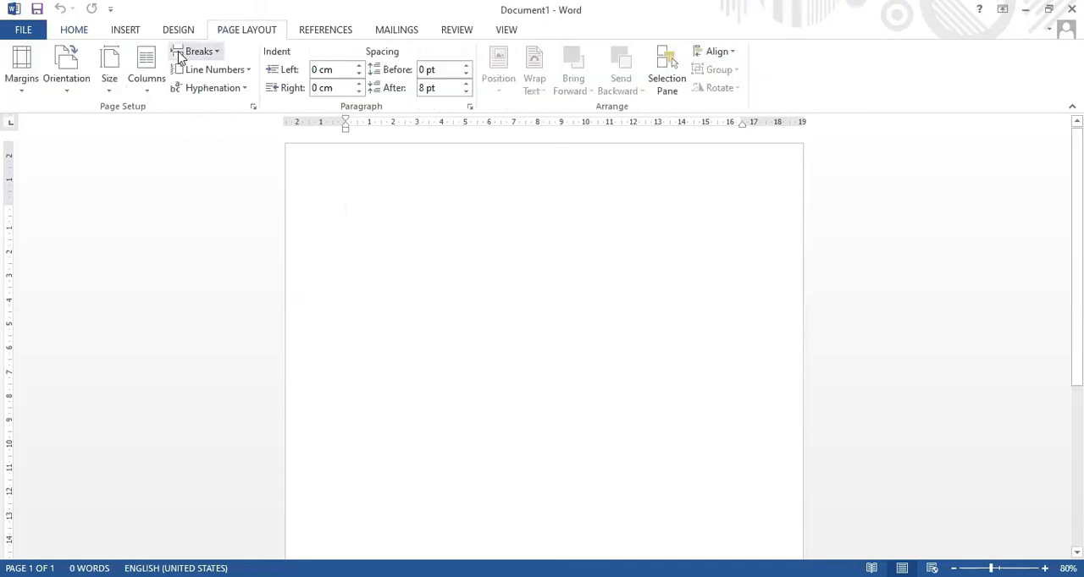
{"action": "left_click", "coordinate": [72, 99]}
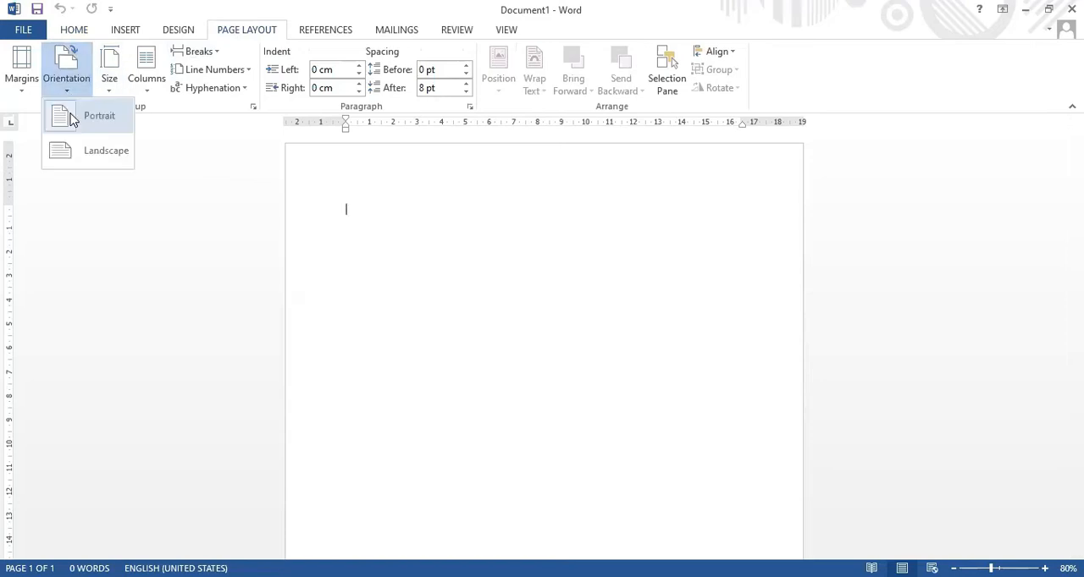
{"action": "left_click", "coordinate": [72, 118]}
{"action": "left_click", "coordinate": [115, 93]}
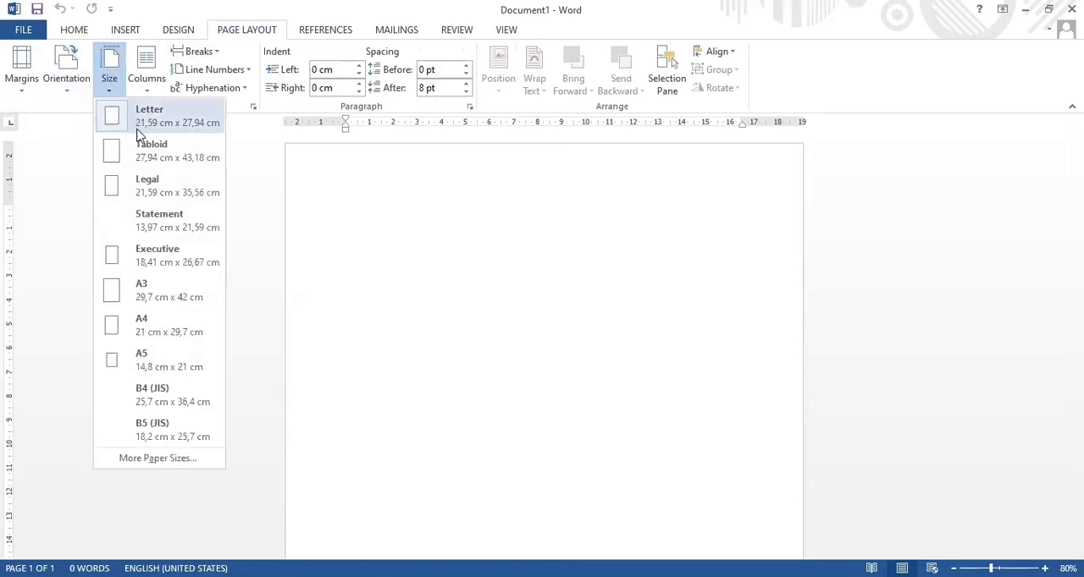
{"action": "left_click", "coordinate": [157, 338]}
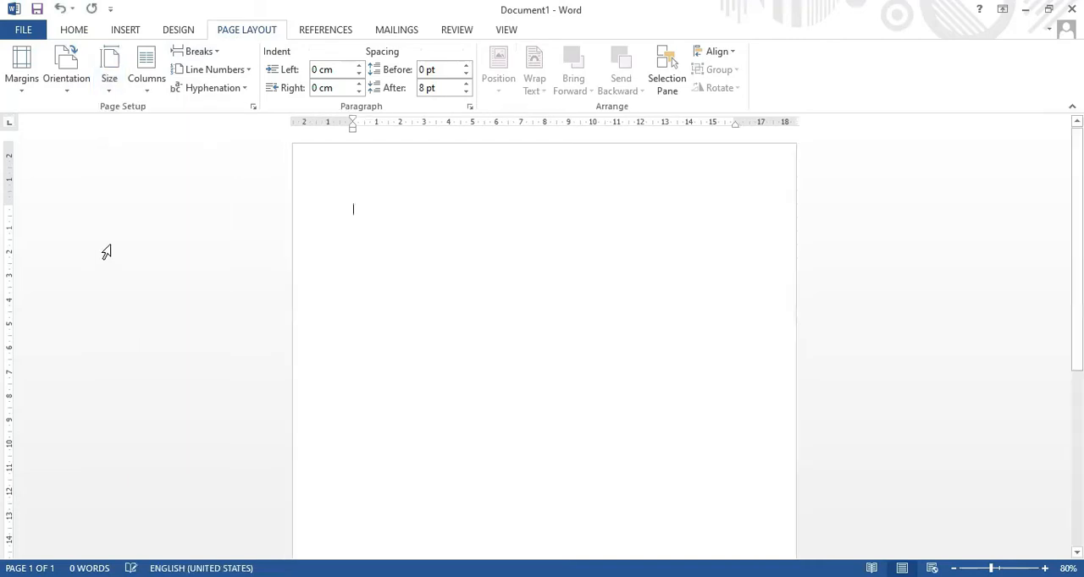
{"action": "left_click", "coordinate": [25, 99]}
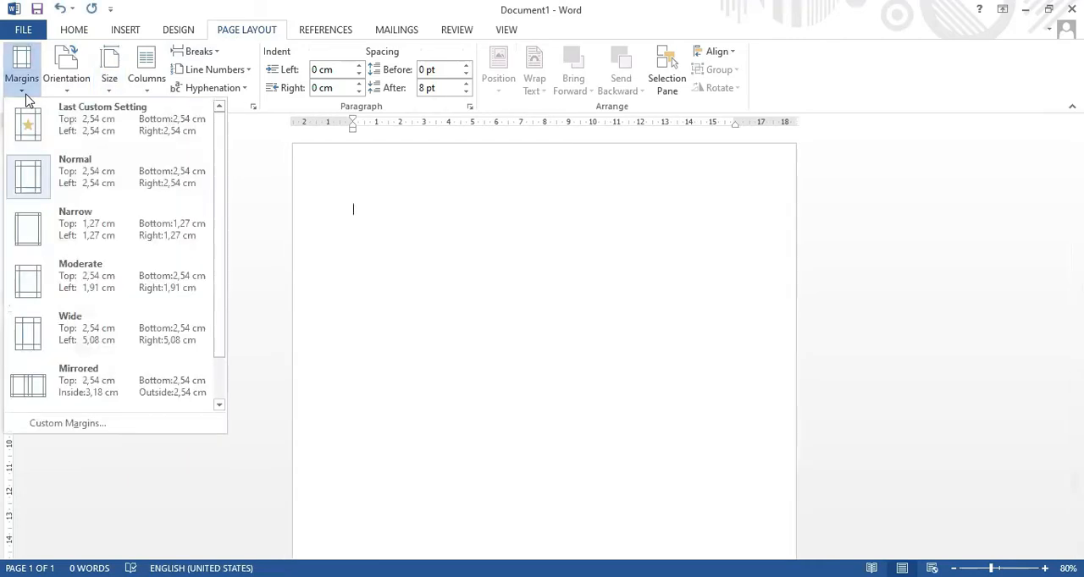
{"action": "left_click", "coordinate": [116, 196]}
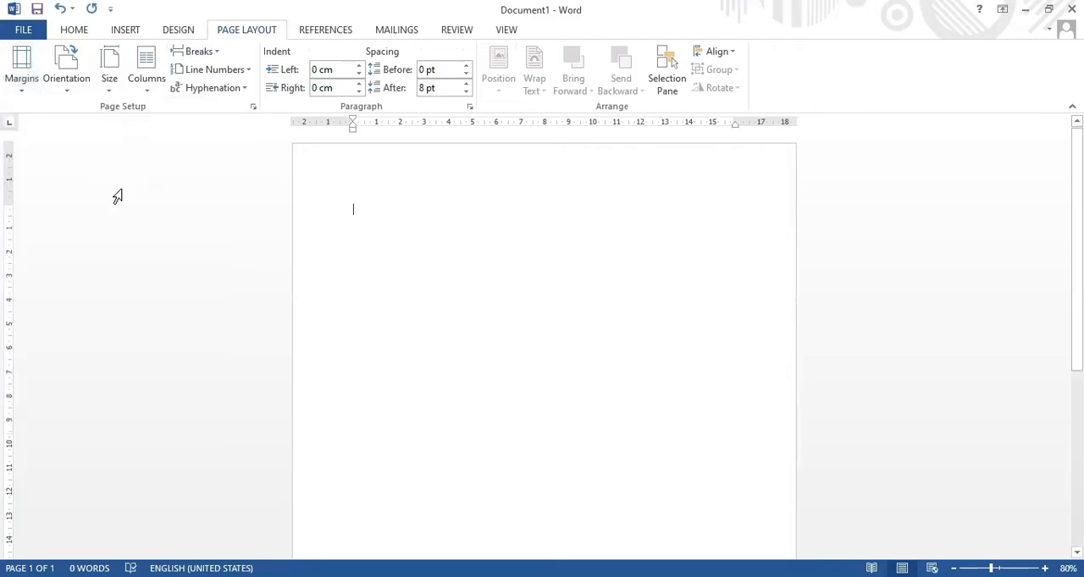
Set the document's text font to Times New Roman at size 12.
{"action": "left_click", "coordinate": [88, 37]}
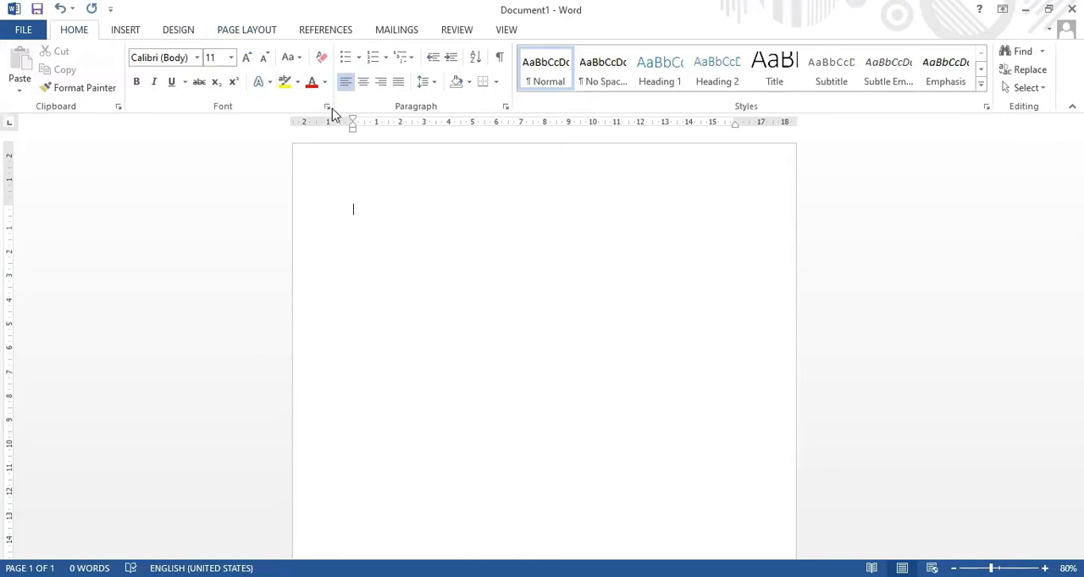
{"action": "left_click", "coordinate": [197, 57]}
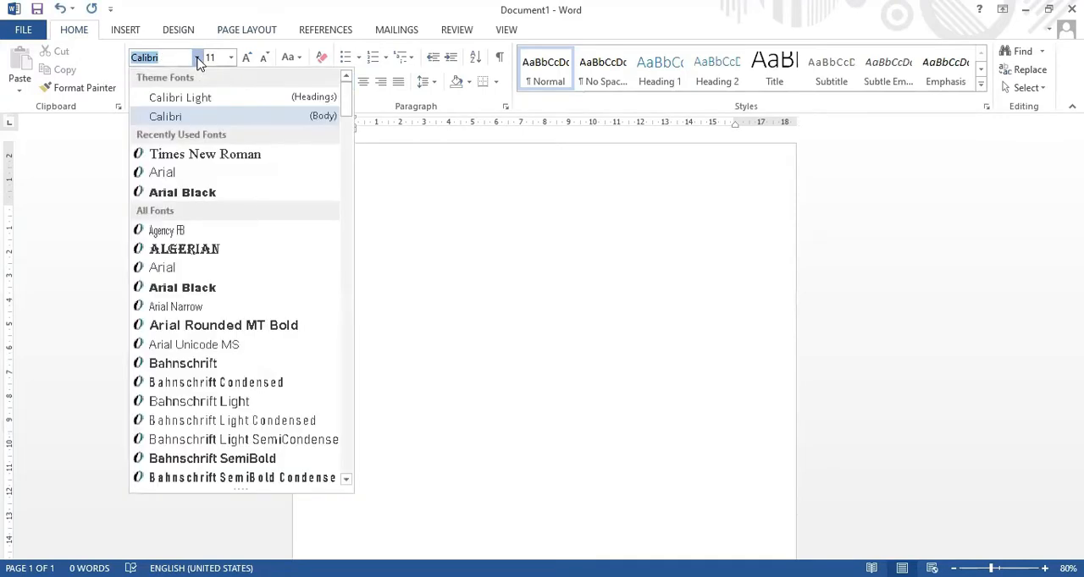
{"action": "left_click", "coordinate": [227, 155]}
{"action": "left_click", "coordinate": [230, 57]}
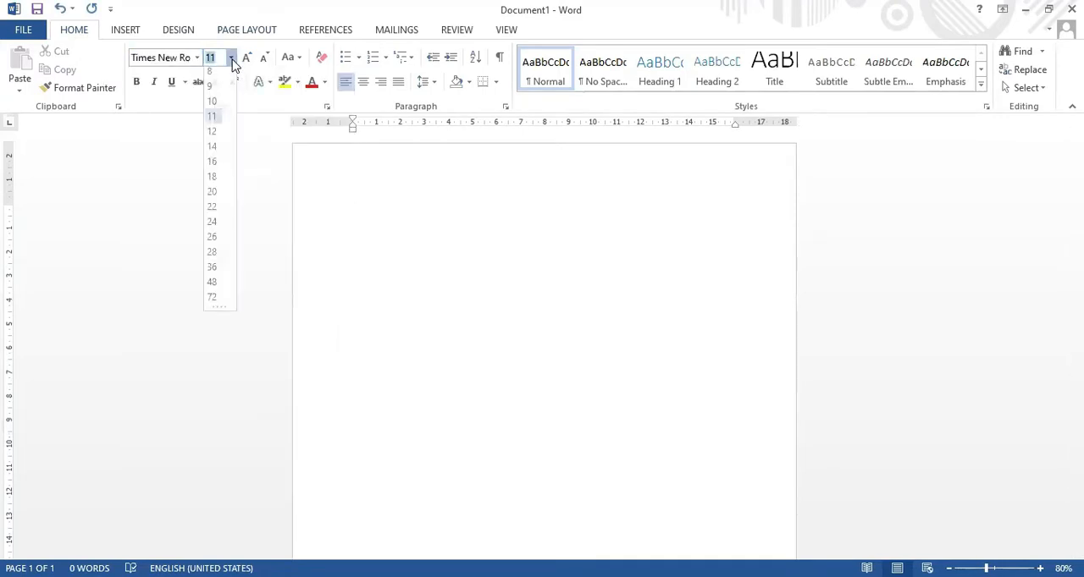
{"action": "left_click", "coordinate": [212, 137]}
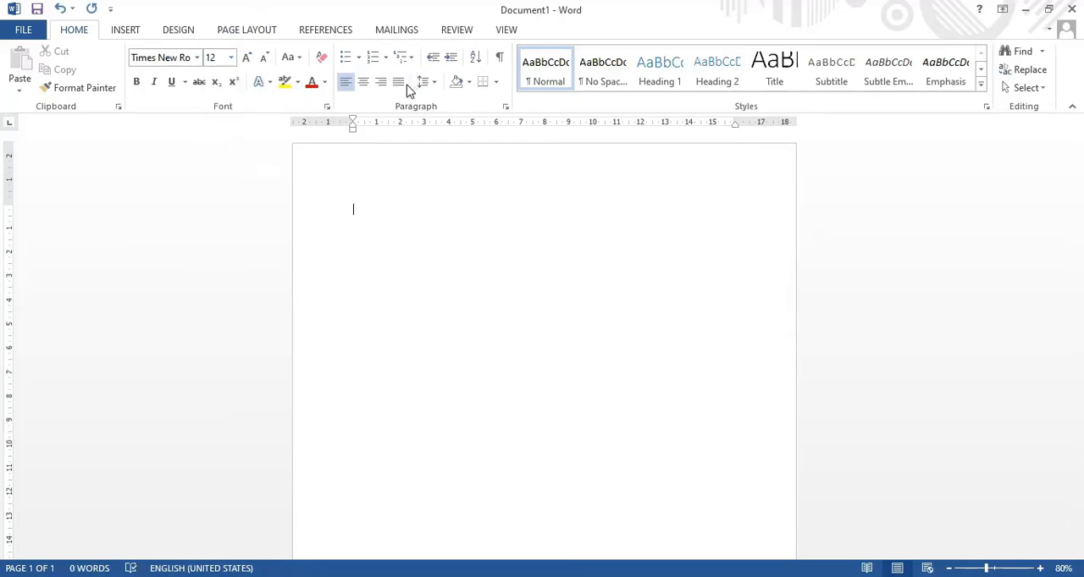
Set the paragraph line spacing to 1,5 lines and the spacing after paragraphs to 0 pt.
{"action": "left_click", "coordinate": [434, 84]}
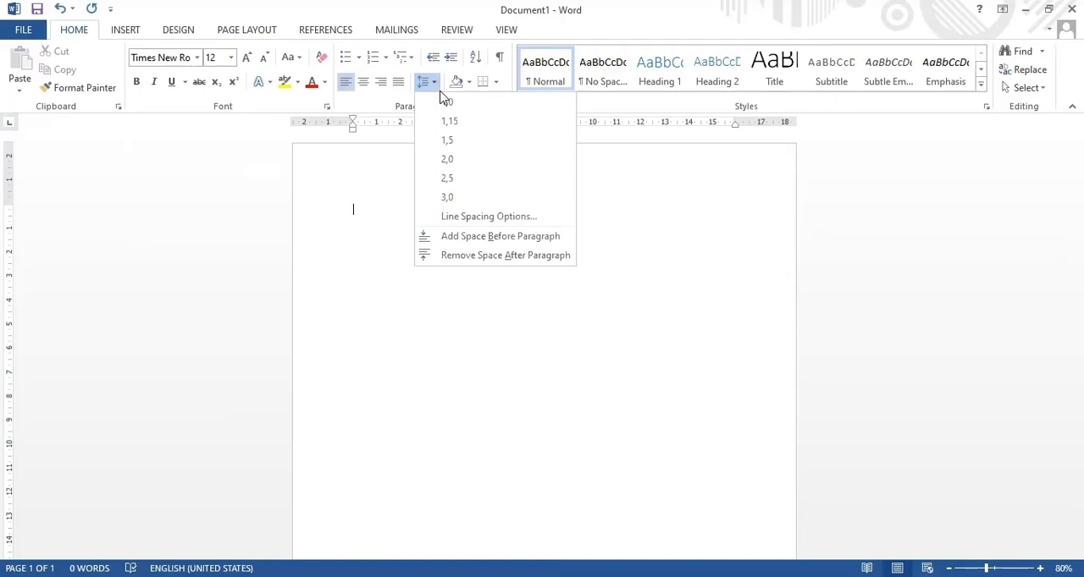
{"action": "left_click", "coordinate": [476, 141]}
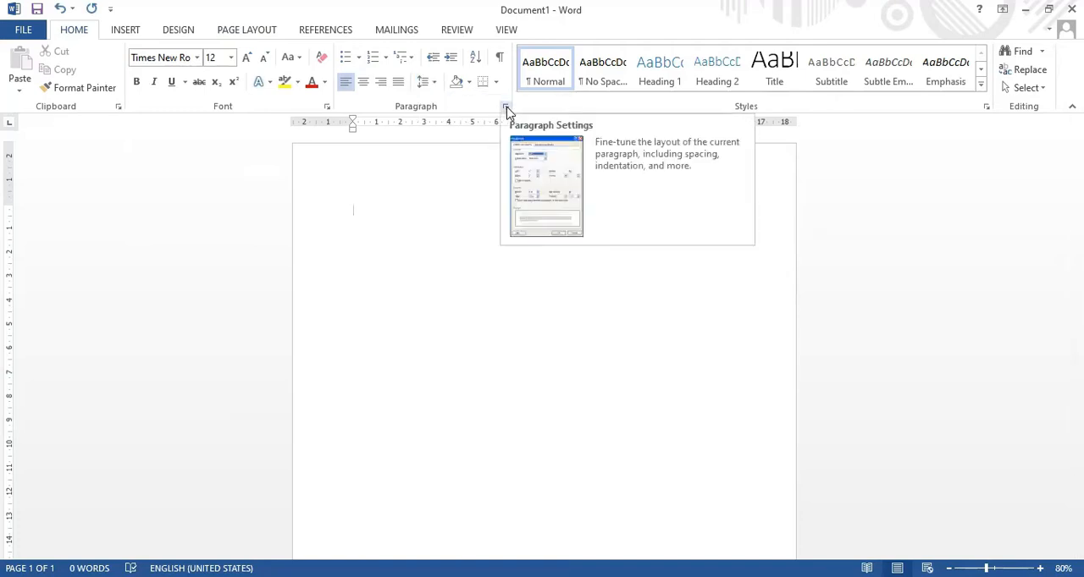
{"action": "left_click", "coordinate": [505, 109]}
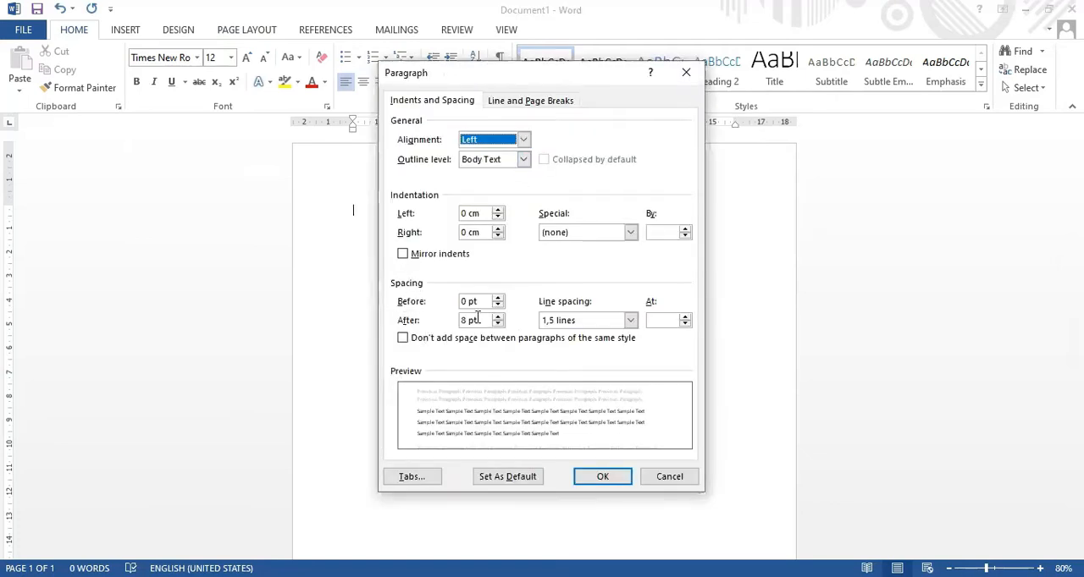
{"action": "left_click", "coordinate": [498, 325]}
{"action": "left_click", "coordinate": [498, 325]}
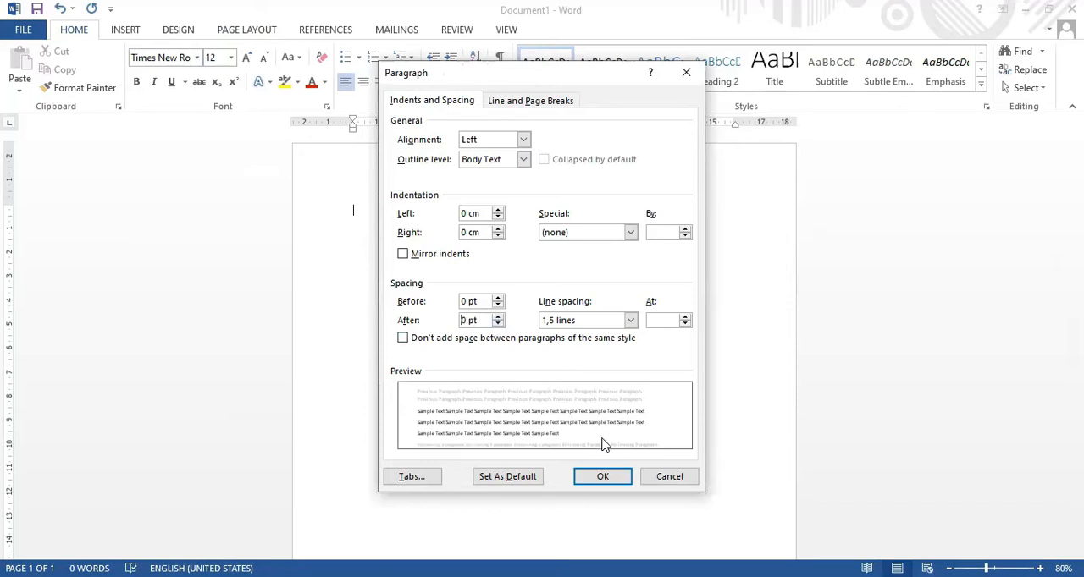
{"action": "left_click", "coordinate": [605, 485]}
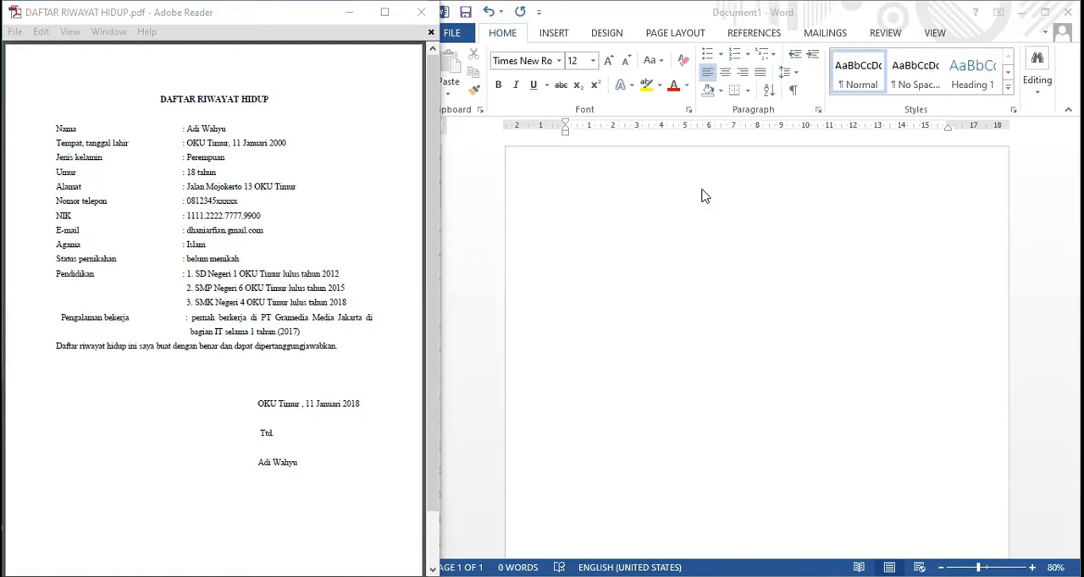
Write the title "DAFTAR RIWAYAT HIDUP" in capitals on the first line of the blank document.
{"action": "left_click", "coordinate": [713, 188]}
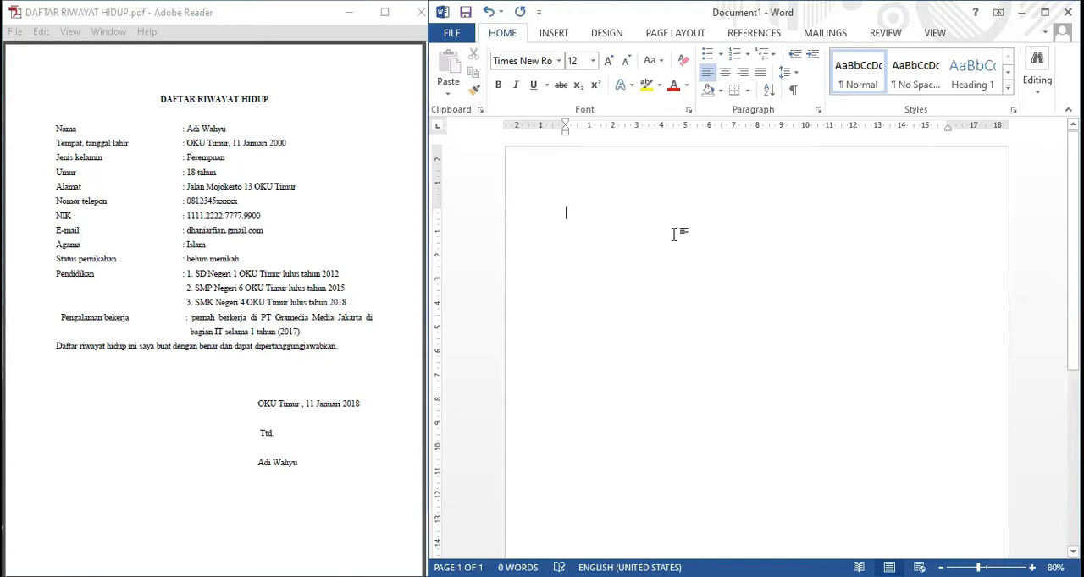
{"action": "type", "text": "daftar"}
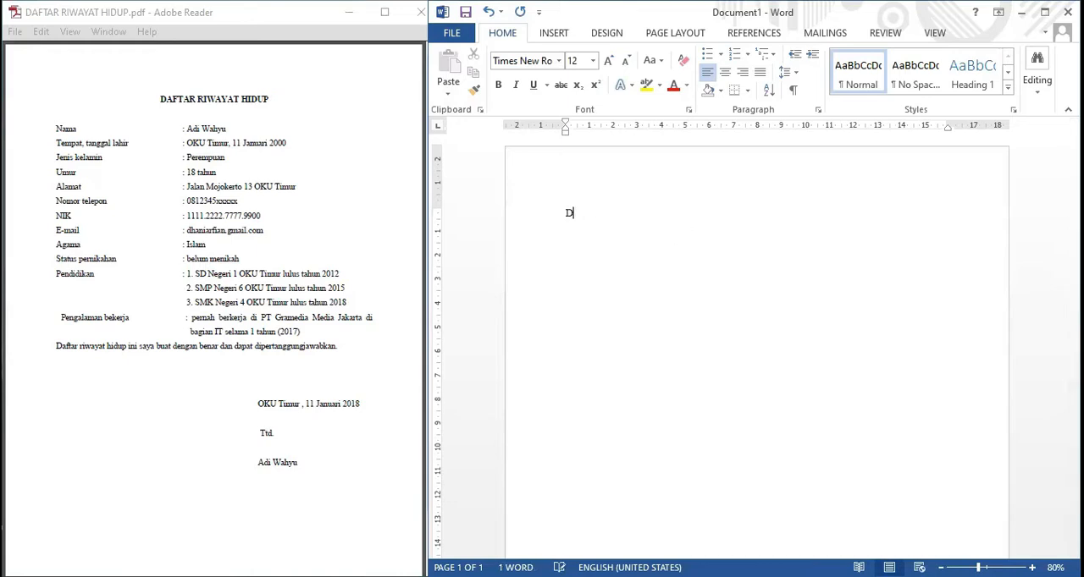
{"action": "type", "text": "W"}
{"action": "key", "text": "BackSpace"}
{"action": "type", "text": "RIWAYAT HIDU"}
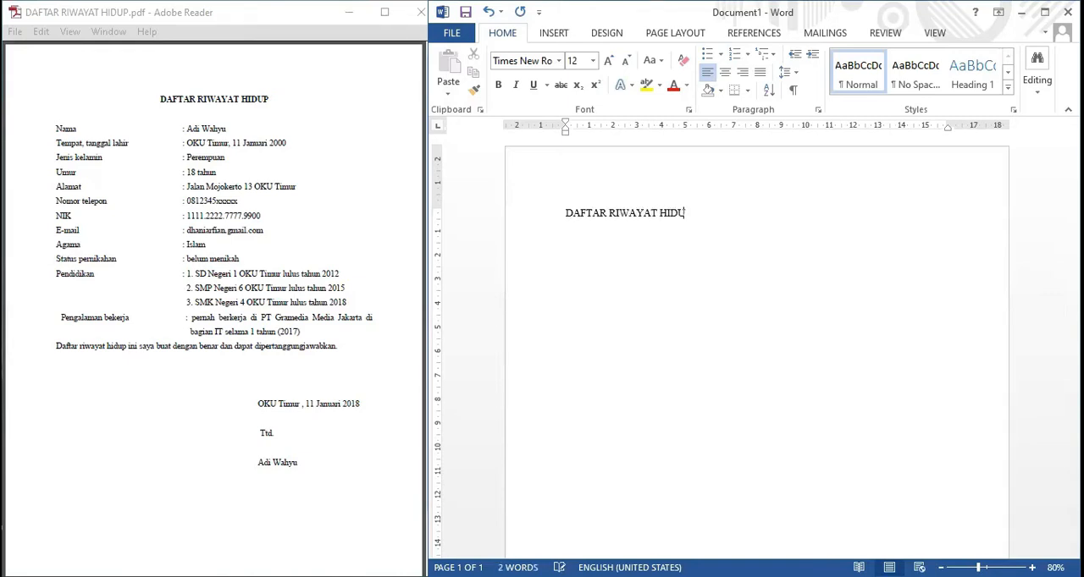
{"action": "type", "text": "P NAMA"}
Add the labels "Nama" and "Tempat, tanggal lahir" on separate lines below the title.
{"action": "key", "text": "BackSpace"}
{"action": "key", "text": "BackSpace"}
{"action": "type", "text": "ama"}
{"action": "key", "text": "Return"}
{"action": "type", "text": "Tempat, tang"}
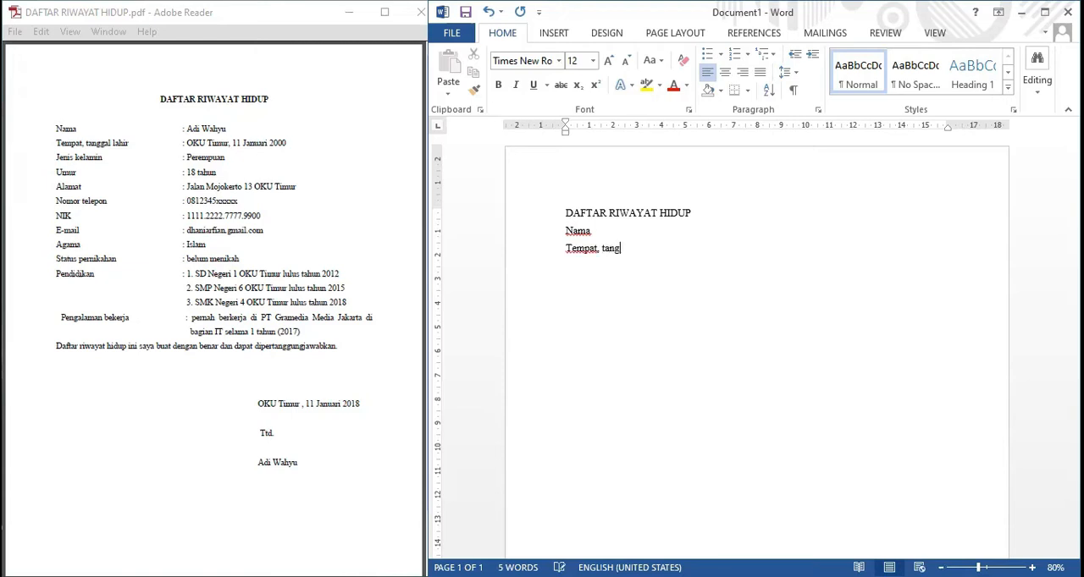
{"action": "type", "text": "gal lahir"}
{"action": "key", "text": "Return"}
Add the labels "Jenis kelamain" and "Umur" on separate lines below the birth place and date label.
{"action": "type", "text": "Jenis K"}
{"action": "key", "text": "BackSpace"}
{"action": "type", "text": "KE"}
{"action": "key", "text": "BackSpace"}
{"action": "key", "text": "BackSpace"}
{"action": "type", "text": "kelamain"}
{"action": "key", "text": "Return"}
{"action": "type", "text": "Umur"}
{"action": "key", "text": "Return"}
Add the labels "Alamat" and "Nomor telepon" on separate lines below "Umur".
{"action": "type", "text": "A;a"}
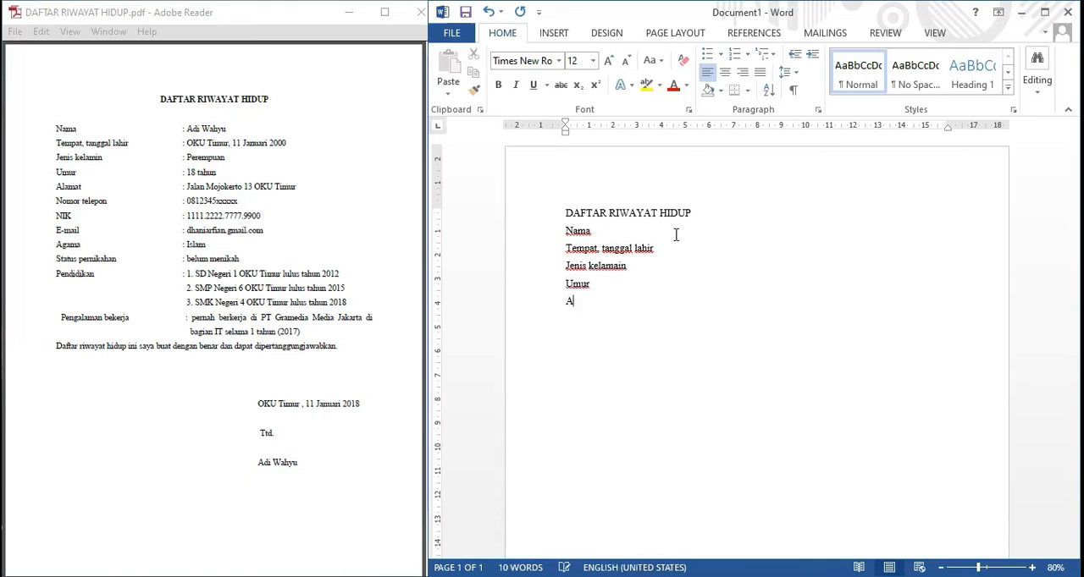
{"action": "key", "text": "BackSpace"}
{"action": "key", "text": "BackSpace"}
{"action": "type", "text": "lamat"}
{"action": "key", "text": "Return"}
{"action": "type", "text": "Nomor telepon"}
{"action": "key", "text": "Return"}
Add the labels "Email" and "Agama" on separate lines below "Nomor telepon".
{"action": "type", "text": "Eam"}
{"action": "key", "text": "BackSpace"}
{"action": "key", "text": "BackSpace"}
{"action": "type", "text": "mail "}
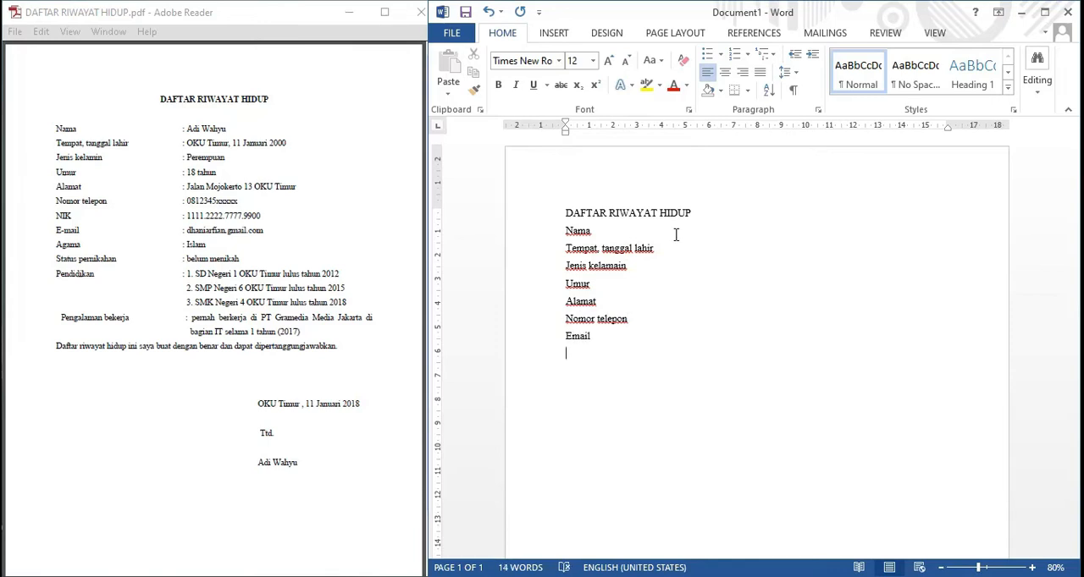
{"action": "type", "text": "Agama"}
{"action": "key", "text": "Return"}
Add the labels "Status pernikahan" and "Pendidikan" on separate lines below "Agama".
{"action": "type", "text": "Status pernikahan"}
{"action": "key", "text": "Return"}
{"action": "type", "text": "pendidikan "}
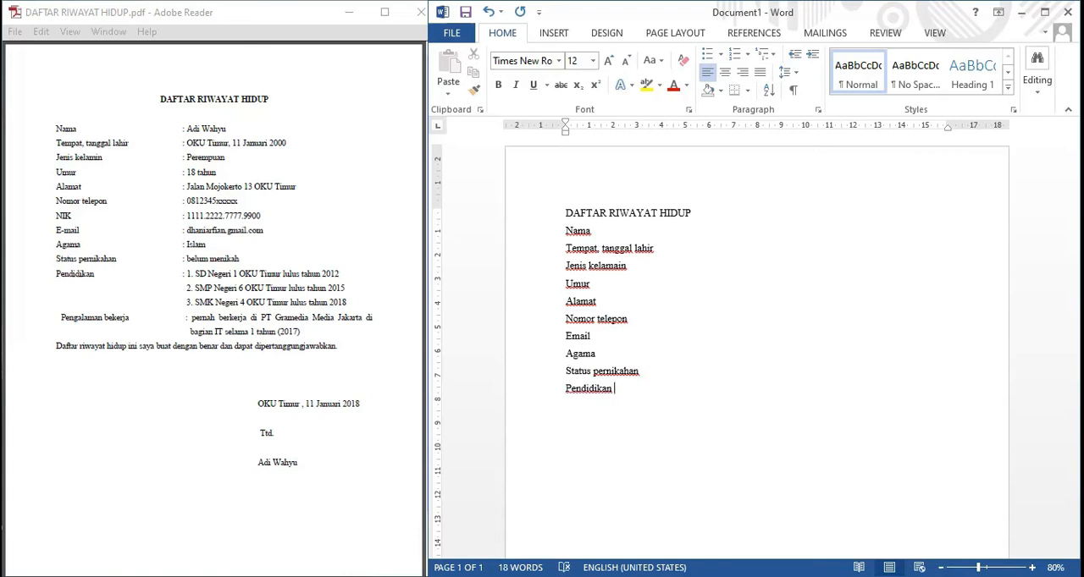
{"action": "type", "text": "pengelaman kerja"}
Add the label "Pengelaman kerja" on its own line below "Pendidikan".
{"action": "key", "text": "Return"}
Write the closing statement "Daftar riwayat hidup ini saya buat dengan benar dan dapat dipertanggung jawabkan." below the labels, after a blank line.
{"action": "type", "text": "Daftar r"}
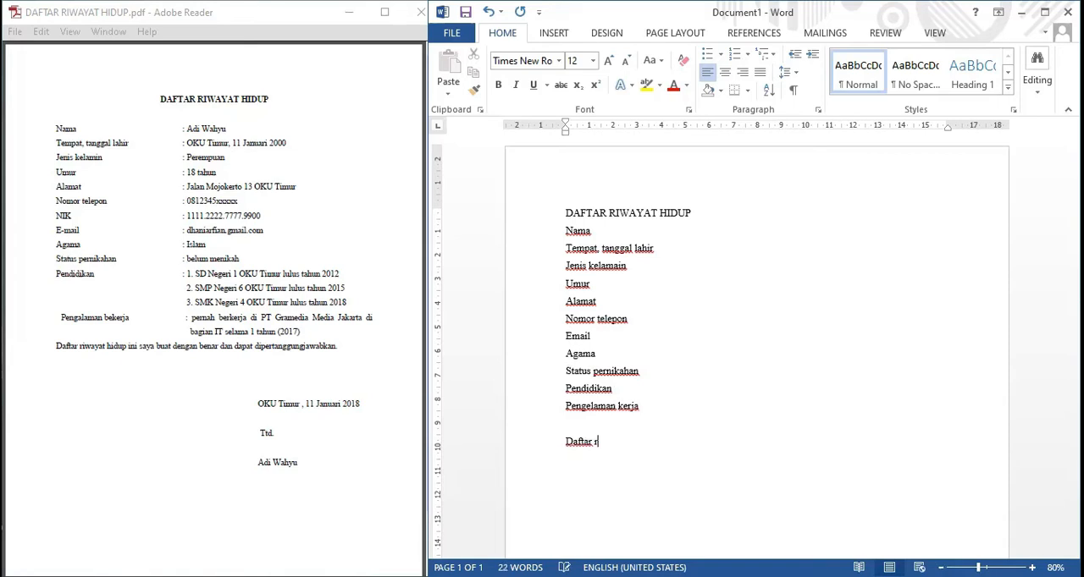
{"action": "type", "text": "iwayat hidup ini saya buat"}
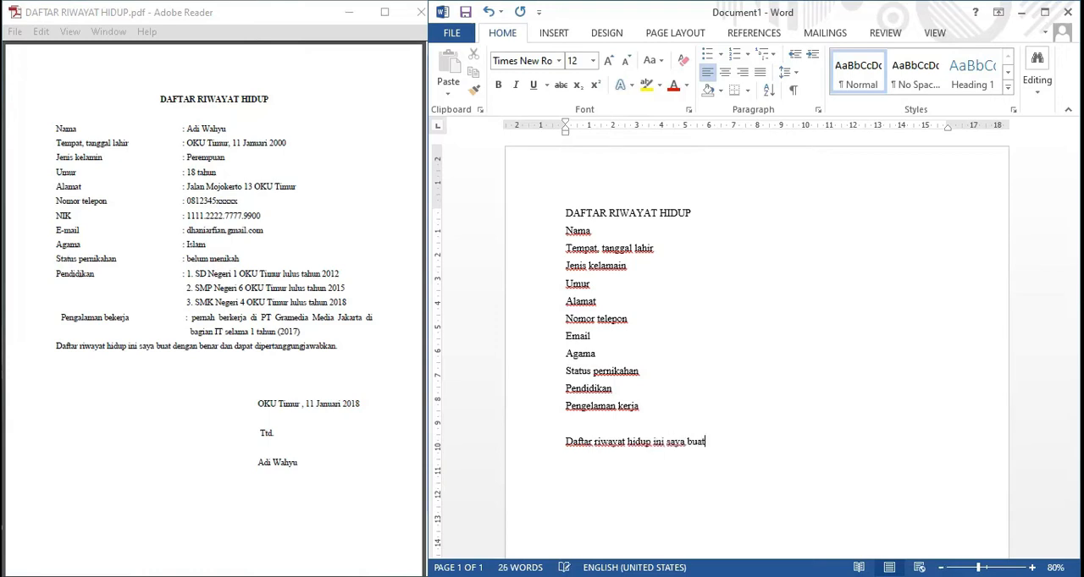
{"action": "type", "text": " dengan benar dan da"}
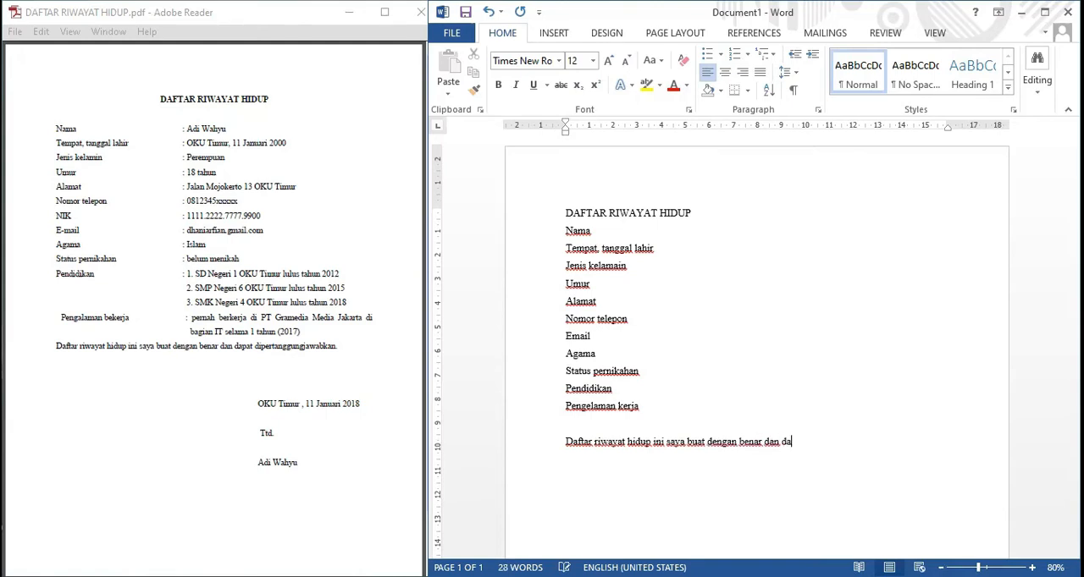
{"action": "type", "text": "pat dipertanggung jw"}
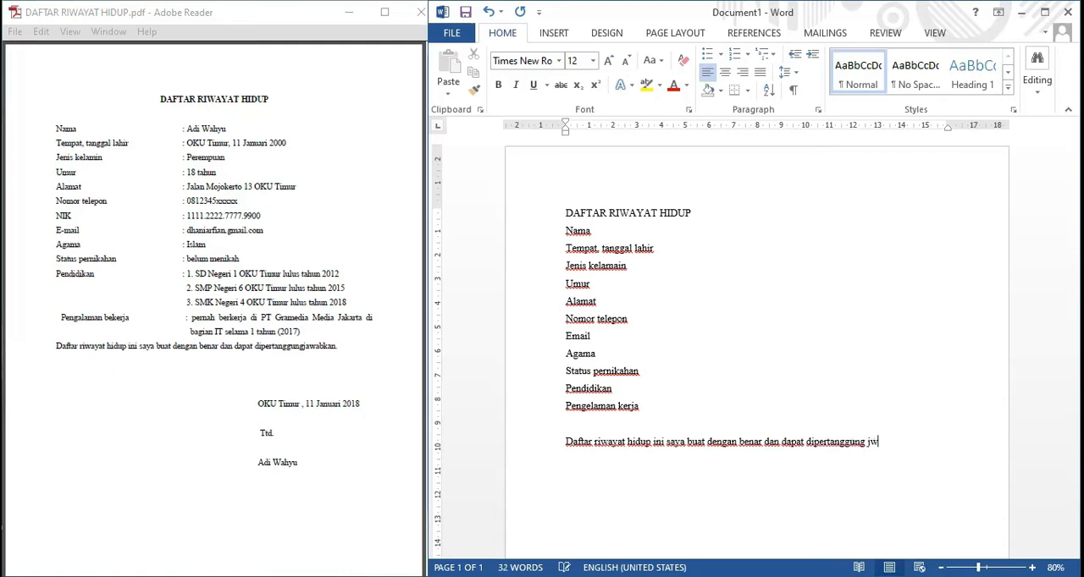
{"action": "key", "text": "BackSpace"}
{"action": "type", "text": "awabkan."}
Add the place and date line "OKU Timur, 11 Januari 2018" below the statement, with the signatory's full name several lines beneath it.
{"action": "key", "text": "Return"}
{"action": "type", "text": "OKU Timur, "}
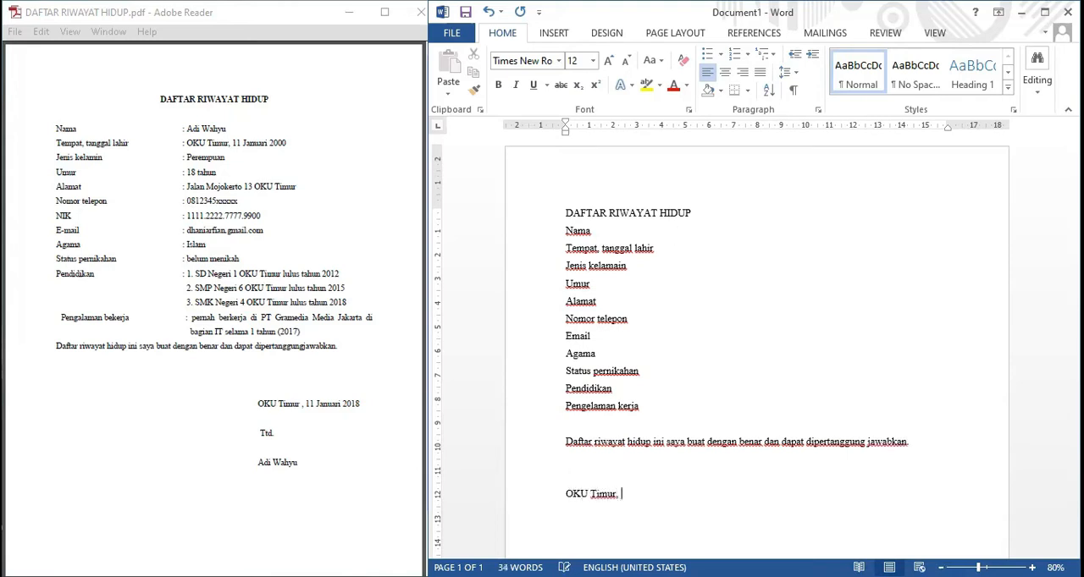
{"action": "type", "text": "11 Januari 2018"}
{"action": "key", "text": "Return"}
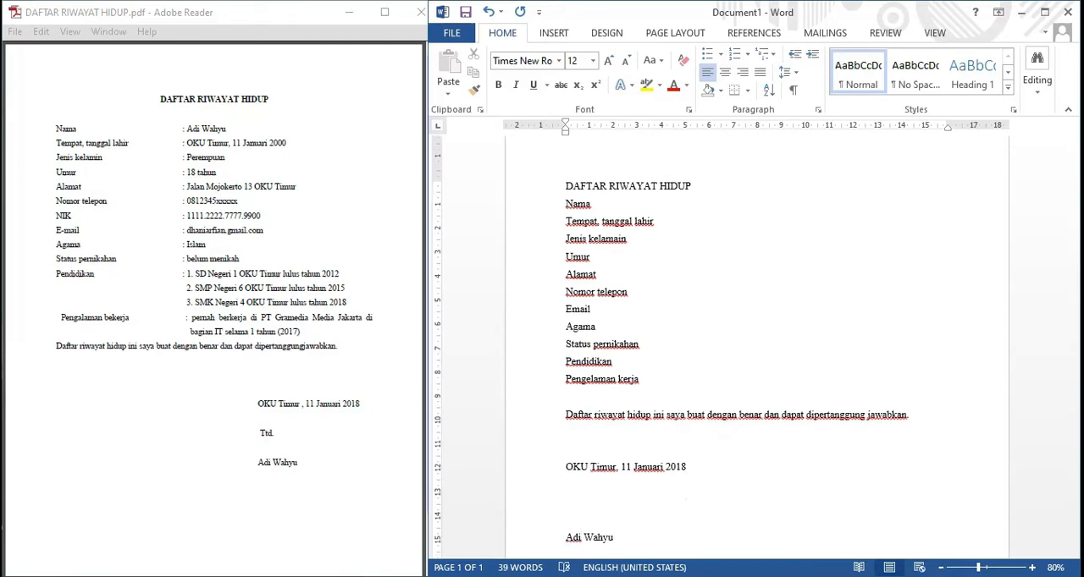
Insert a tab-spaced colon after the "Nama" label.
{"action": "left_click", "coordinate": [632, 209]}
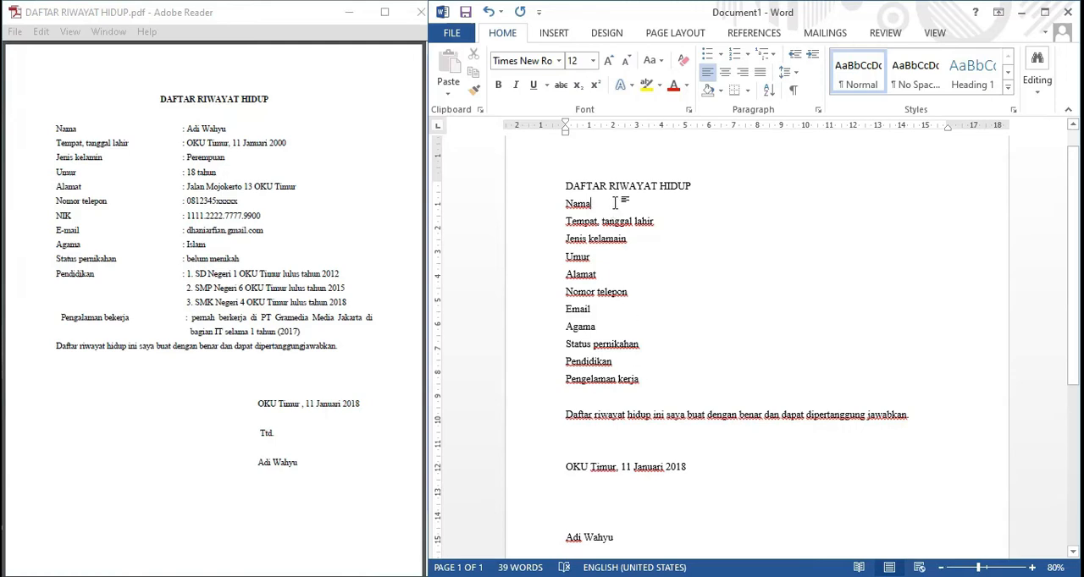
{"action": "key", "text": "Tab"}
{"action": "key", "text": "Tab"}
{"action": "key", "text": "Tab"}
{"action": "left_click", "coordinate": [592, 204]}
{"action": "type", "text": ":"}
{"action": "key", "text": "Down"}
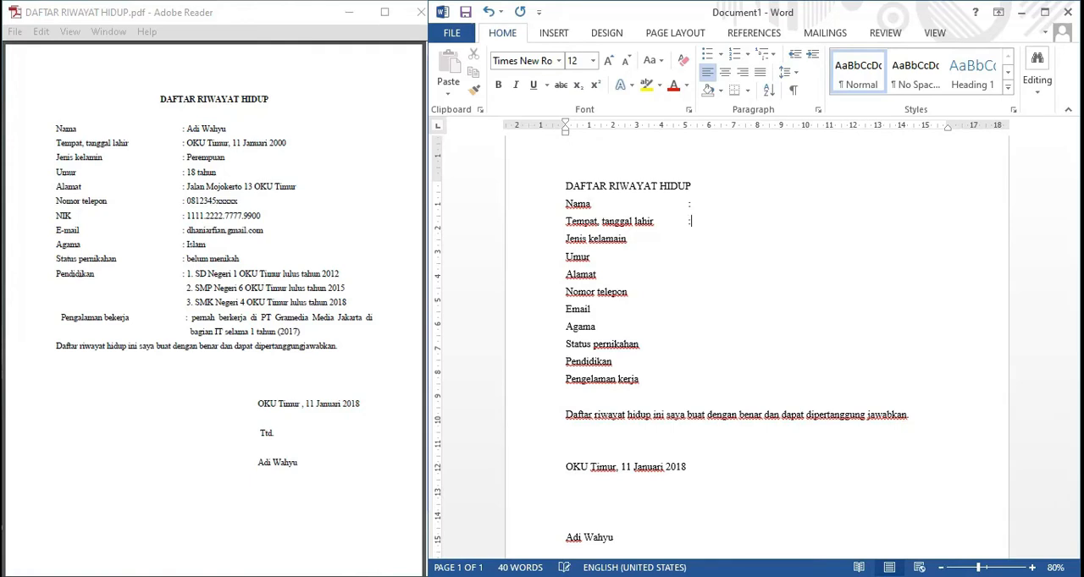
Add colons aligned with the first one after the remaining labels, from "Tempat, tanggal lahir" to "Pengelaman kerja".
{"action": "key", "text": "Tab"}
{"action": "type", "text": ":"}
{"action": "key", "text": "Tab"}
{"action": "key", "text": "Tab"}
{"action": "type", "text": ":"}
{"action": "key", "text": "Down"}
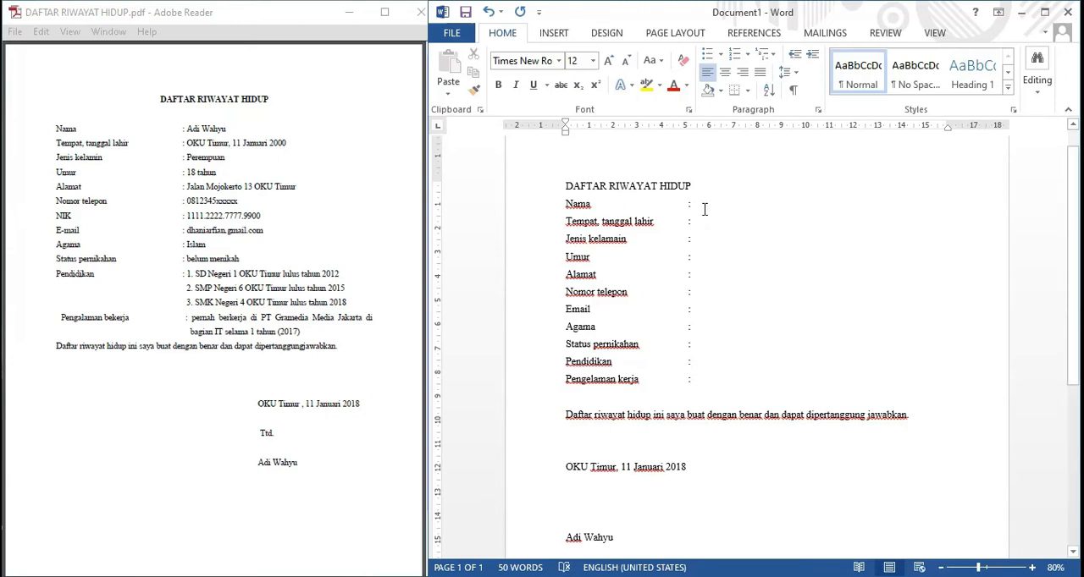
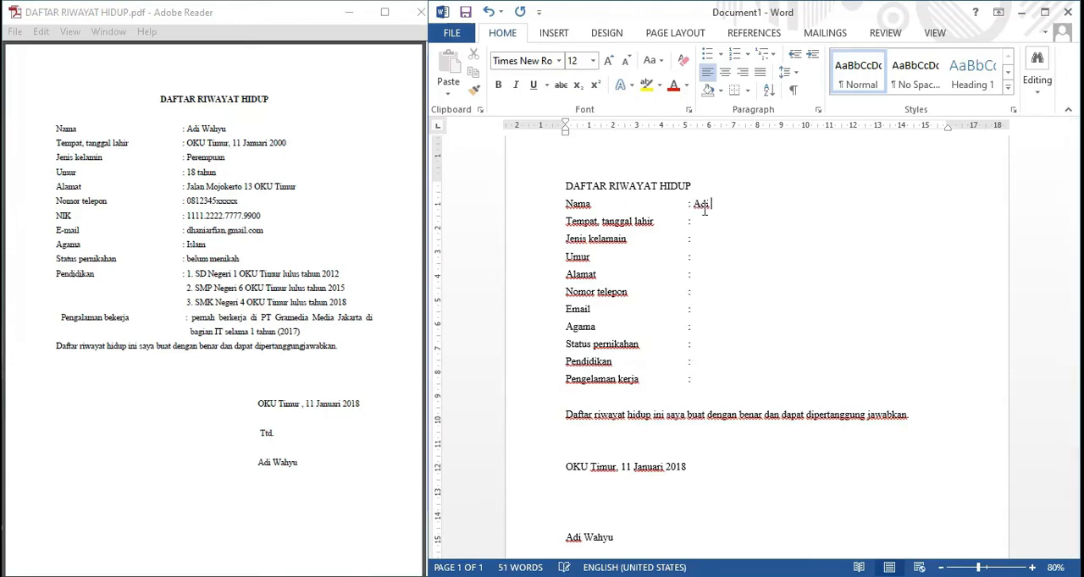
Fill in the person's full name after "Nama" and the birth place and date after "Tempat, tanggal lahir".
{"action": "type", "text": "OKU Ti"}
{"action": "type", "text": "mur"}
{"action": "type", "text": ", 11 Jan"}
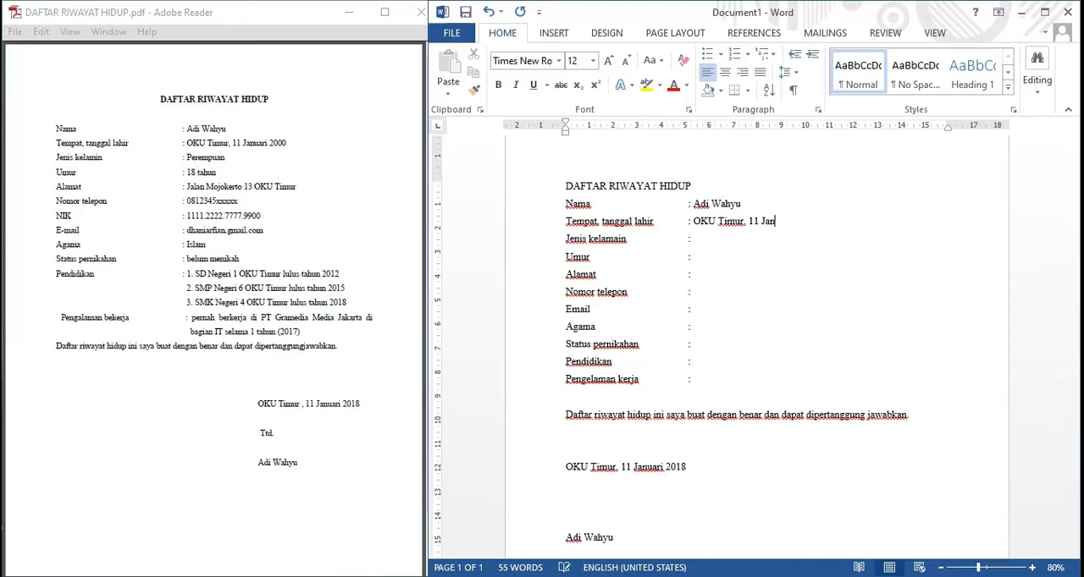
{"action": "type", "text": "ur"}
{"action": "key", "text": "BackSpace"}
{"action": "type", "text": "ari 2000Prem"}
Enter "Perempuan" after "Jenis kelamain" and "18 tahun" after "Umur".
{"action": "key", "text": "BackSpace"}
{"action": "key", "text": "BackSpace"}
{"action": "key", "text": "BackSpace"}
{"action": "type", "text": "erempuan"}
{"action": "key", "text": "Down"}
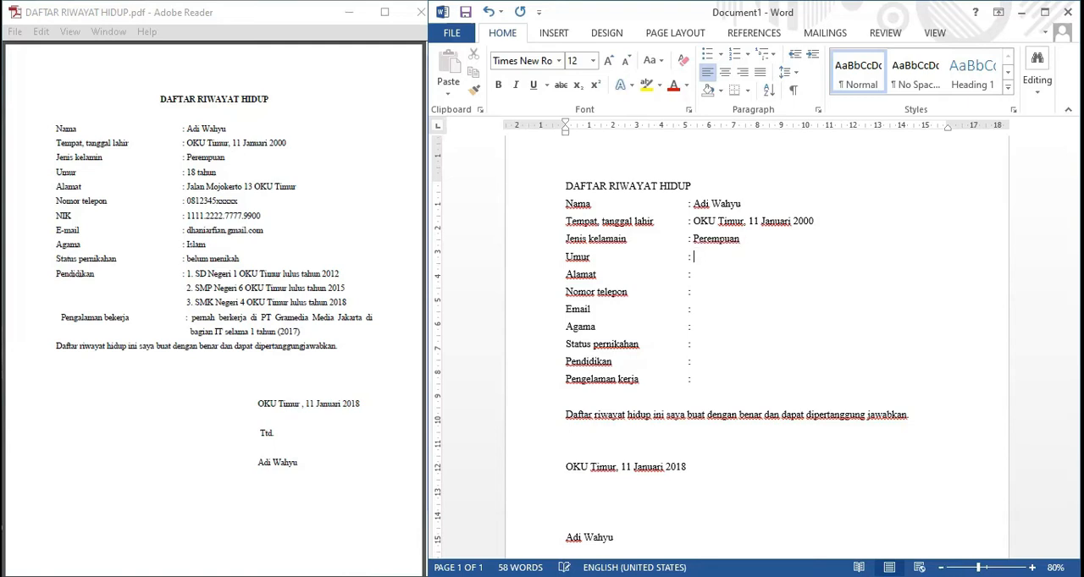
{"action": "type", "text": "18 tahun"}
{"action": "key", "text": "Down"}
Fill in the street address after "Alamat" as given in the PDF example.
{"action": "type", "text": "J"}
{"action": "key", "text": "BackSpace"}
{"action": "key", "text": "BackSpace"}
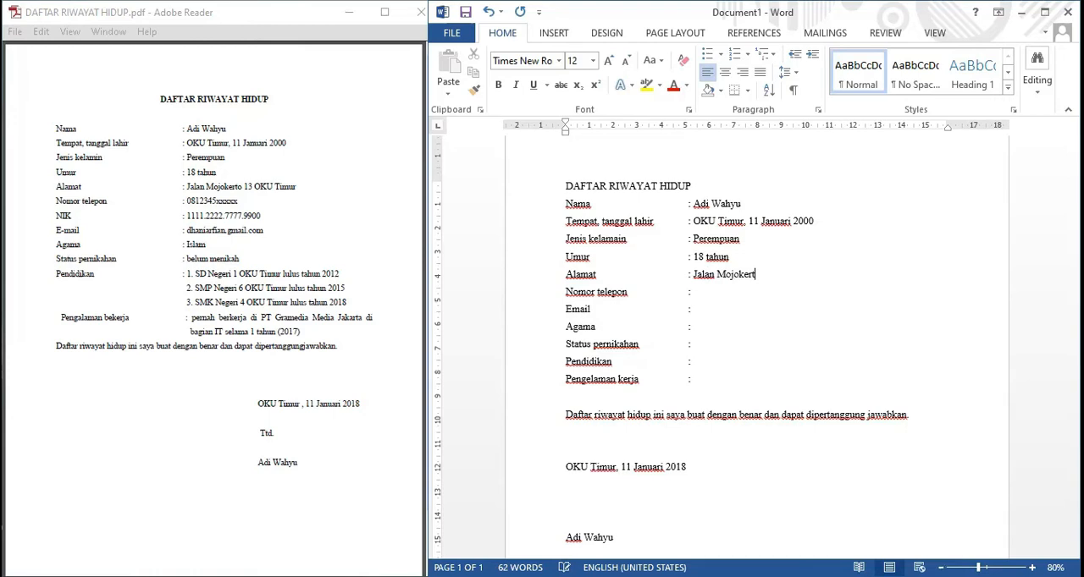
Fill in the partly masked phone number after "Nomor telepon".
{"action": "left_click", "coordinate": [693, 292]}
{"action": "type", "text": "081"}
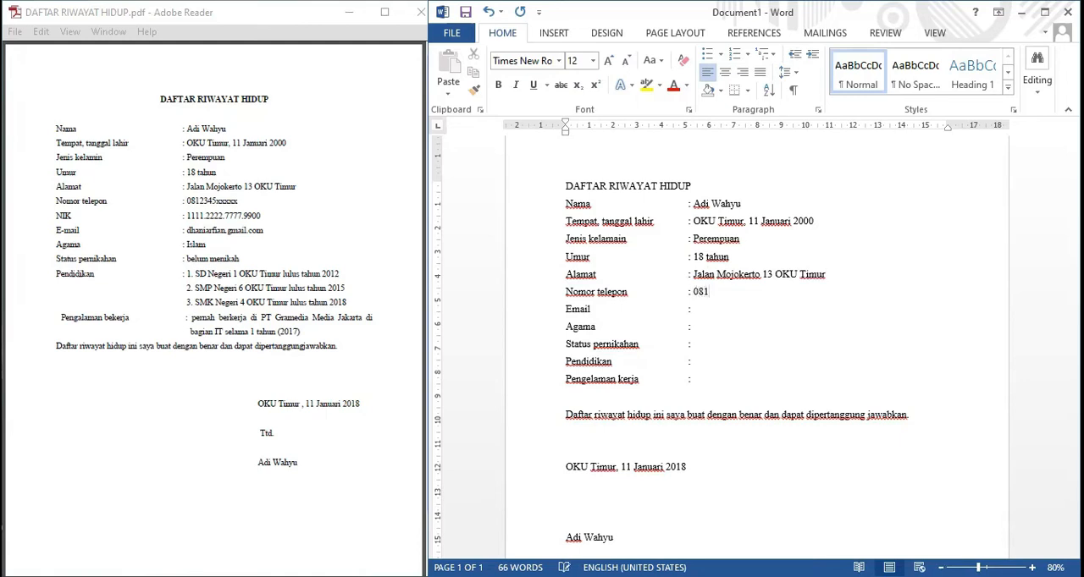
{"action": "type", "text": "2345xxxx"}
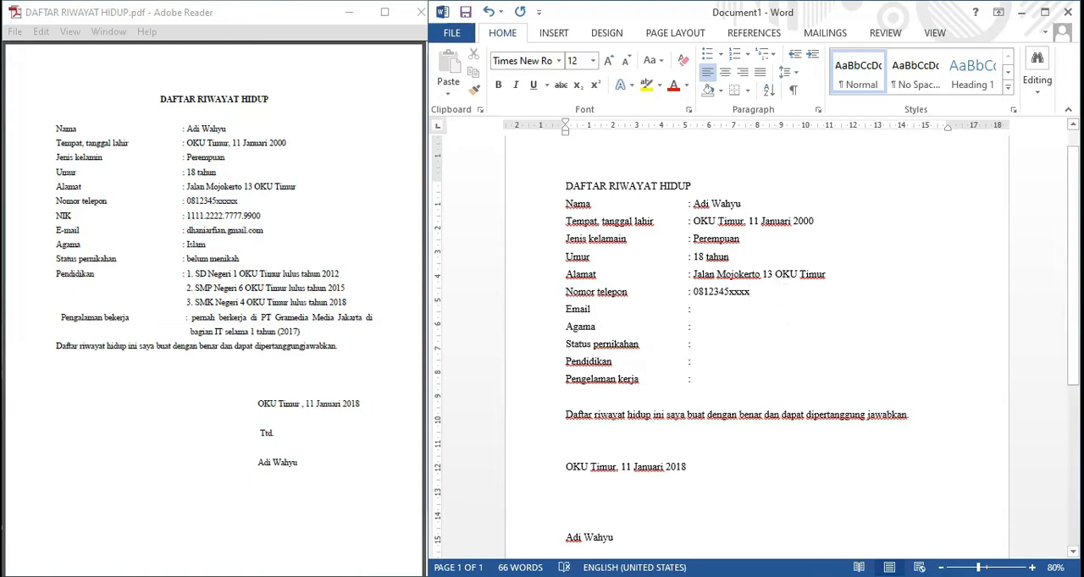
Insert a "NIK" line below "Nomor telepon" with an aligned colon and the identity number from the PDF example.
{"action": "key", "text": "Return"}
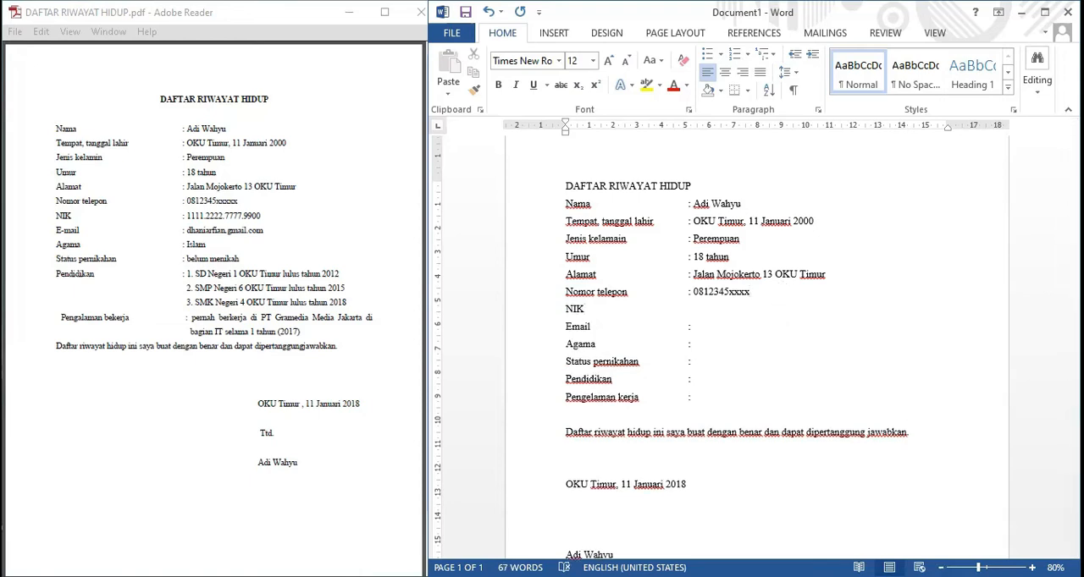
Fill in the e-mail address after "Email" as given in the PDF example.
{"action": "key", "text": "Down"}
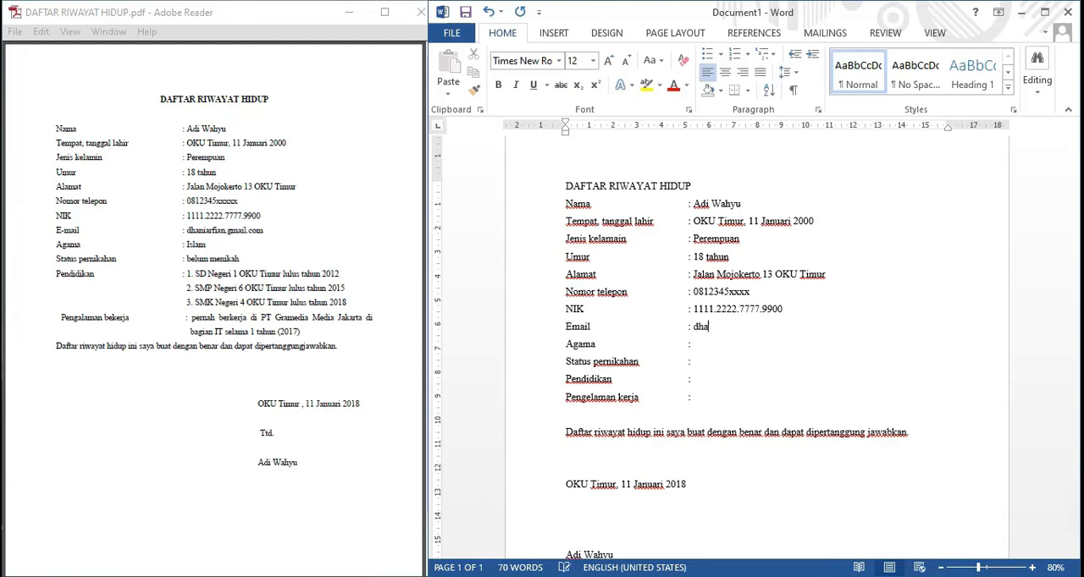
{"action": "type", "text": "il.com Agama : "}
{"action": "type", "text": "islam"}
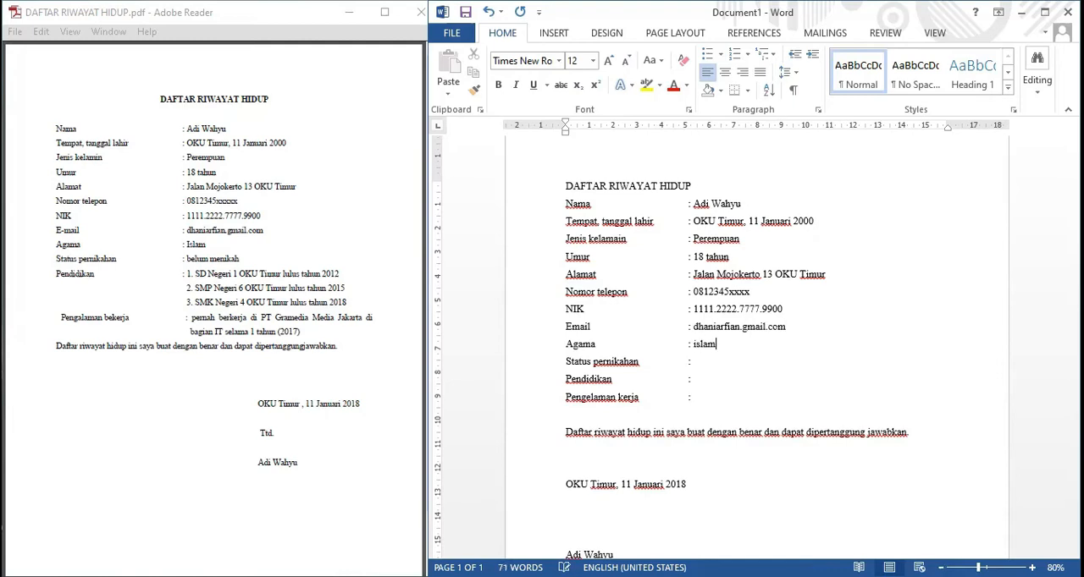
Enter "Islam" after "Agama" and "belum menikah" after "Status pernikahan".
{"action": "key", "text": "BackSpace"}
{"action": "key", "text": "BackSpace"}
{"action": "key", "text": "BackSpace"}
{"action": "key", "text": "BackSpace"}
{"action": "key", "text": "BackSpace"}
{"action": "type", "text": "Islam"}
{"action": "type", "text": " belum men"}
{"action": "type", "text": "ikah"}
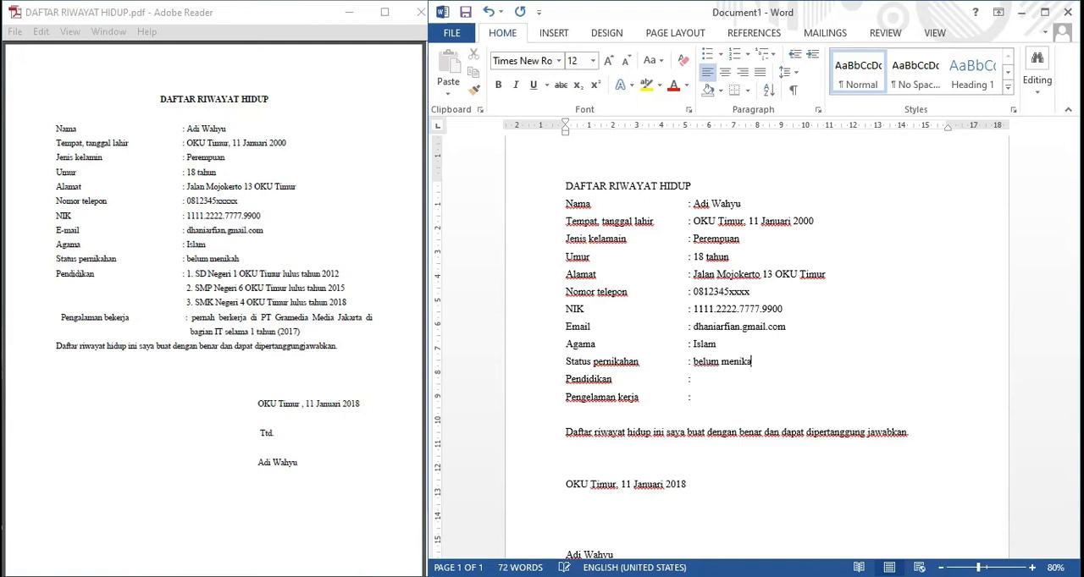
Enter the first education entry "1. SD Negeri 1 OKU Timur lulus tahun 2012" after "Pendidikan".
{"action": "left_click", "coordinate": [716, 344]}
{"action": "type", "text": "1. SD Negeri 1 "}
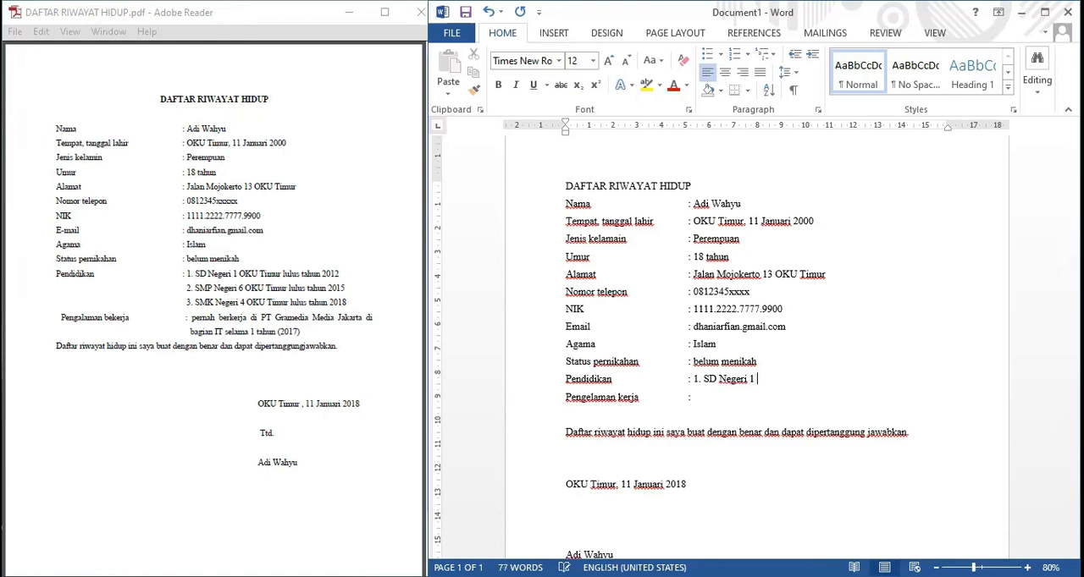
{"action": "type", "text": "Oku"}
{"action": "key", "text": "BackSpace"}
{"action": "key", "text": "BackSpace"}
{"action": "type", "text": "KU Timur lulus ta"}
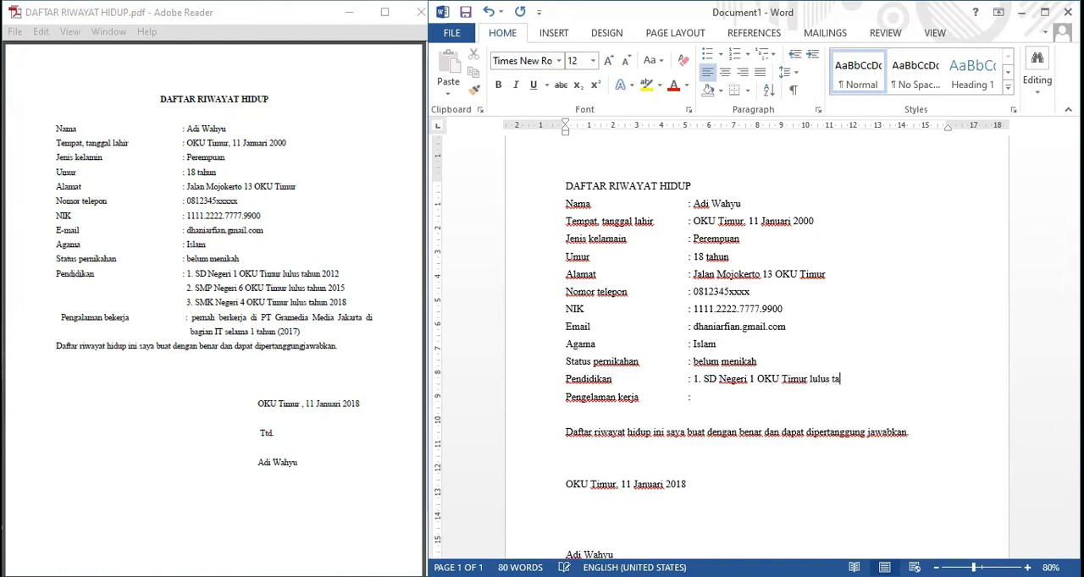
{"action": "type", "text": "hun 20212"}
{"action": "key", "text": "BackSpace"}
{"action": "key", "text": "BackSpace"}
{"action": "key", "text": "BackSpace"}
{"action": "type", "text": "12"}
Add the second education entry "2. SMP Negeri 6 OKU Timur lulus tahun 2015" on a new line.
{"action": "key", "text": "Return"}
{"action": "type", "text": "2. "}
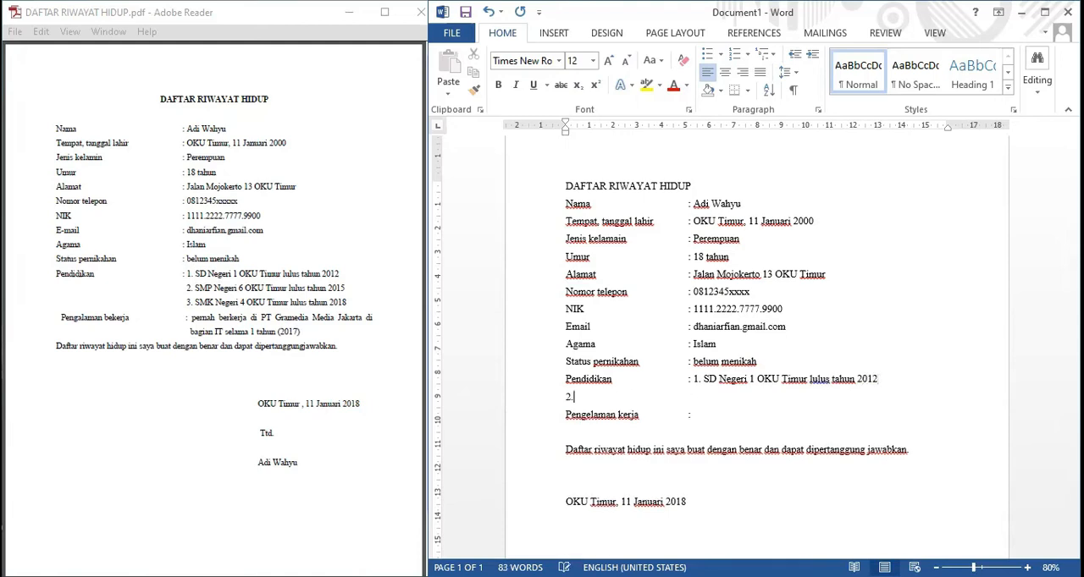
{"action": "type", "text": "SMP Negeri 6 OKU Timur "}
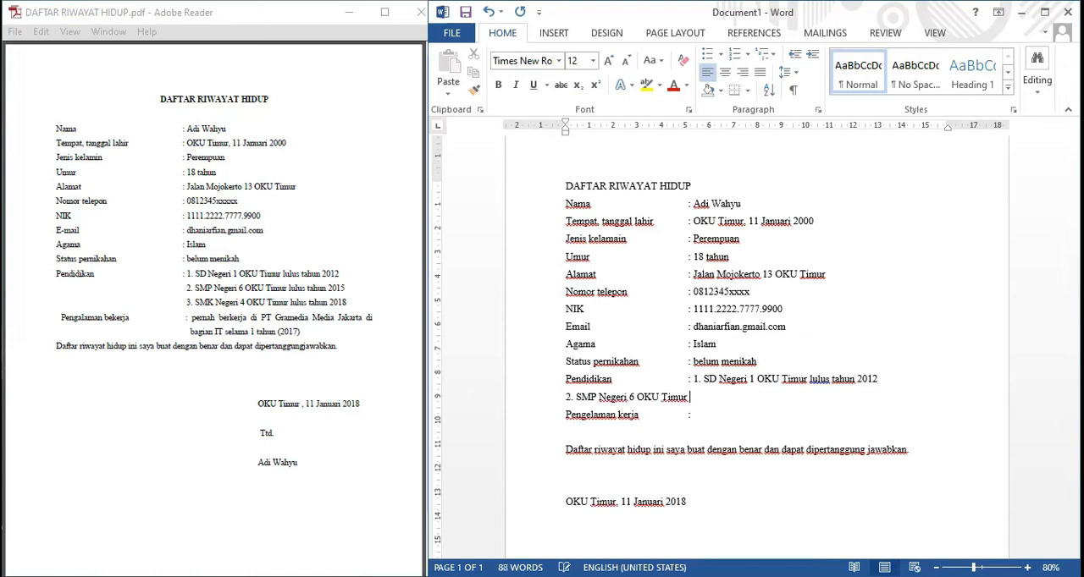
{"action": "type", "text": "lulus tahun 2015"}
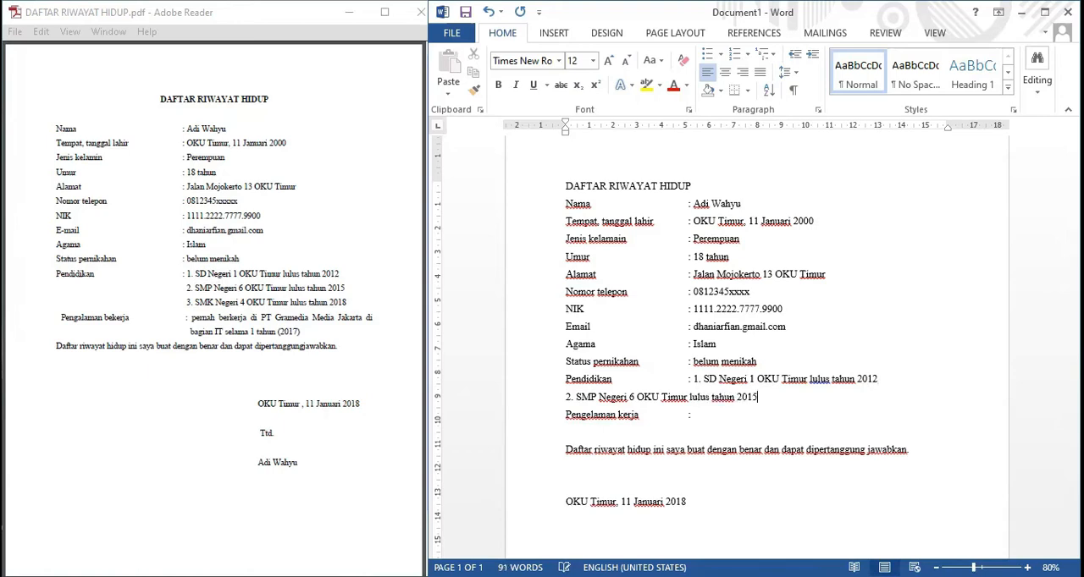
Add the third education entry "3. SMK Negeri 4 OKU Timur lulus tahun 2018" on a new line, followed by a blank line.
{"action": "key", "text": "Return"}
{"action": "type", "text": "3. "}
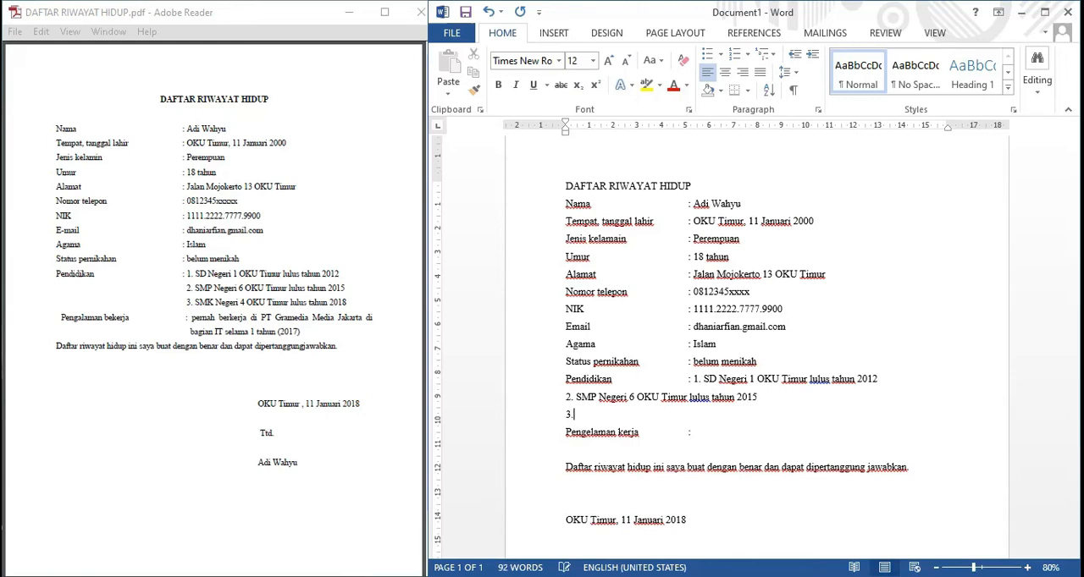
{"action": "type", "text": "SMK Negeri 4 OKU Timur lulus tahun 2018"}
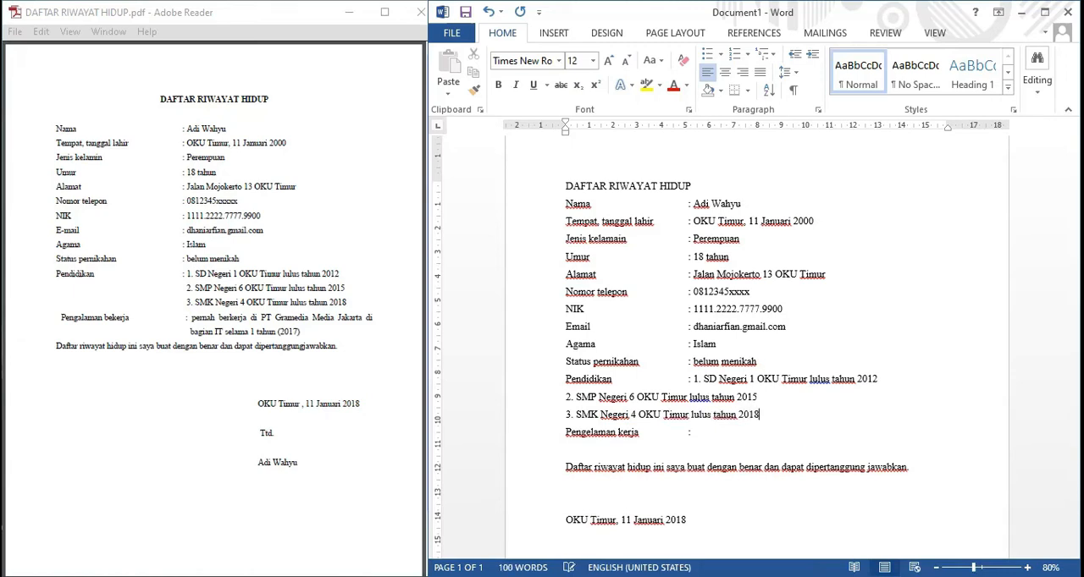
{"action": "key", "text": "Return"}
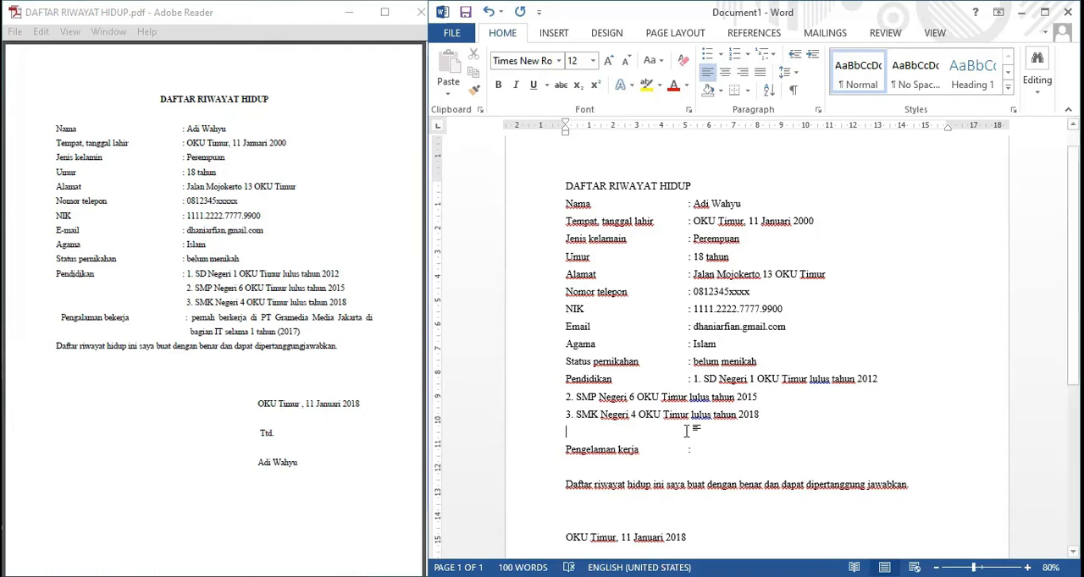
Enter "pernah bekerja di PT Gramedia Media Jakarta di bagian IT selama 1 tahun (2017)" after "Pengelaman kerja".
{"action": "type", "text": "pernah bekerja "}
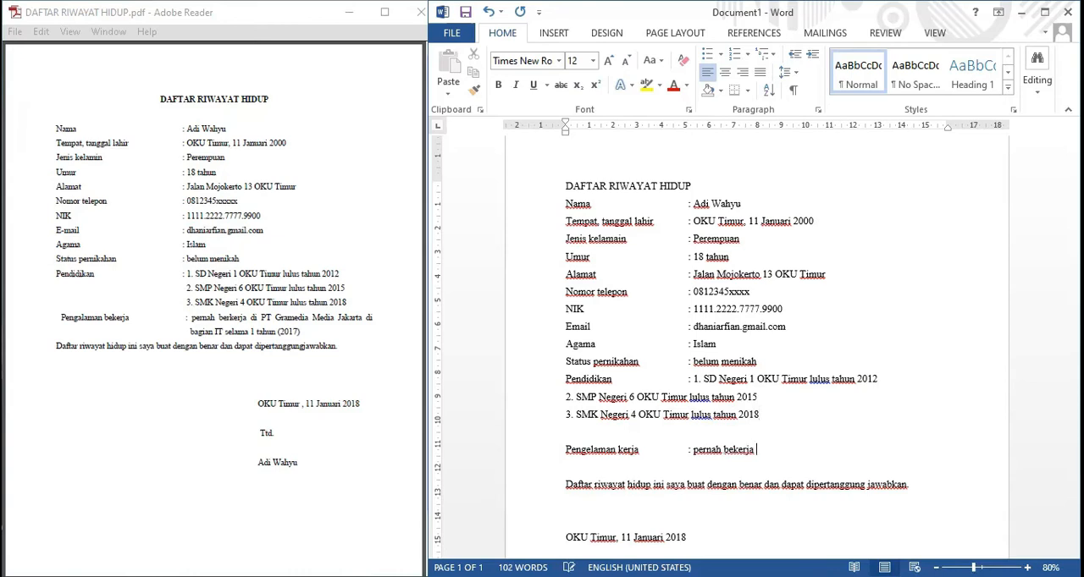
{"action": "type", "text": "di PT Gramedia Media Jakarta di"}
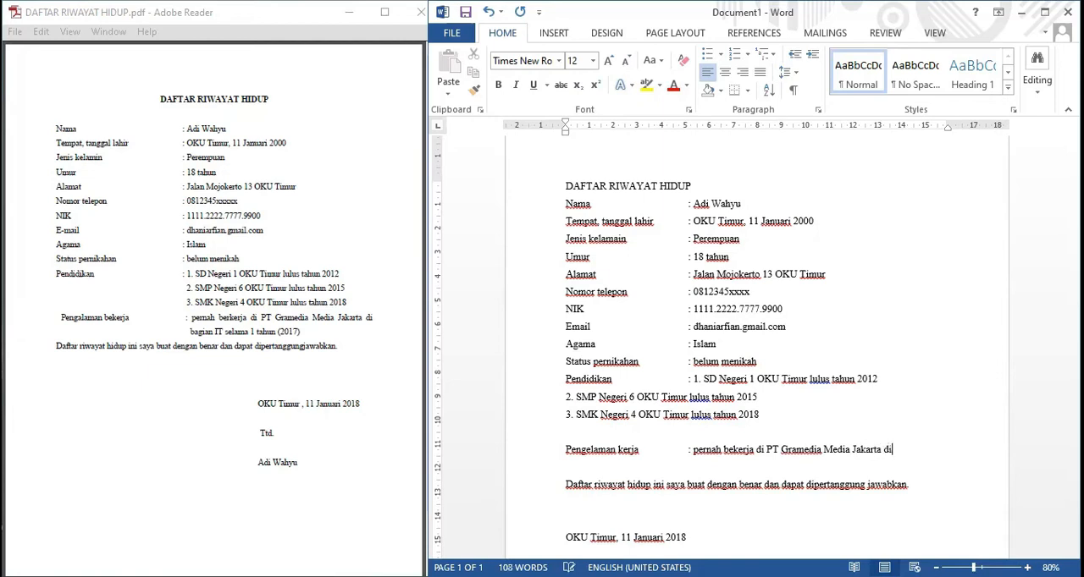
{"action": "type", "text": " bagian IT selama "}
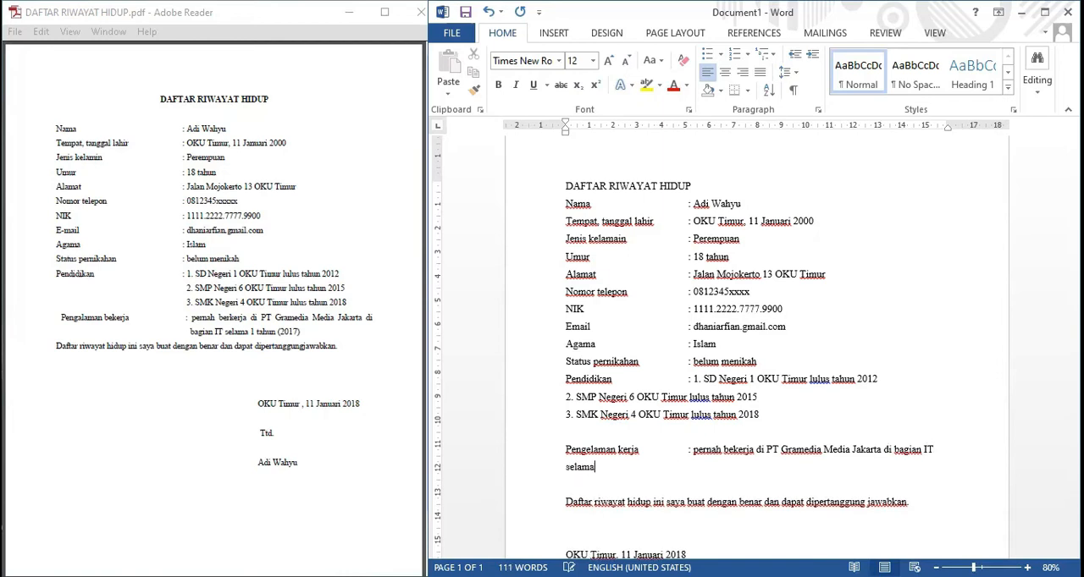
{"action": "type", "text": "1 tahun (2017)"}
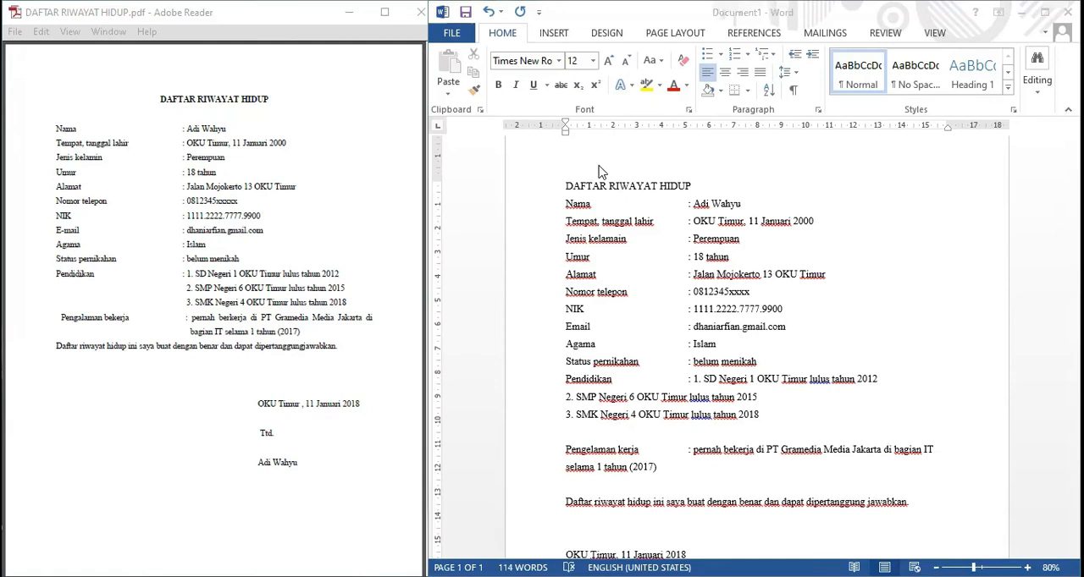
Make the title "DAFTAR RIWAYAT HIDUP" bold and center it on the page.
{"action": "left_click", "coordinate": [565, 185]}
{"action": "left_click_drag", "start_coordinate": [565, 186], "coordinate": [693, 187]}
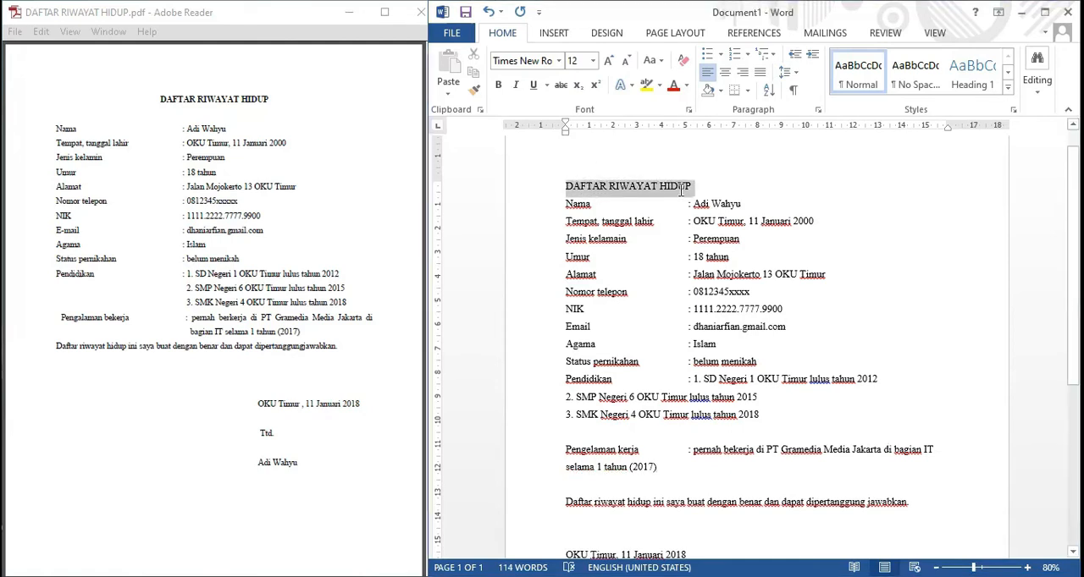
{"action": "left_click", "coordinate": [498, 87]}
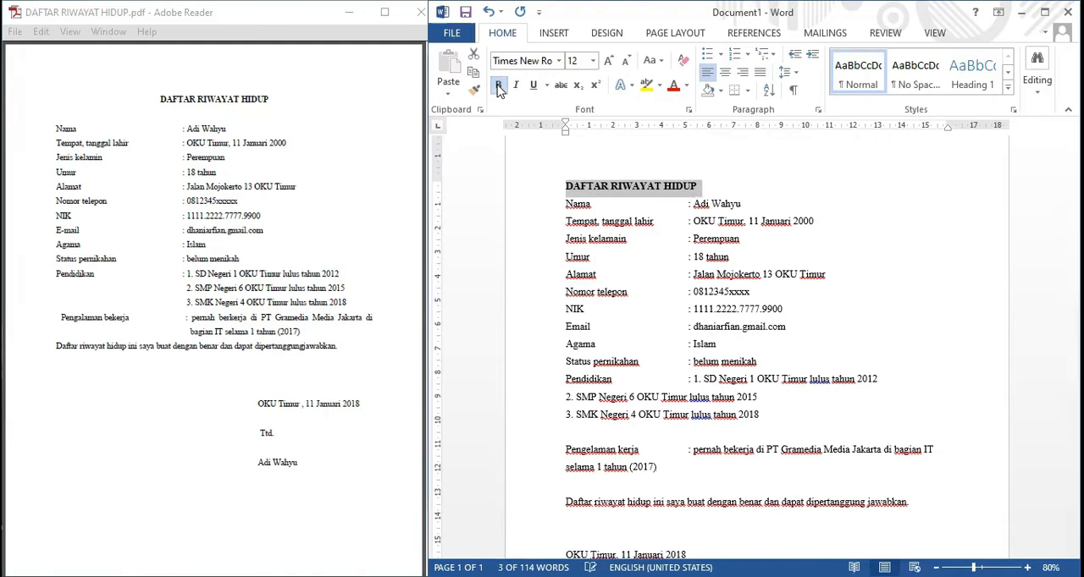
{"action": "left_click", "coordinate": [726, 73]}
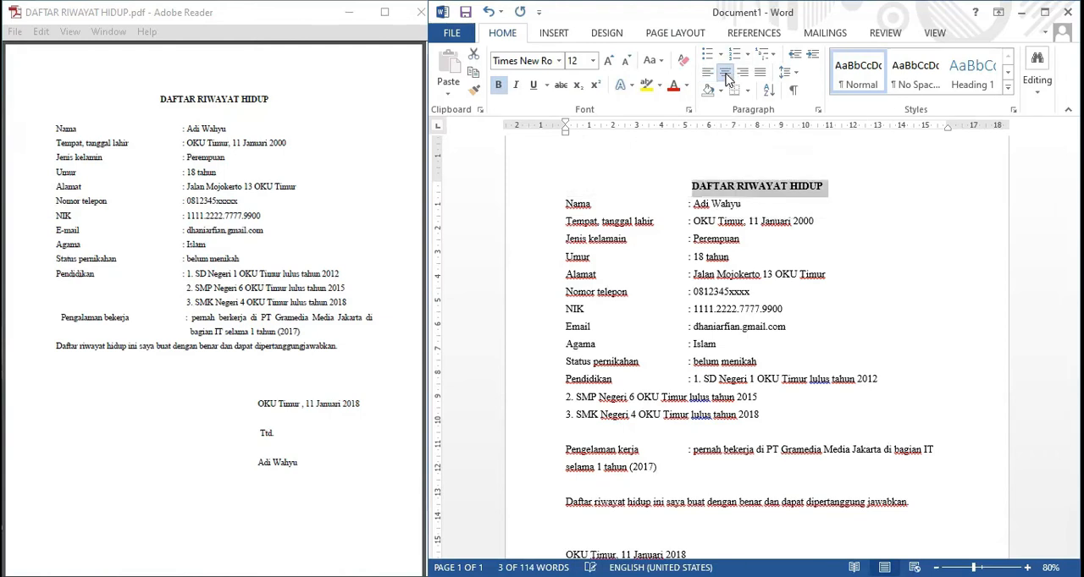
{"action": "left_click", "coordinate": [839, 195]}
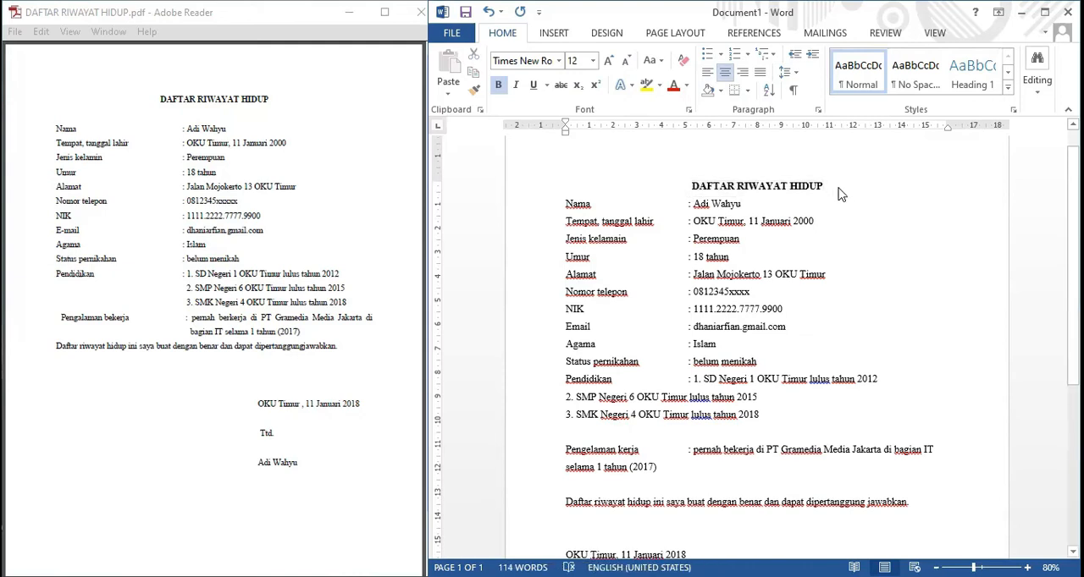
Insert a blank line between the title "DAFTAR RIWAYAT HIDUP" and the "Nama" line.
{"action": "key", "text": "Return"}
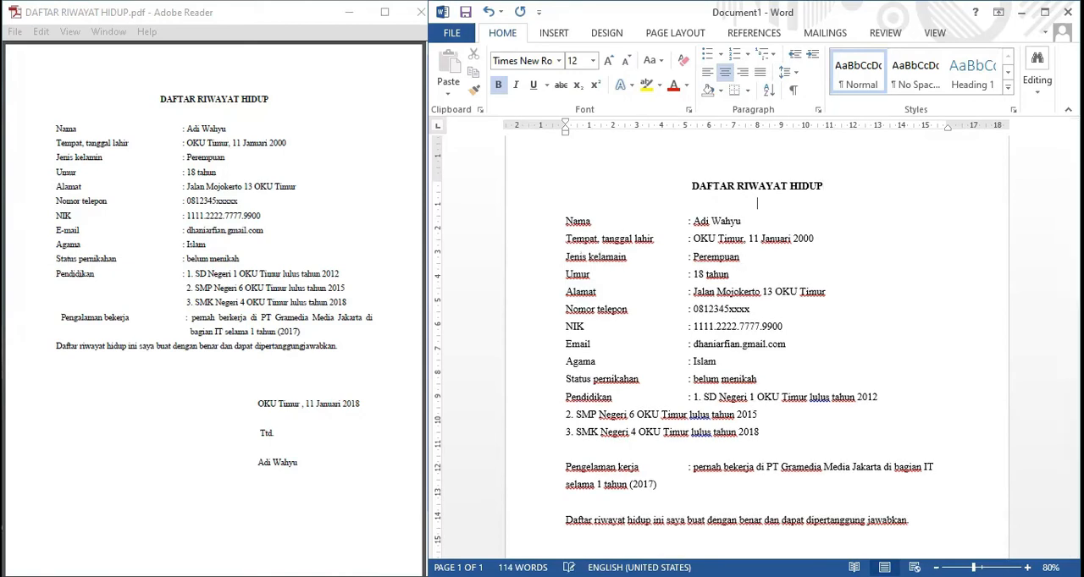
{"action": "scroll", "coordinate": [932, 219], "scroll_direction": "down", "scroll_amount": 2}
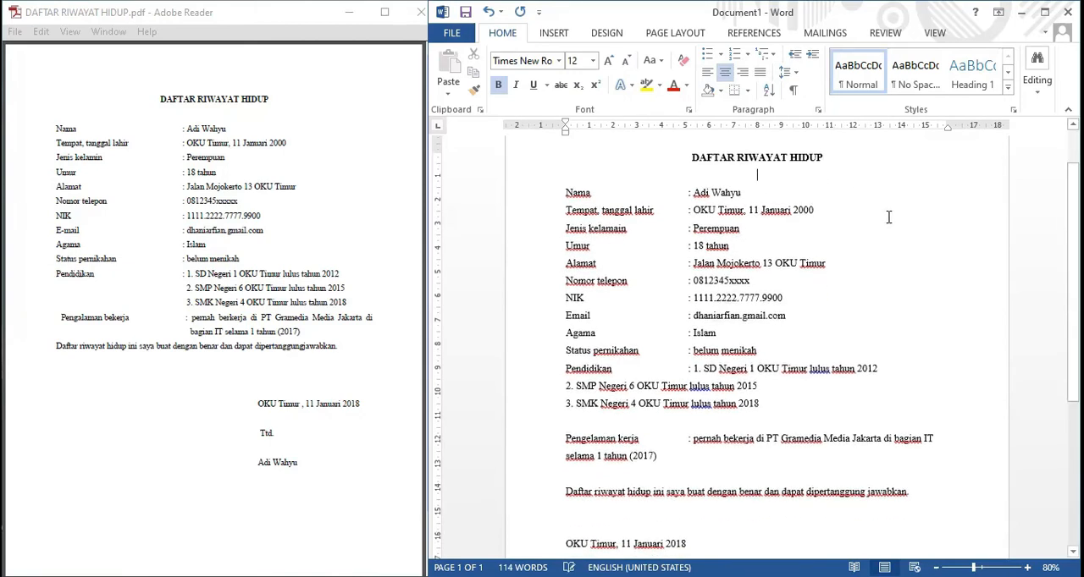
{"action": "scroll", "coordinate": [887, 218], "scroll_direction": "up", "scroll_amount": 1}
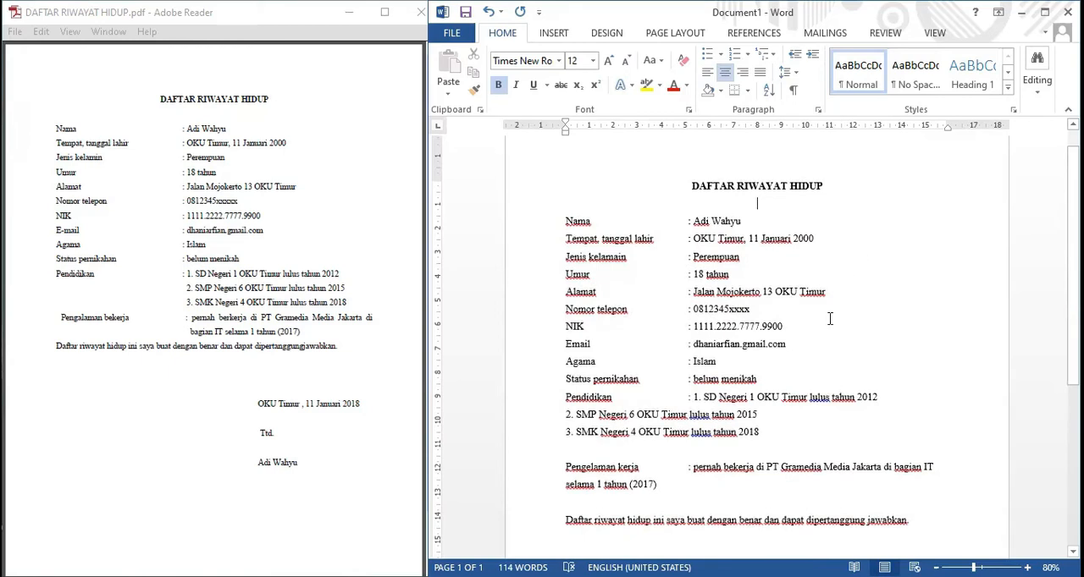
Indent the "2. SMP Negeri 6" education entry to about 5.5 cm so it sits under the first entry.
{"action": "scroll", "coordinate": [830, 321], "scroll_direction": "down", "scroll_amount": 2}
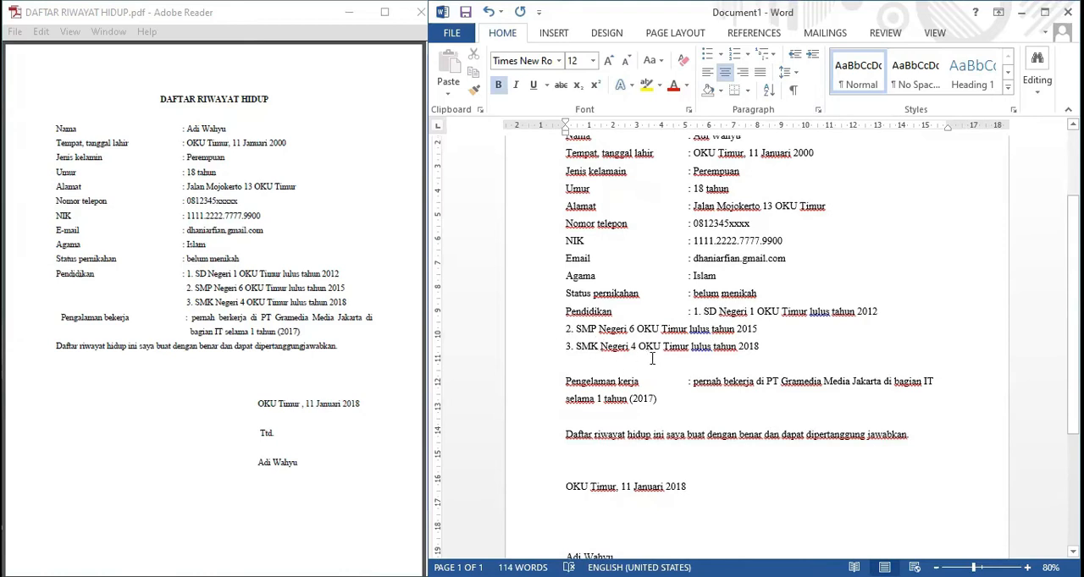
{"action": "left_click", "coordinate": [564, 329]}
{"action": "left_click_drag", "start_coordinate": [565, 129], "coordinate": [569, 133]}
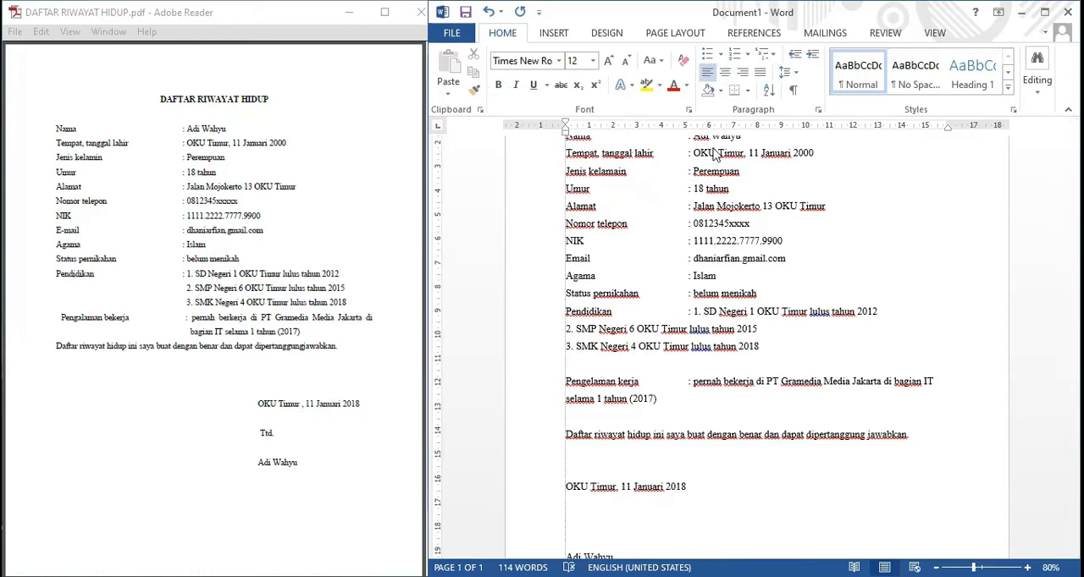
{"action": "left_click_drag", "start_coordinate": [713, 149], "coordinate": [697, 149]}
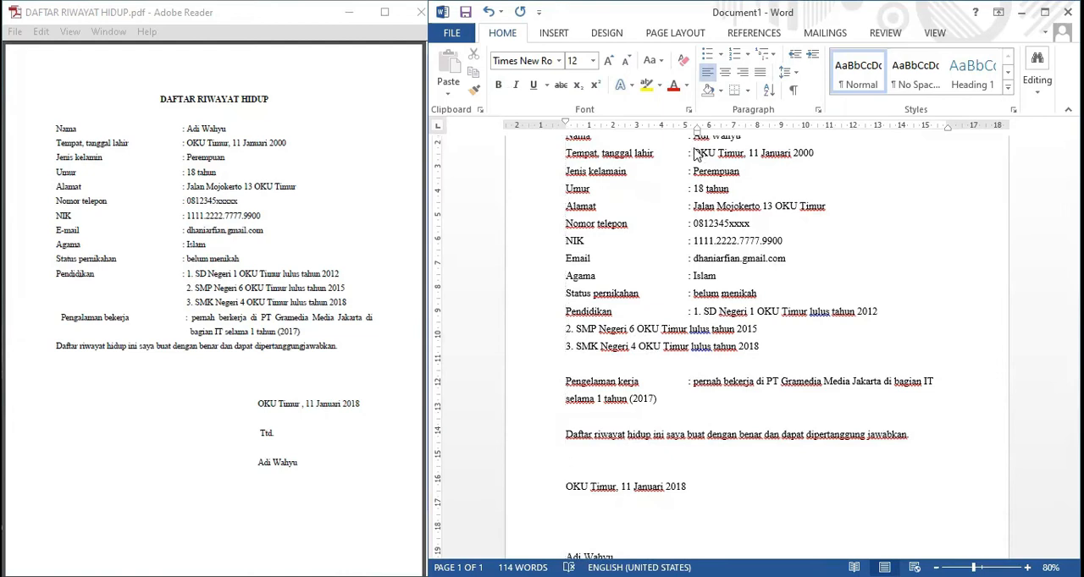
{"action": "left_click_drag", "start_coordinate": [567, 127], "coordinate": [570, 127]}
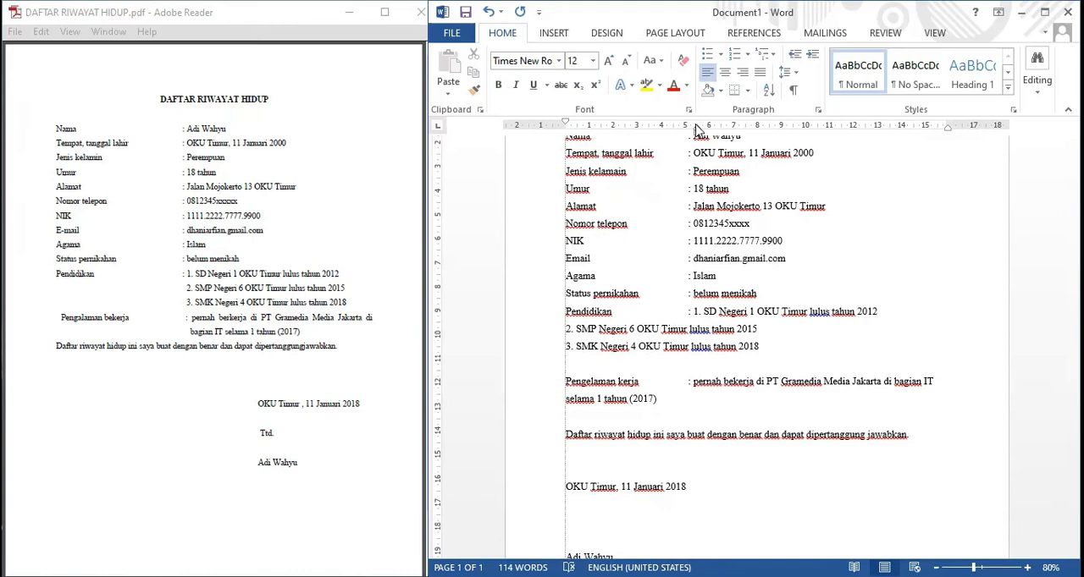
{"action": "left_click_drag", "start_coordinate": [696, 129], "coordinate": [698, 229]}
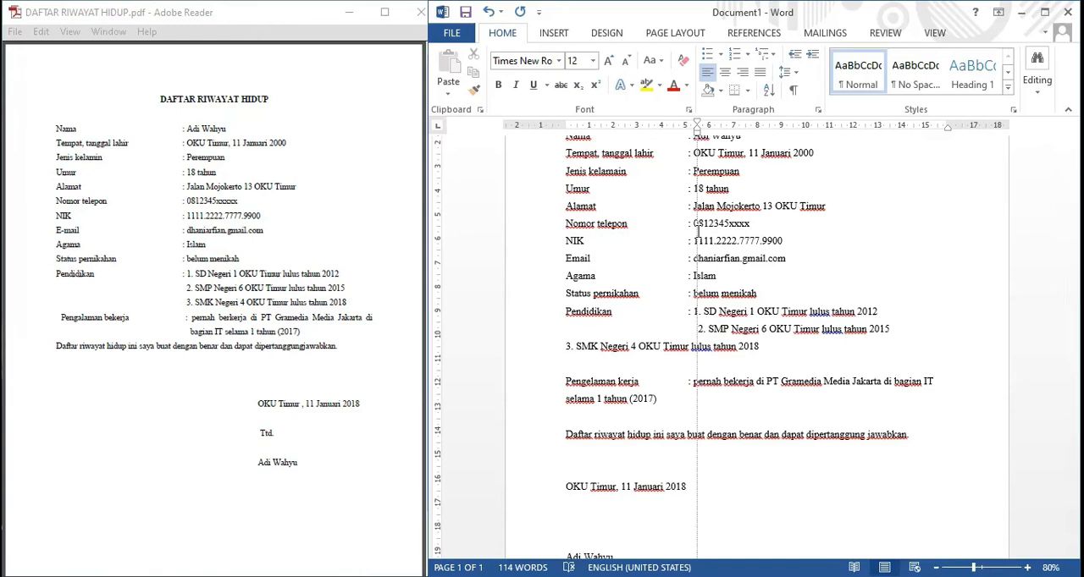
Indent the "3. SMK Negeri 4" entry to match the second and remove the space before "1. SD Negeri 1".
{"action": "left_click", "coordinate": [569, 348]}
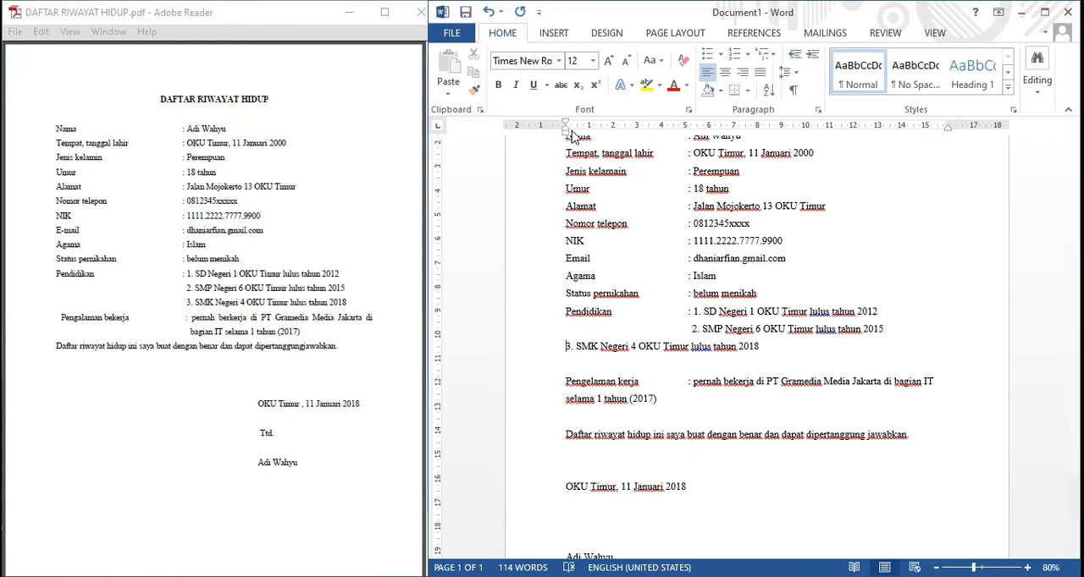
{"action": "left_click_drag", "start_coordinate": [566, 132], "coordinate": [697, 152]}
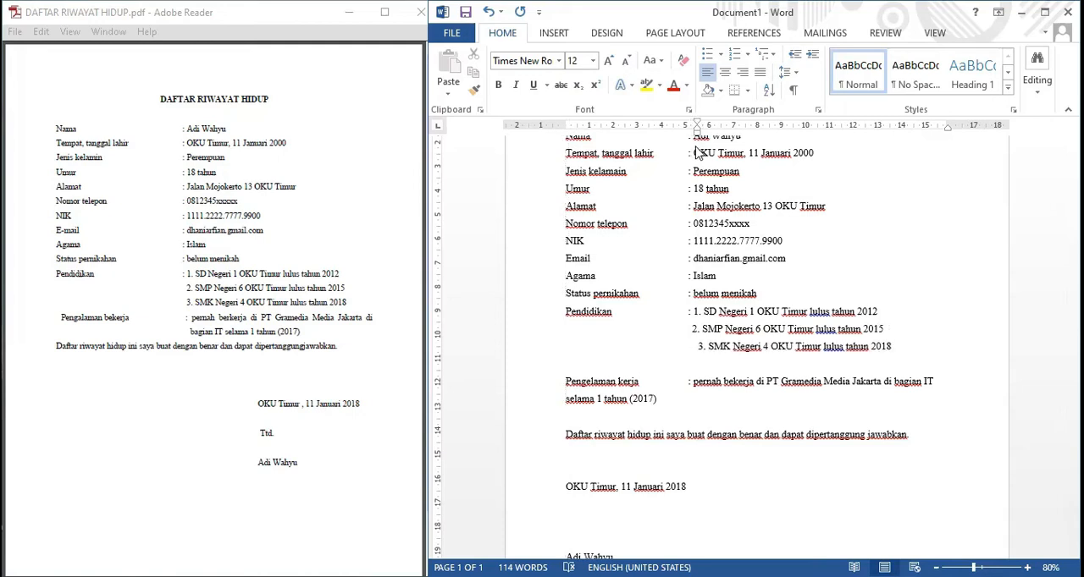
{"action": "left_click", "coordinate": [694, 316]}
{"action": "key", "text": "BackSpace"}
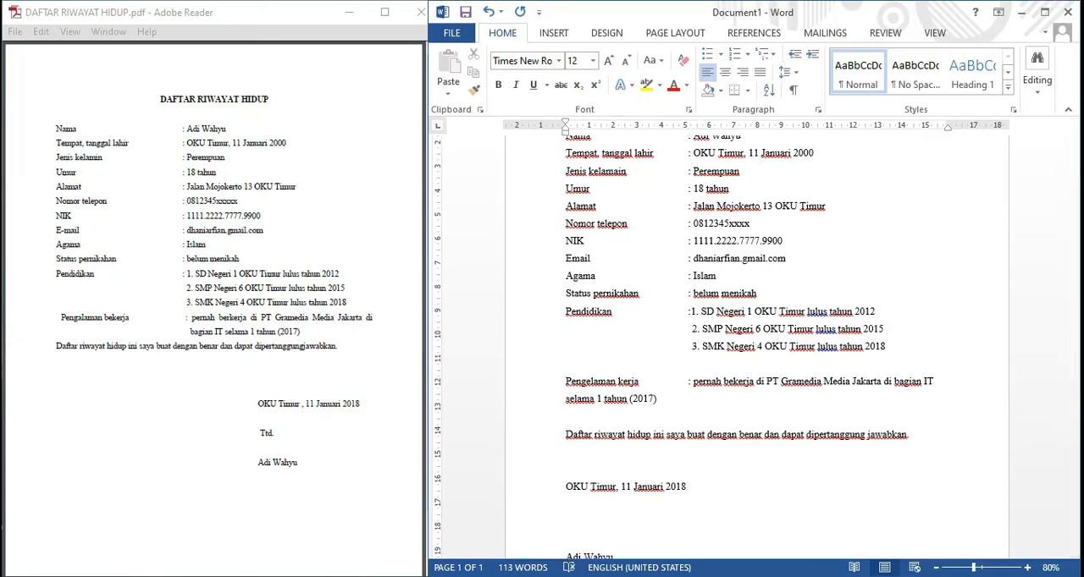
Align the "Pengelaman kerja" text and its wrapped line with the education entries using a hanging indent, and delete the blank line below it.
{"action": "left_click", "coordinate": [568, 401]}
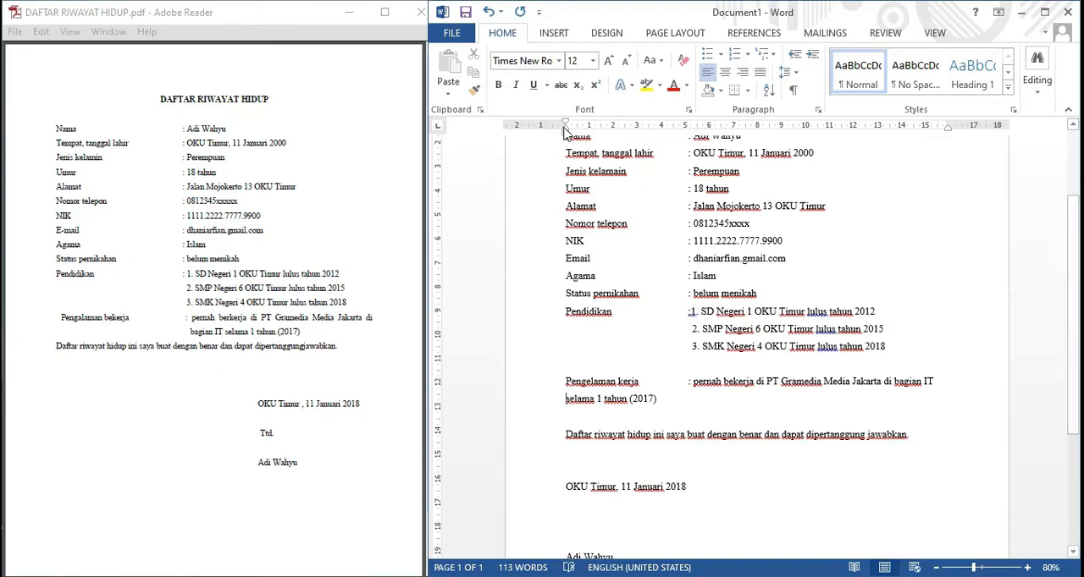
{"action": "left_click_drag", "start_coordinate": [565, 133], "coordinate": [565, 133]}
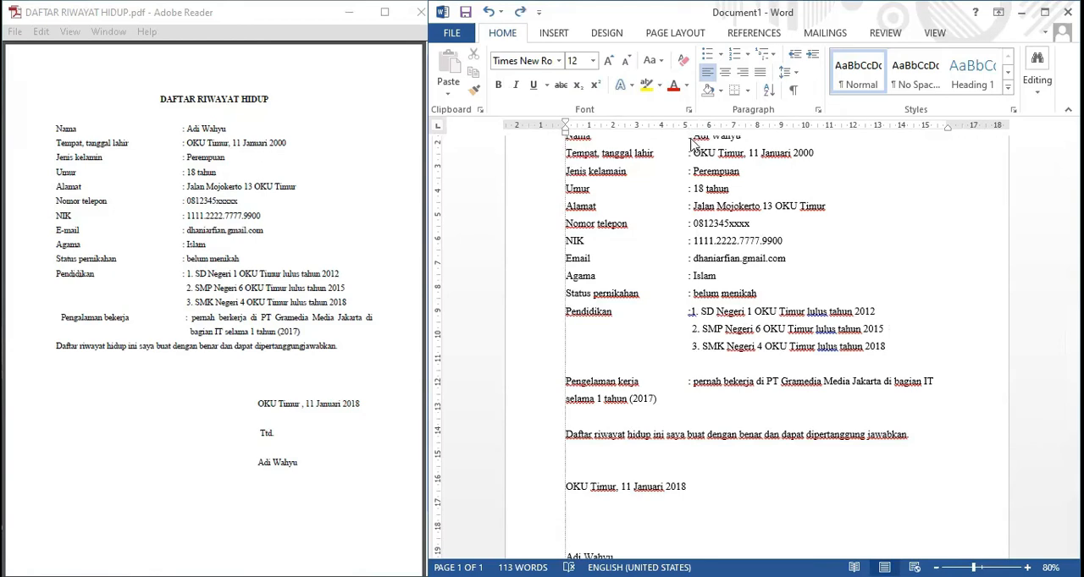
{"action": "left_click_drag", "start_coordinate": [691, 144], "coordinate": [691, 143]}
{"action": "left_click", "coordinate": [718, 382]}
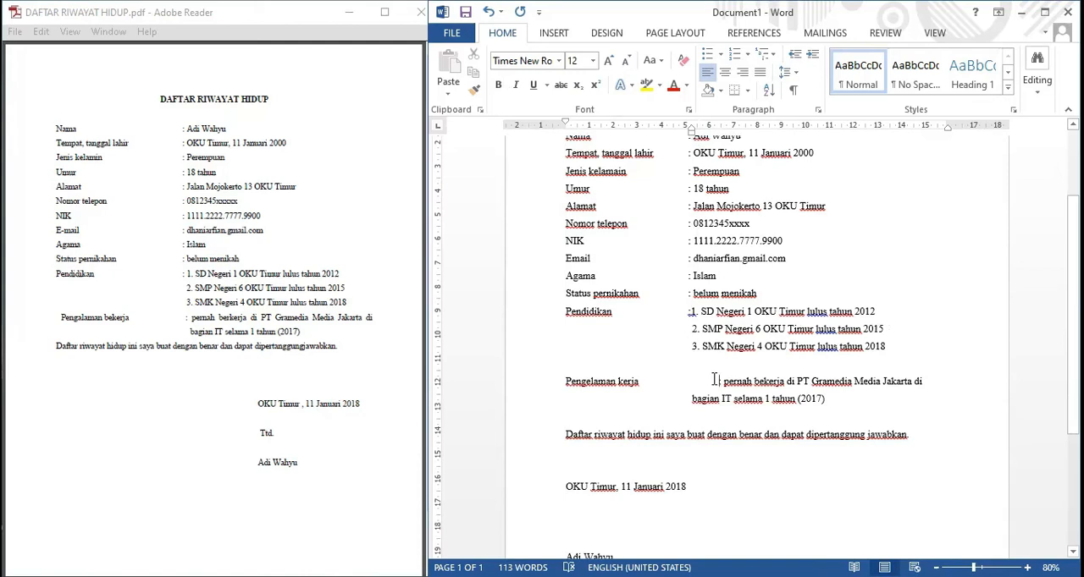
{"action": "key", "text": "BackSpace"}
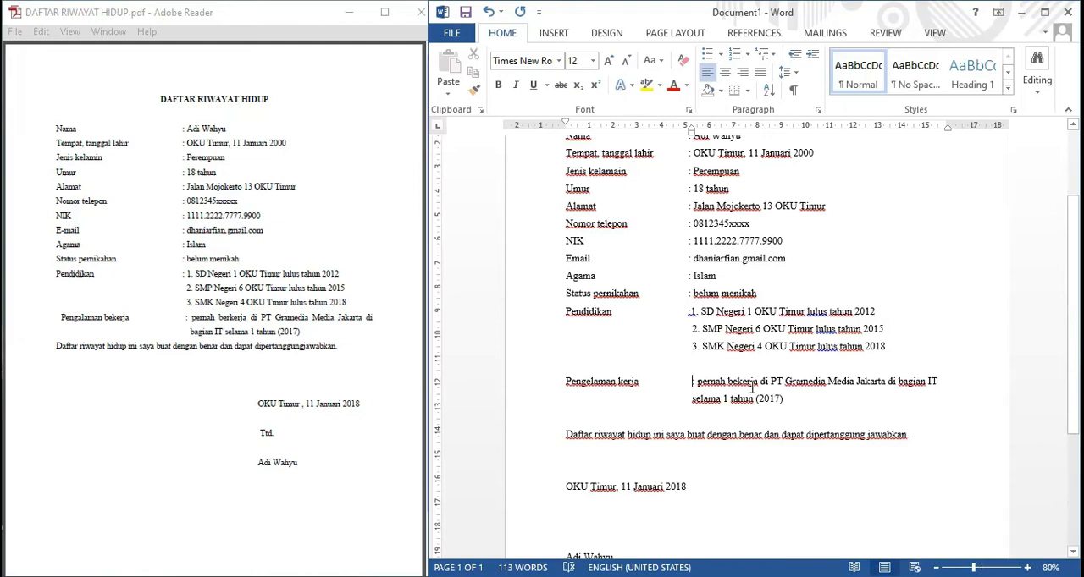
{"action": "left_click", "coordinate": [675, 422]}
{"action": "key", "text": "BackSpace"}
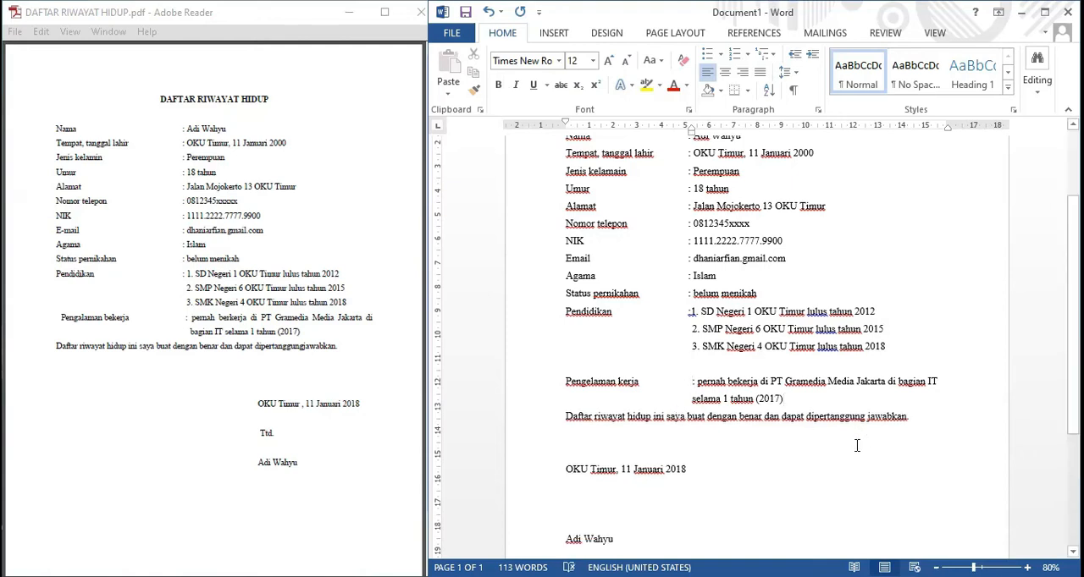
Increase the indent of the "OKU Timur, 11 Januari 2018" date line and the signature name below it to about 10 cm.
{"action": "scroll", "coordinate": [586, 478], "scroll_direction": "down", "scroll_amount": 2}
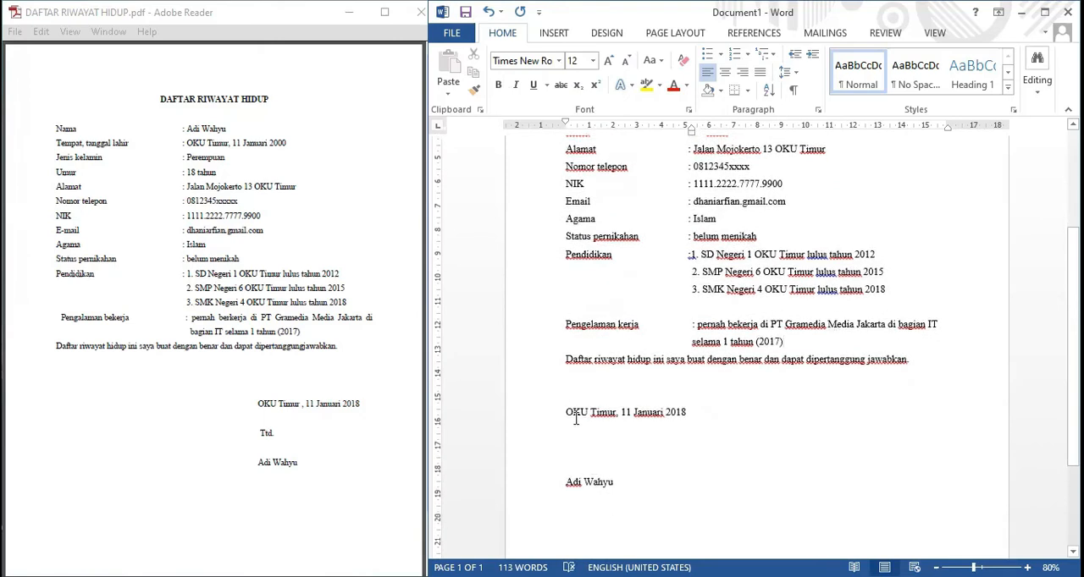
{"action": "left_click_drag", "start_coordinate": [563, 410], "coordinate": [619, 503]}
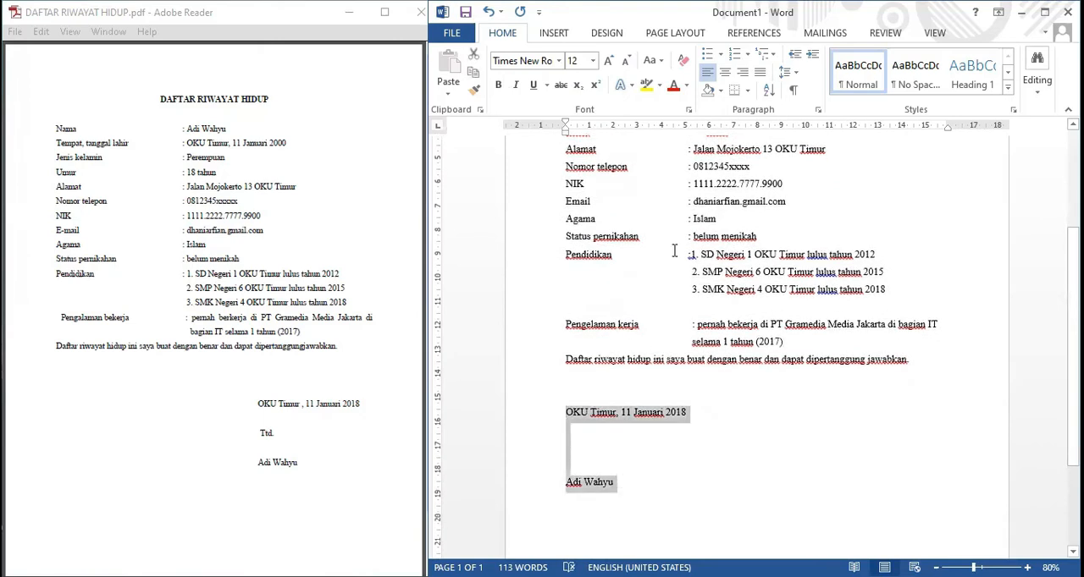
{"action": "left_click", "coordinate": [813, 56]}
{"action": "left_click", "coordinate": [813, 56]}
{"action": "left_click", "coordinate": [813, 56]}
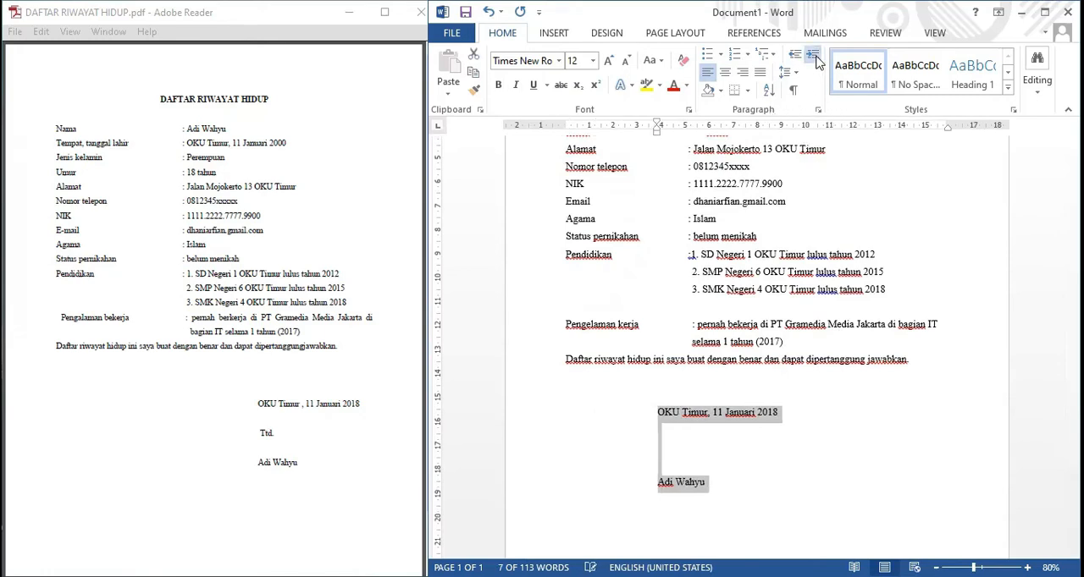
{"action": "left_click", "coordinate": [813, 56]}
{"action": "left_click", "coordinate": [813, 56]}
{"action": "left_click", "coordinate": [812, 56]}
{"action": "left_click", "coordinate": [812, 56]}
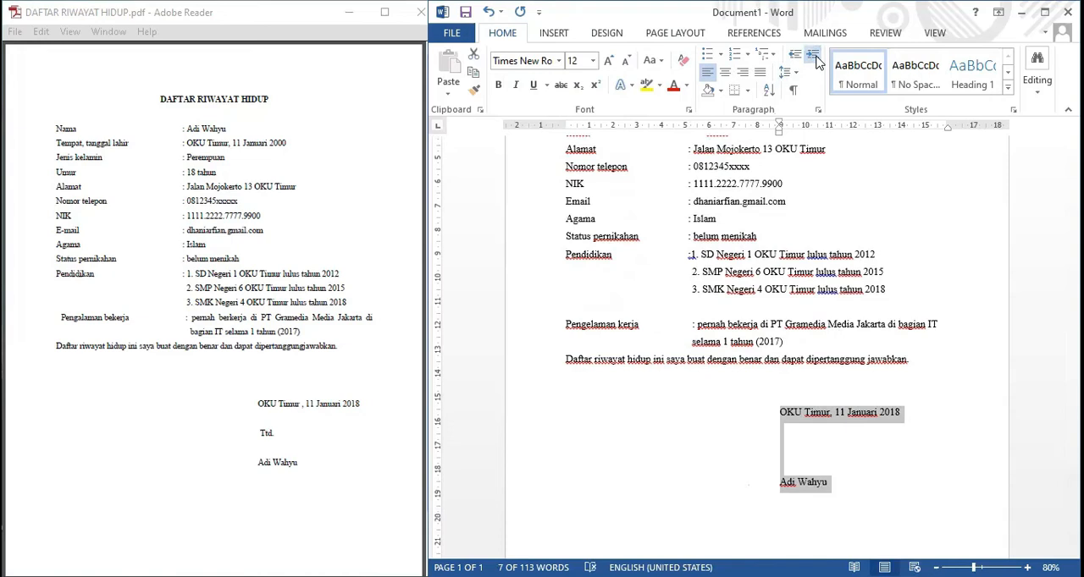
{"action": "left_click", "coordinate": [815, 57]}
Maximize the document window and review the CV layout from the title down to the signature.
{"action": "left_click", "coordinate": [1010, 313]}
{"action": "scroll", "coordinate": [1011, 314], "scroll_direction": "up", "scroll_amount": 1}
{"action": "scroll", "coordinate": [1010, 314], "scroll_direction": "up", "scroll_amount": 3}
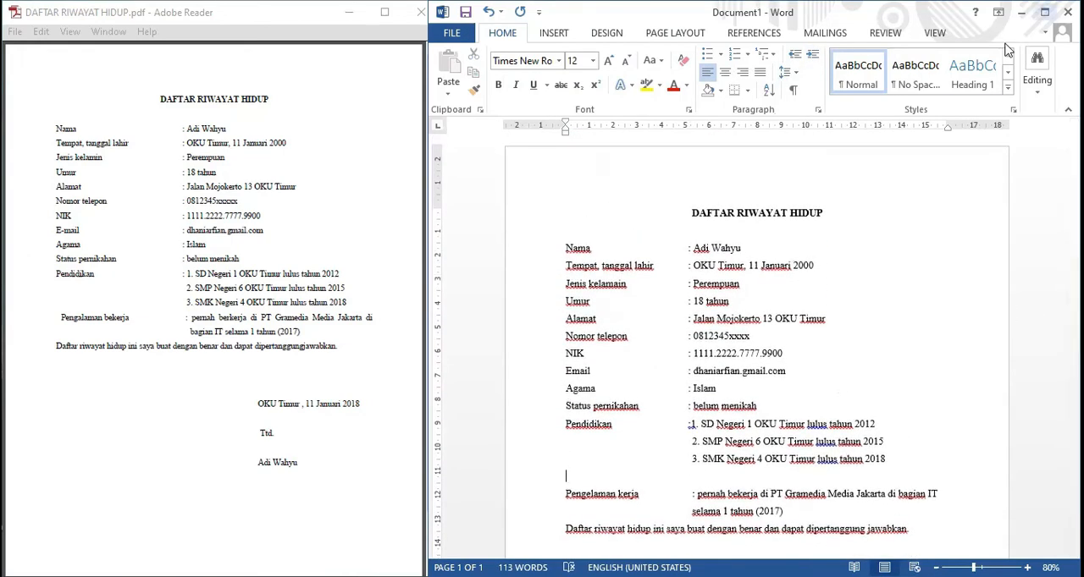
{"action": "left_click", "coordinate": [1045, 12]}
{"action": "scroll", "coordinate": [787, 308], "scroll_direction": "down", "scroll_amount": 2}
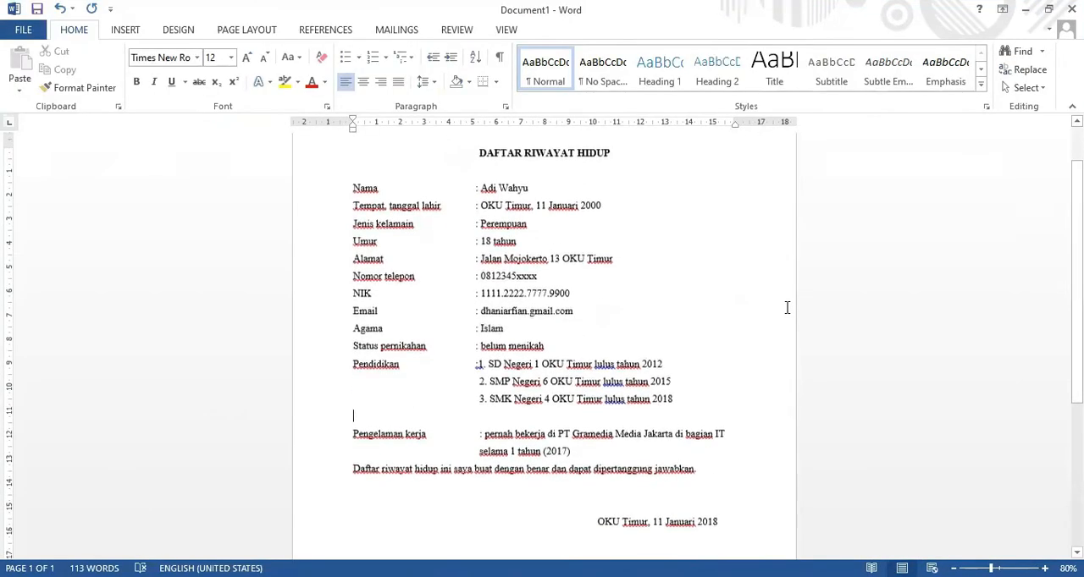
{"action": "scroll", "coordinate": [786, 308], "scroll_direction": "down", "scroll_amount": 2}
{"action": "scroll", "coordinate": [787, 308], "scroll_direction": "up", "scroll_amount": 5}
{"action": "scroll", "coordinate": [785, 309], "scroll_direction": "down", "scroll_amount": 6}
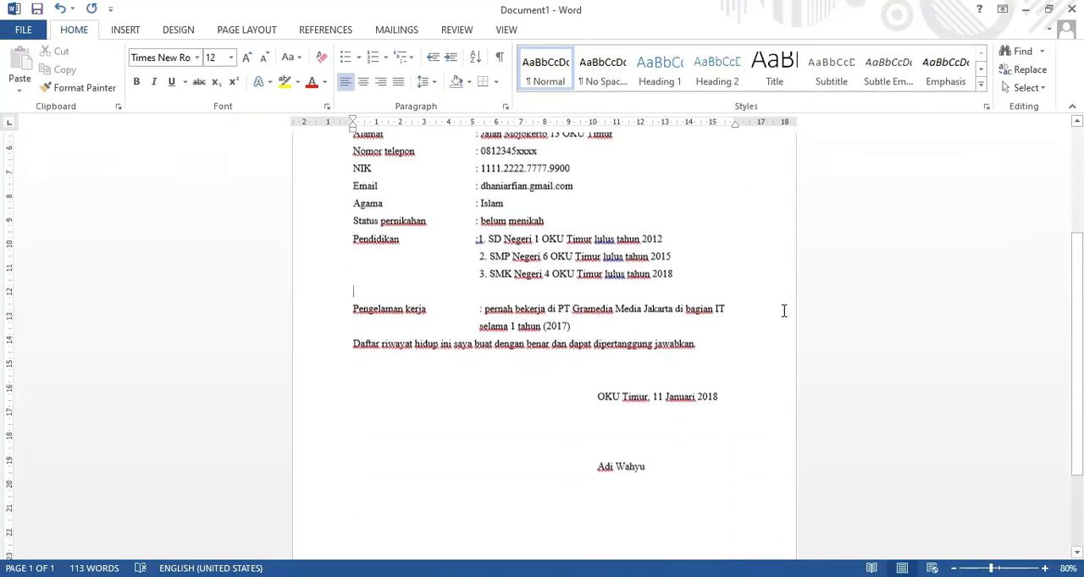
{"action": "scroll", "coordinate": [784, 313], "scroll_direction": "up", "scroll_amount": 5}
{"action": "scroll", "coordinate": [784, 312], "scroll_direction": "up", "scroll_amount": 1}
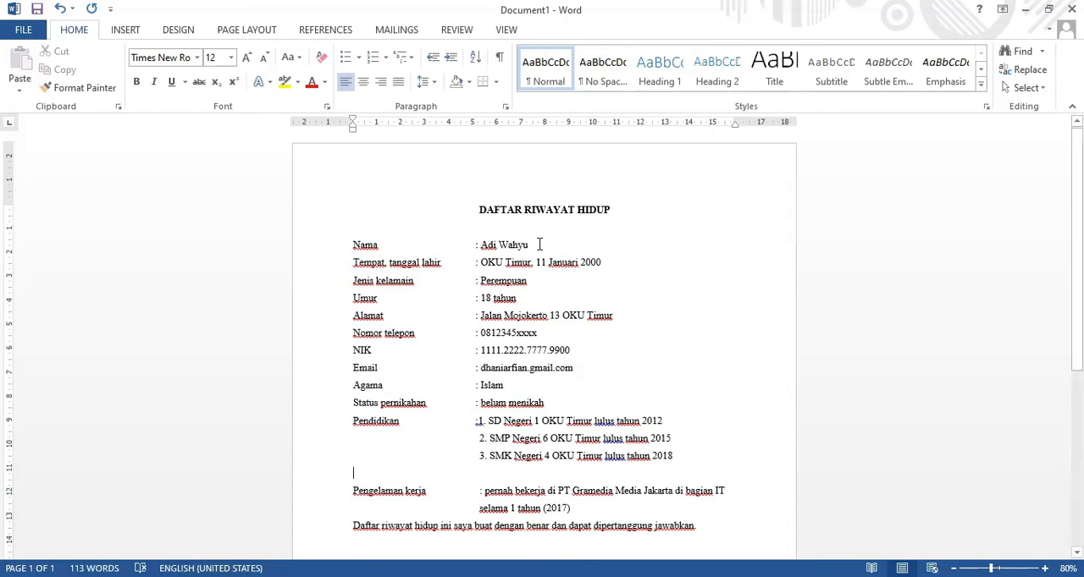
Start saving the document in the Downloads folder, adding the applicant's full name after "DAFTAR RIWAYAT HIDUP" in the file name.
{"action": "left_click", "coordinate": [22, 33]}
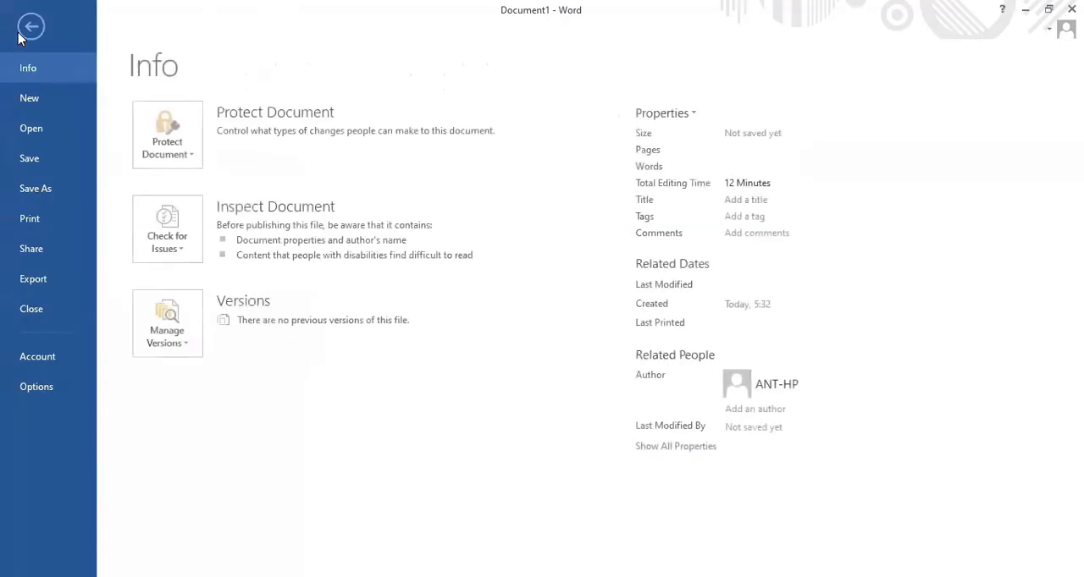
{"action": "left_click", "coordinate": [39, 169]}
{"action": "left_click", "coordinate": [205, 174]}
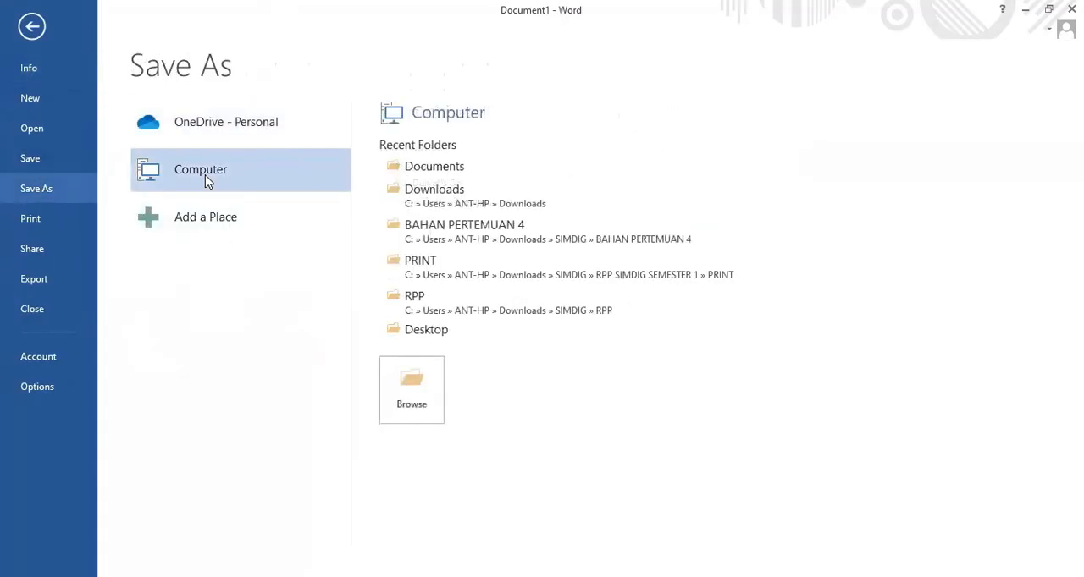
{"action": "left_click", "coordinate": [501, 196]}
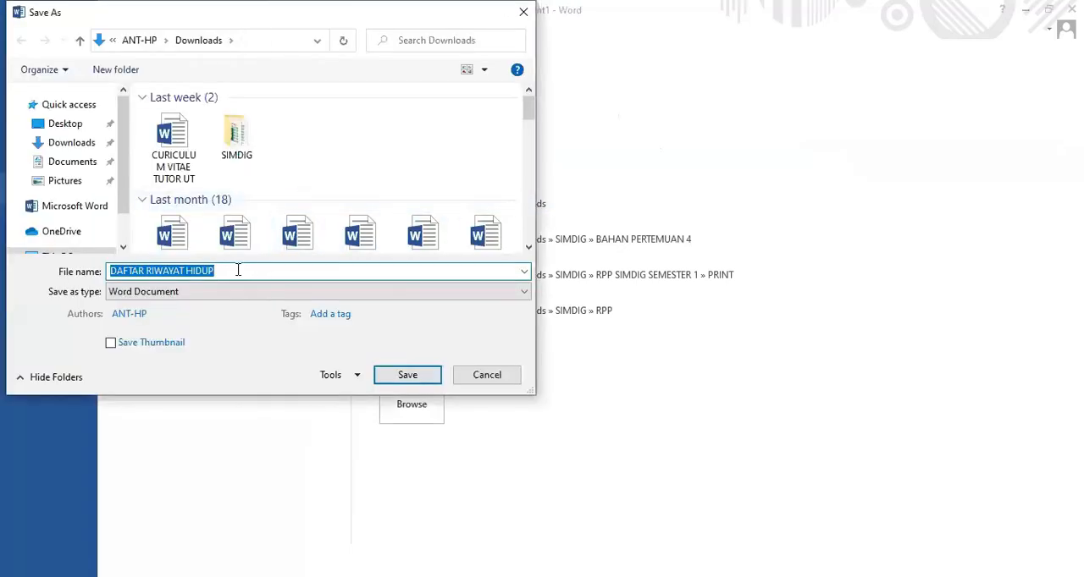
{"action": "left_click", "coordinate": [237, 271]}
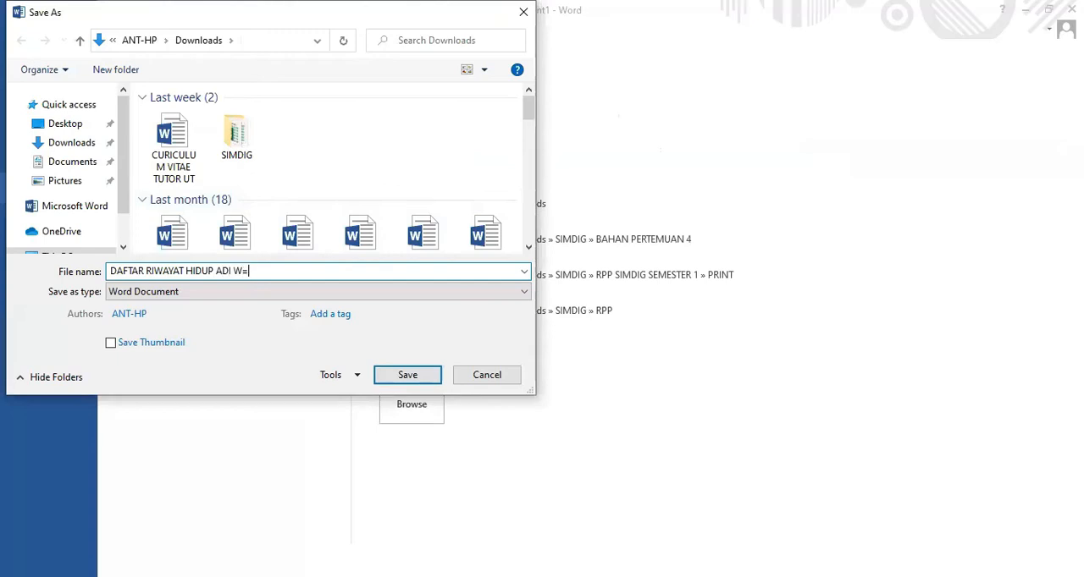
Choose the Word 97-2003 Document file type and save the CV.
{"action": "left_click", "coordinate": [274, 295]}
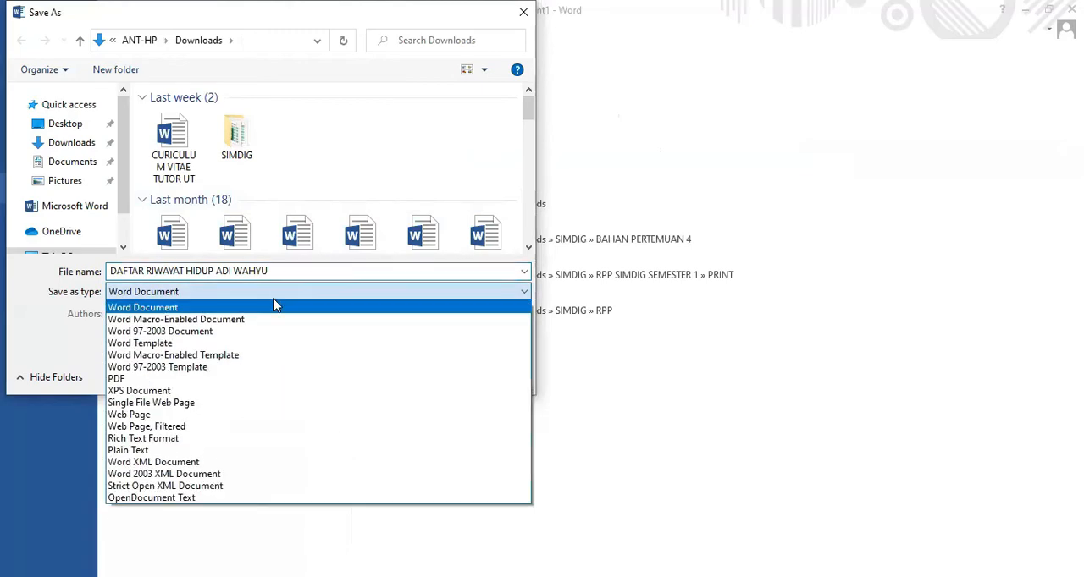
{"action": "left_click", "coordinate": [191, 332]}
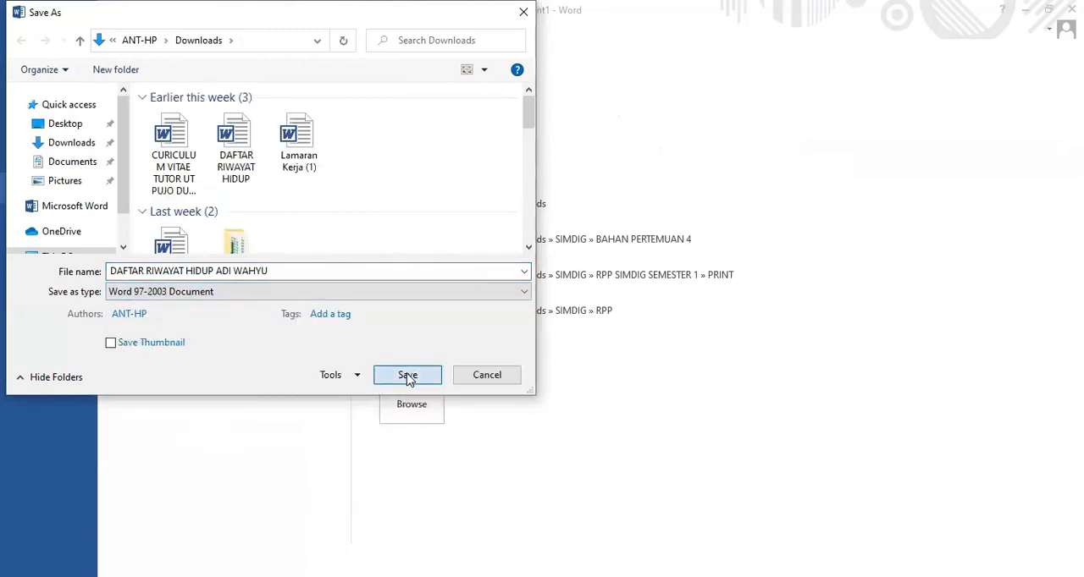
{"action": "left_click", "coordinate": [407, 376]}
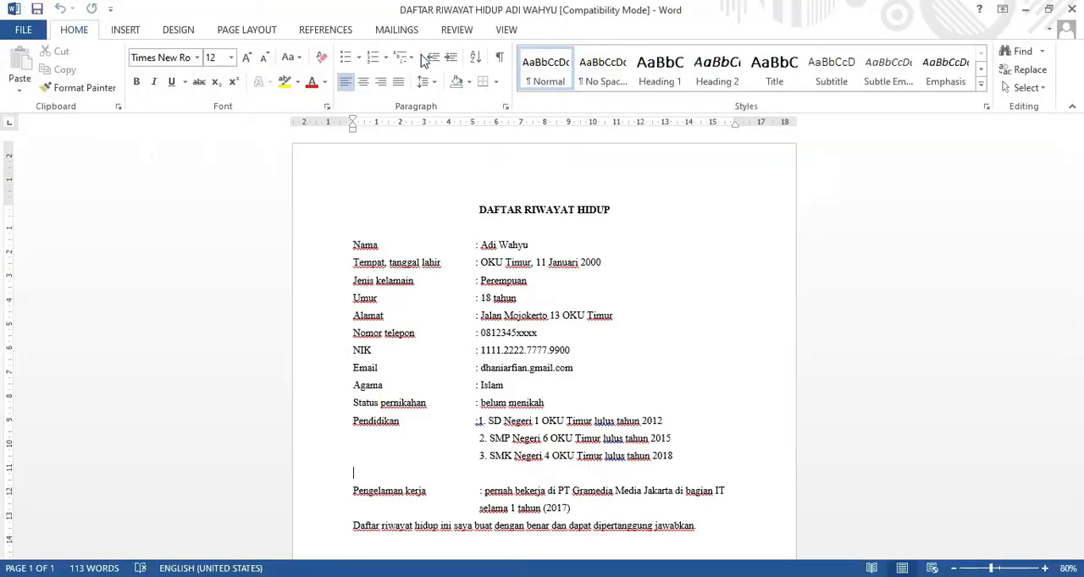
{"action": "scroll", "coordinate": [612, 314], "scroll_direction": "down", "scroll_amount": 3}
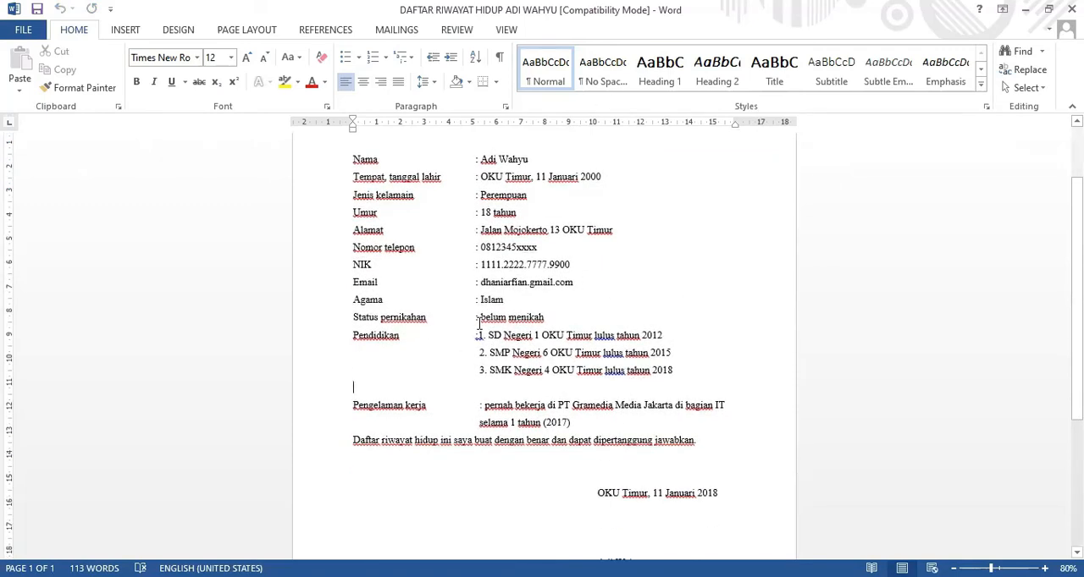
{"action": "scroll", "coordinate": [479, 323], "scroll_direction": "up", "scroll_amount": 3}
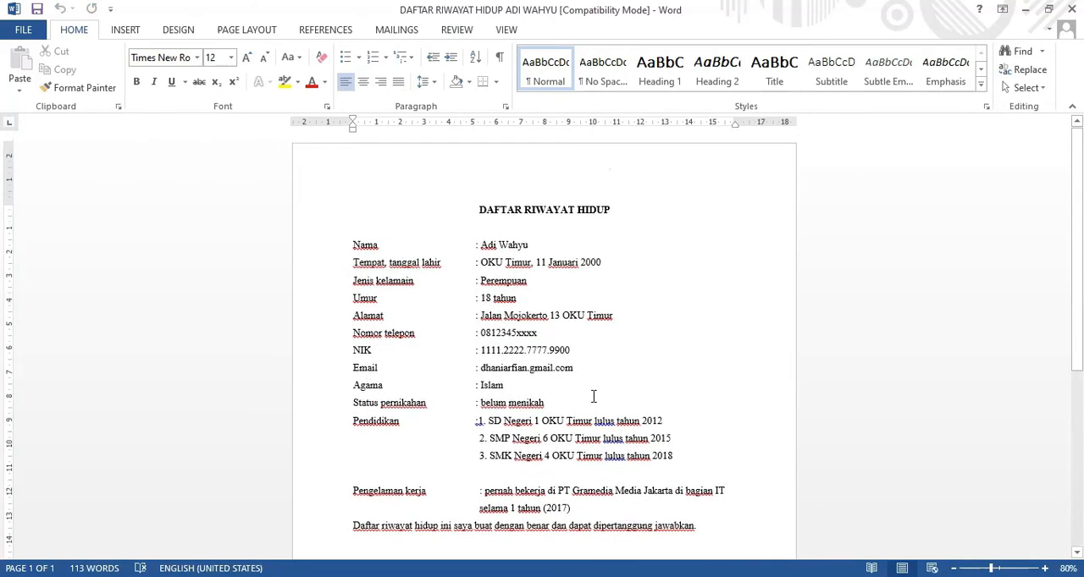
{"action": "scroll", "coordinate": [593, 396], "scroll_direction": "down", "scroll_amount": 2}
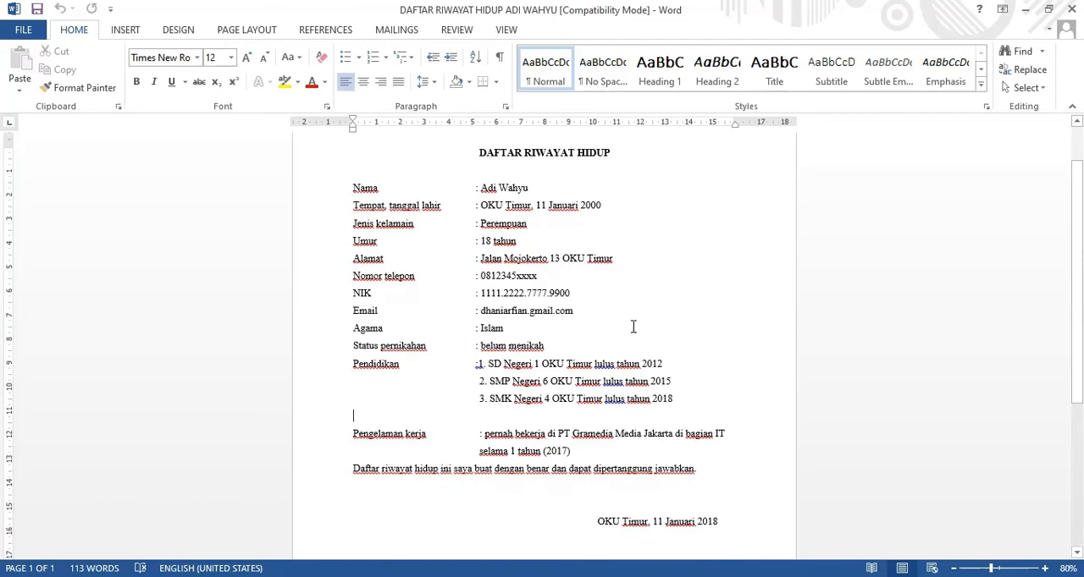
{"action": "scroll", "coordinate": [570, 434], "scroll_direction": "down", "scroll_amount": 1}
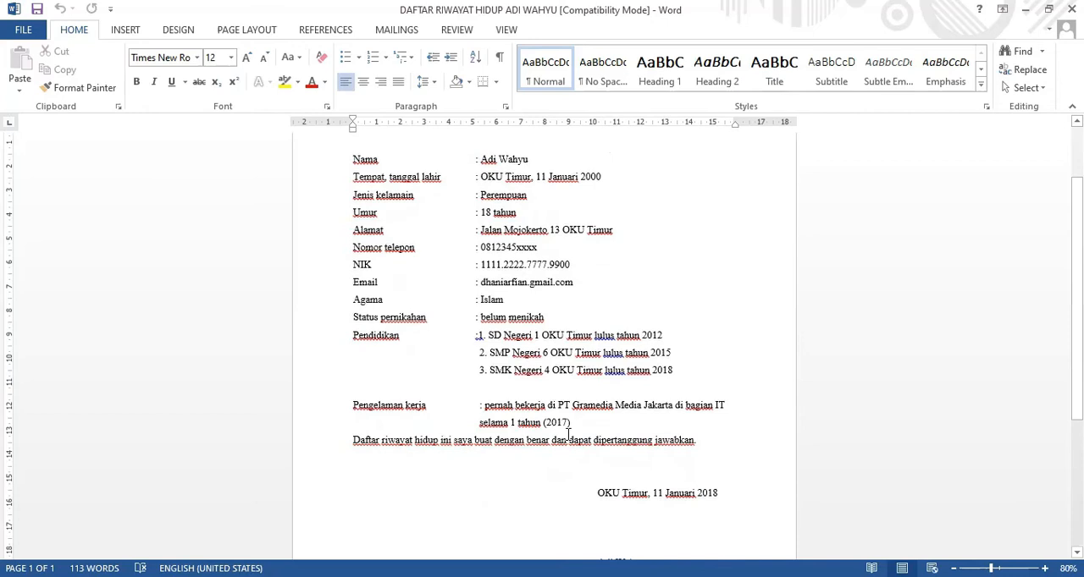
{"action": "scroll", "coordinate": [570, 434], "scroll_direction": "down", "scroll_amount": 3}
{"action": "scroll", "coordinate": [571, 434], "scroll_direction": "up", "scroll_amount": 3}
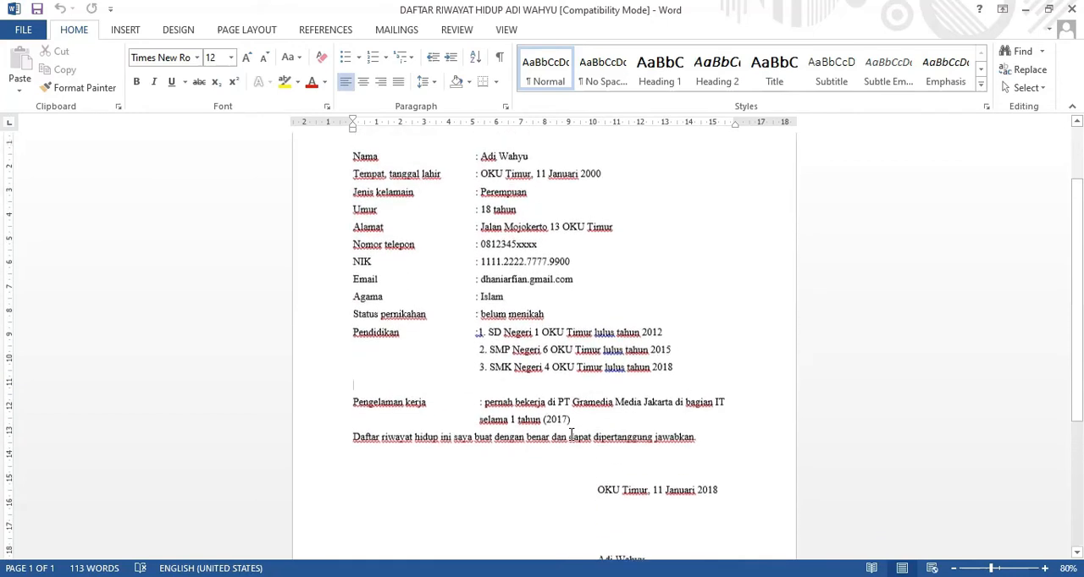
Create a new blank document.
{"action": "left_click", "coordinate": [680, 201]}
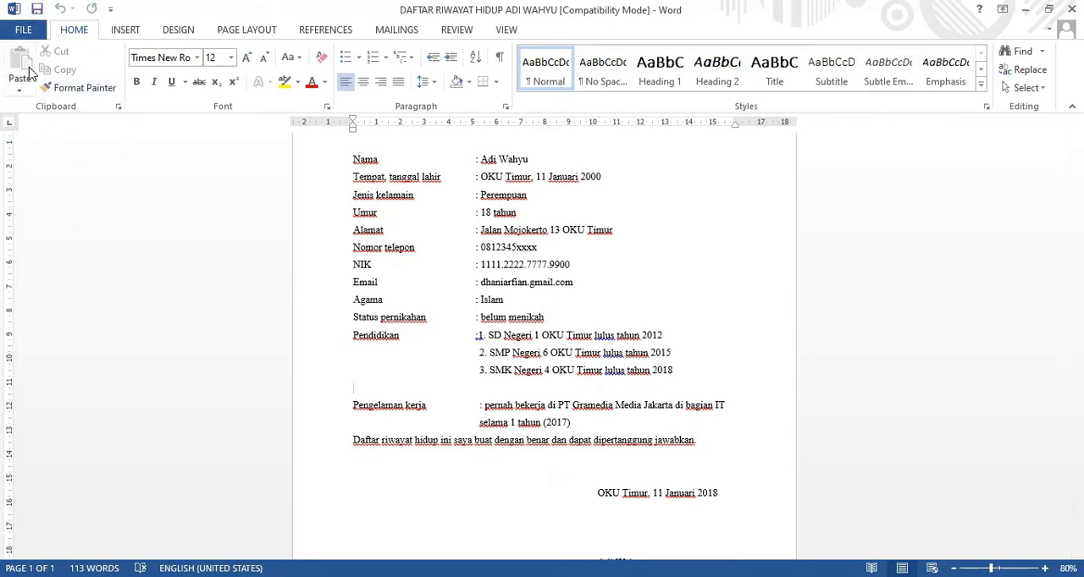
{"action": "left_click", "coordinate": [23, 32]}
{"action": "left_click", "coordinate": [30, 98]}
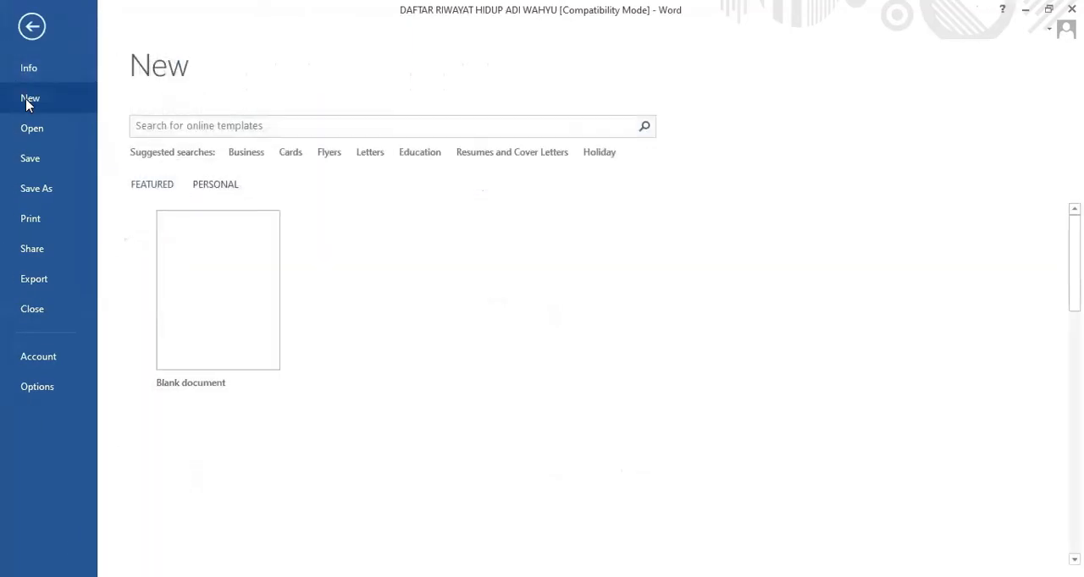
{"action": "left_click", "coordinate": [227, 318]}
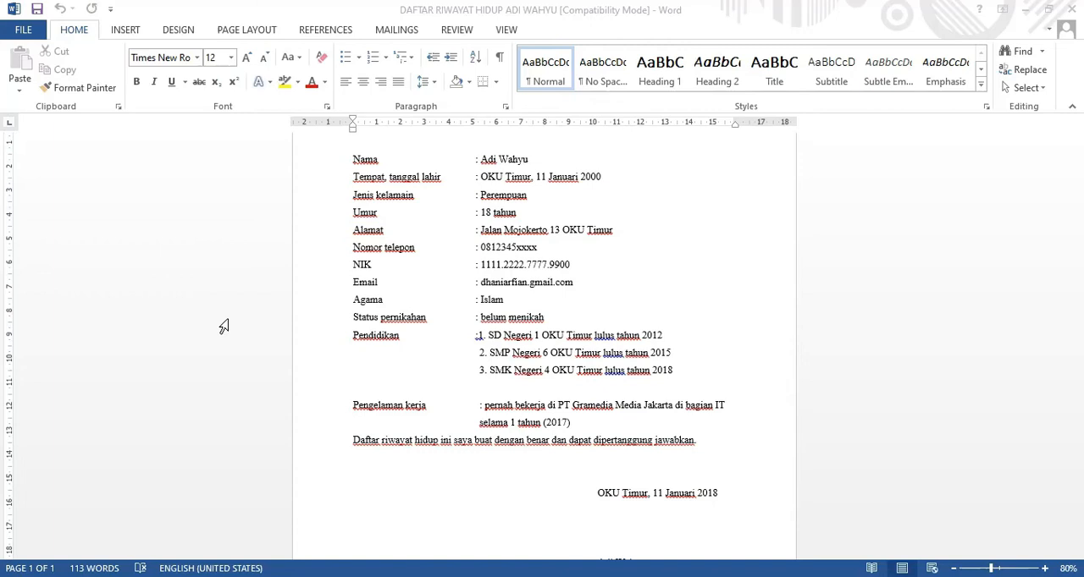
Switch to Adobe Reader and examine the layout and tables of CURICULUM VITAE TUTOR.pdf.
{"action": "key", "text": "alt+Tab"}
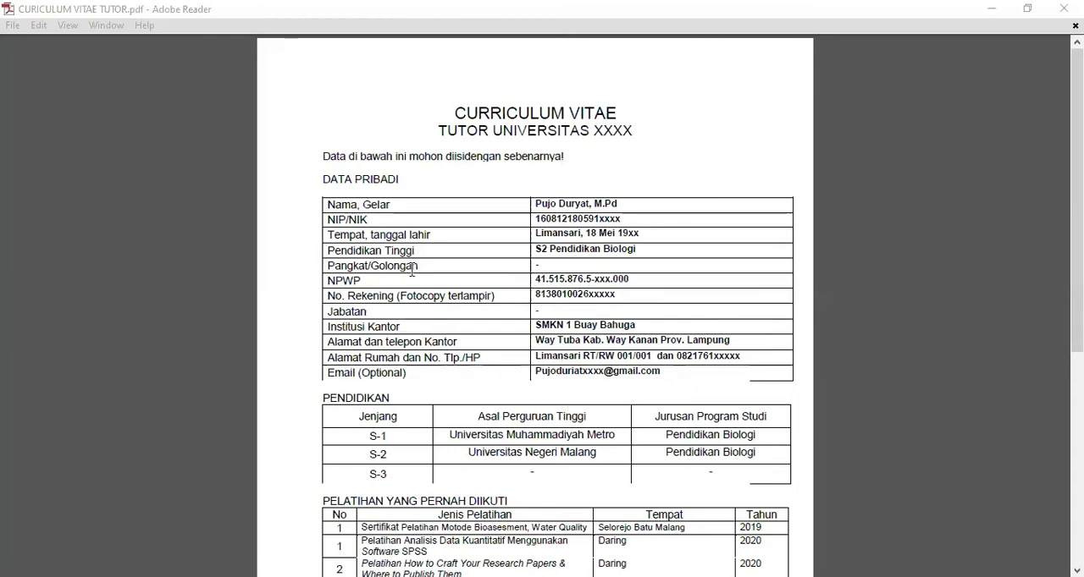
{"action": "scroll", "coordinate": [518, 224], "scroll_direction": "down", "scroll_amount": 1}
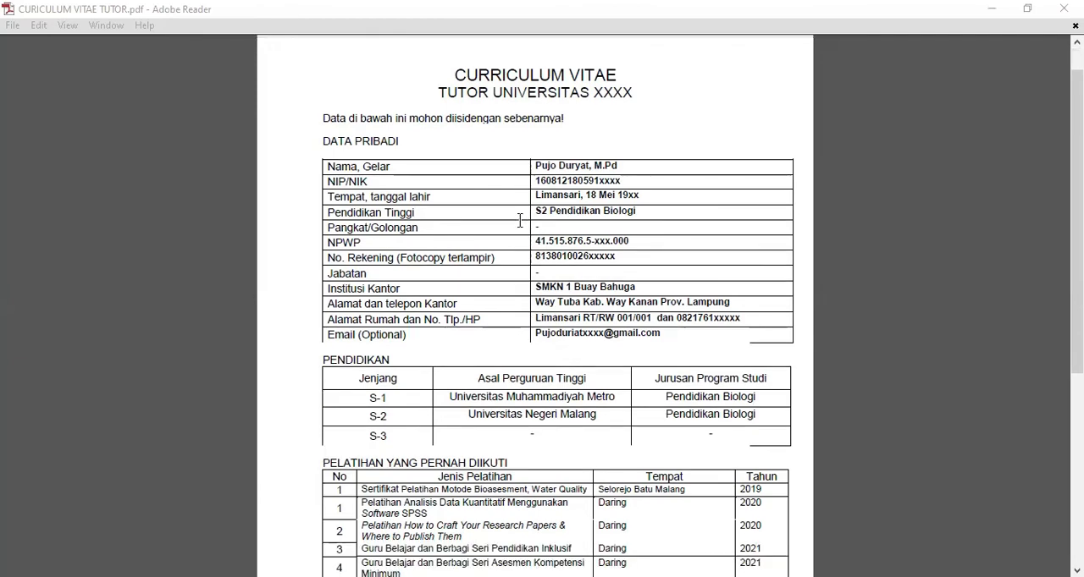
{"action": "scroll", "coordinate": [520, 220], "scroll_direction": "up", "scroll_amount": 1}
{"action": "scroll", "coordinate": [508, 230], "scroll_direction": "down", "scroll_amount": 3}
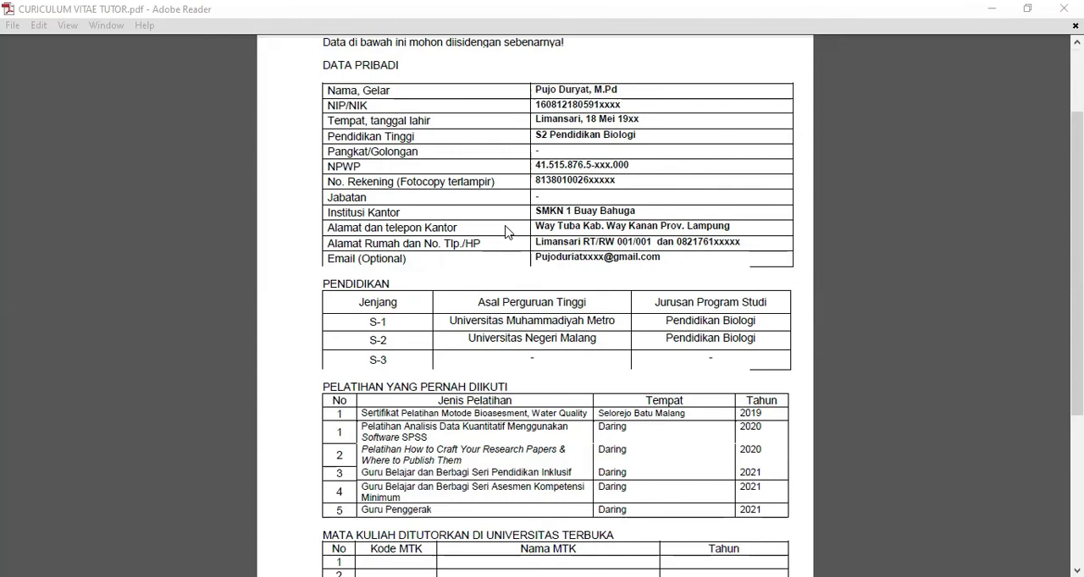
{"action": "scroll", "coordinate": [507, 241], "scroll_direction": "up", "scroll_amount": 1}
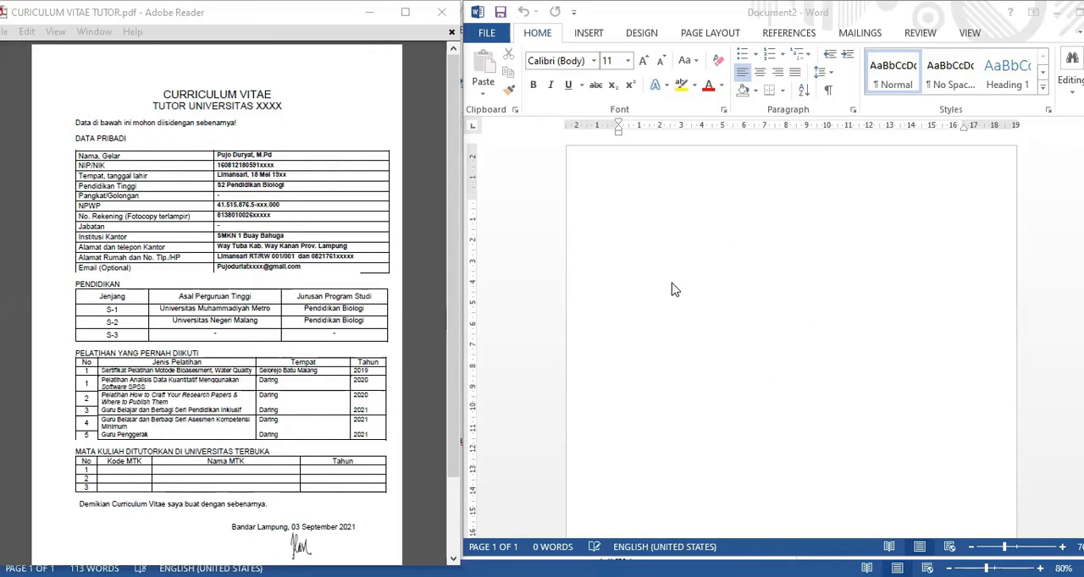
Set the new document's paper size to Legal and its margins to Normal (2,54 cm on all sides).
{"action": "left_click", "coordinate": [708, 34]}
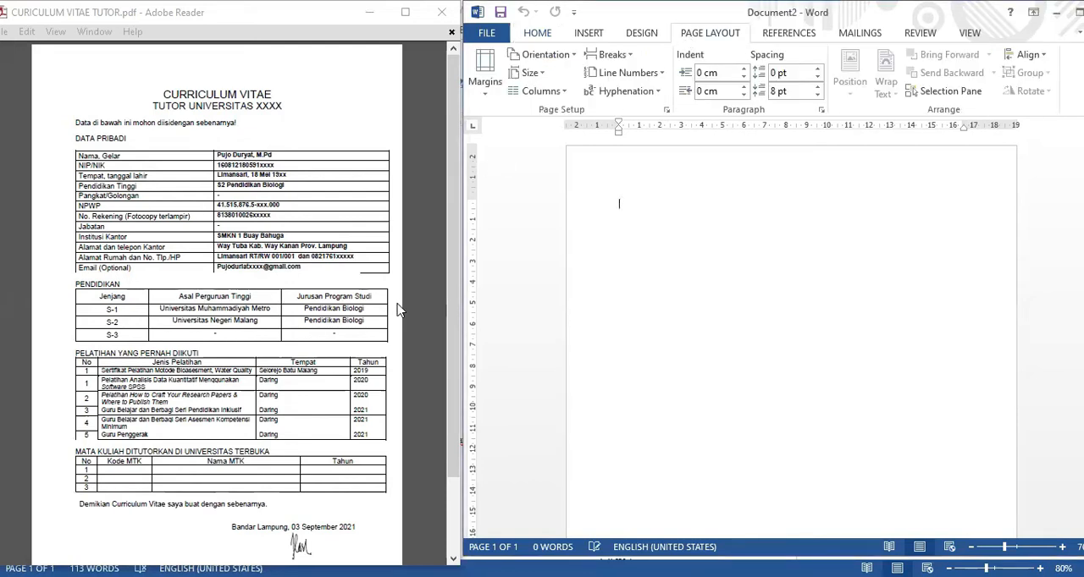
{"action": "left_click", "coordinate": [533, 74]}
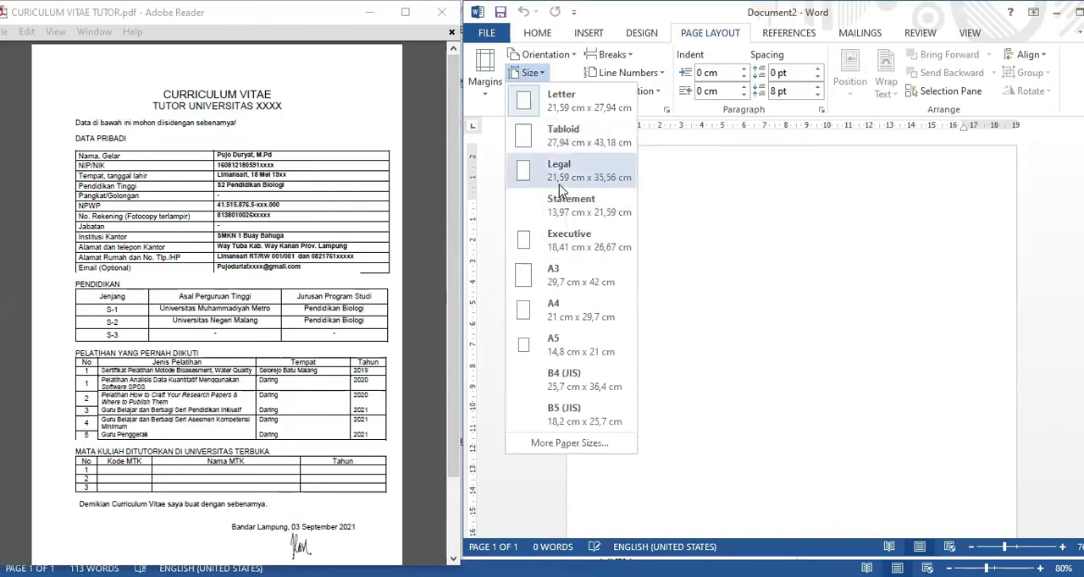
{"action": "left_click", "coordinate": [559, 184]}
{"action": "left_click", "coordinate": [485, 98]}
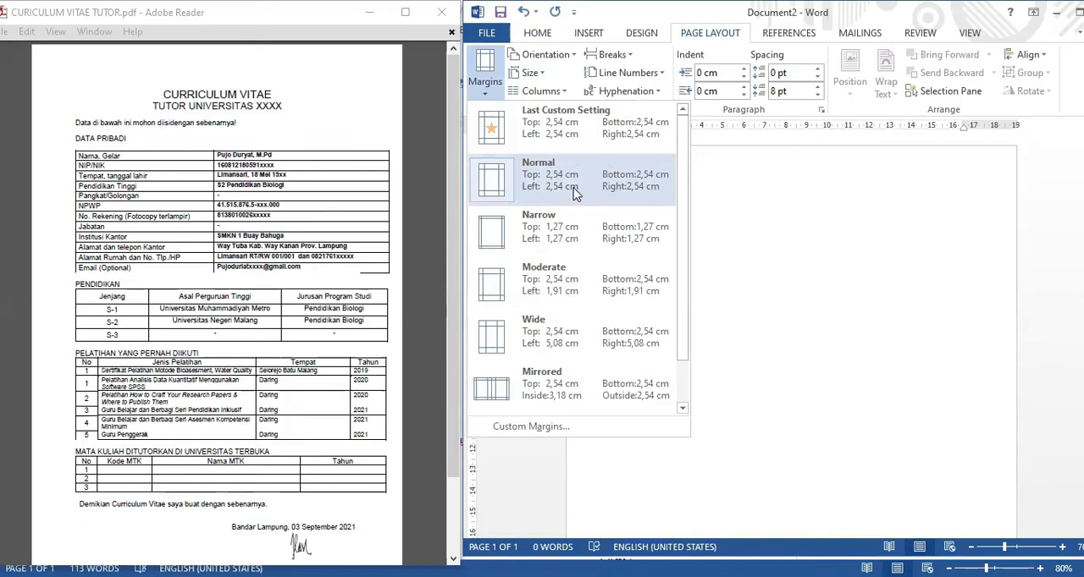
{"action": "left_click", "coordinate": [573, 193]}
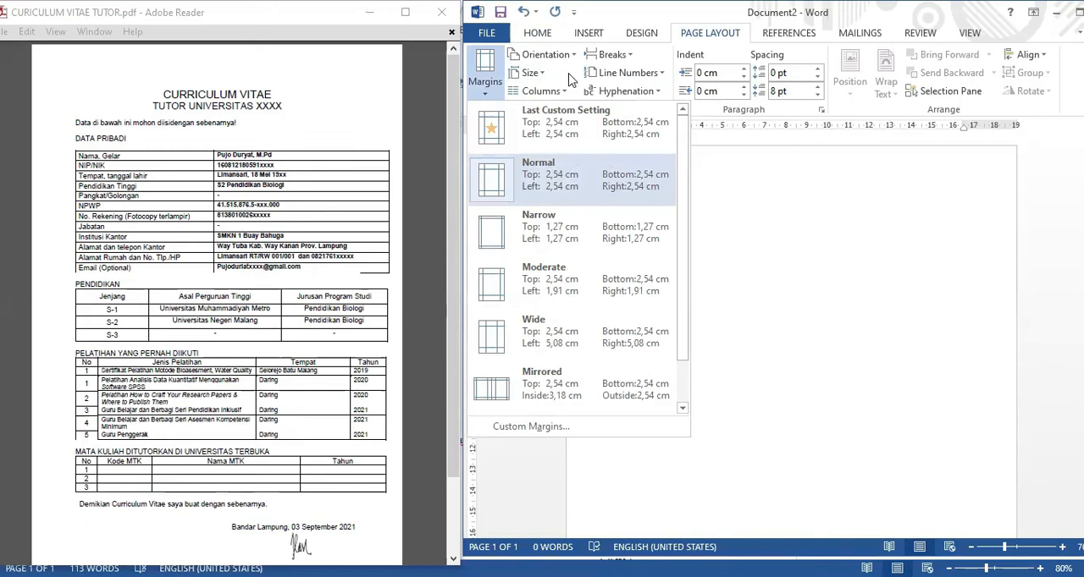
Set the font of the blank document to Times New Roman, size 12.
{"action": "left_click", "coordinate": [530, 34]}
{"action": "left_click", "coordinate": [628, 61]}
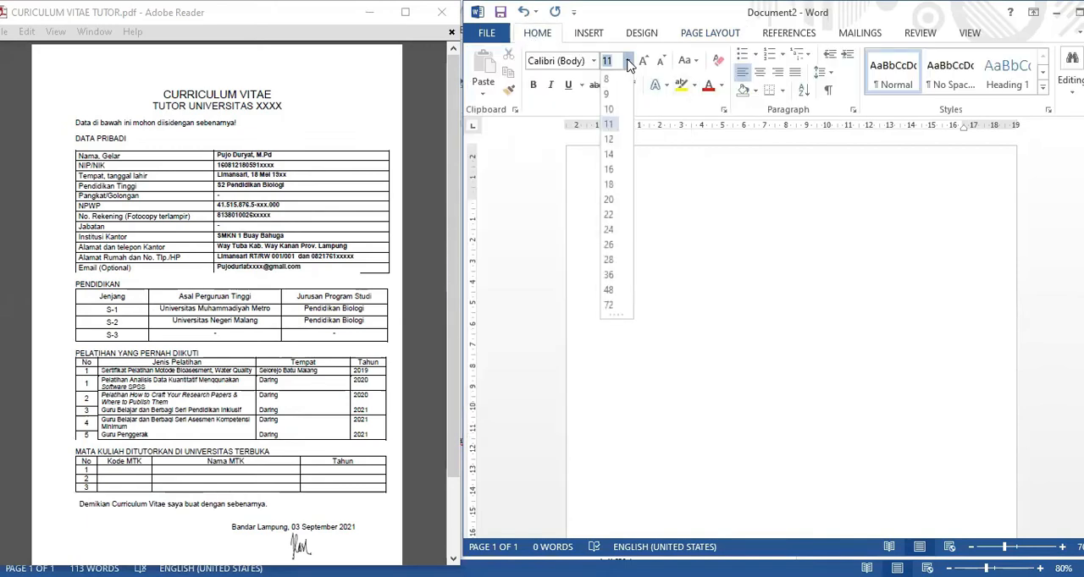
{"action": "left_click", "coordinate": [610, 140]}
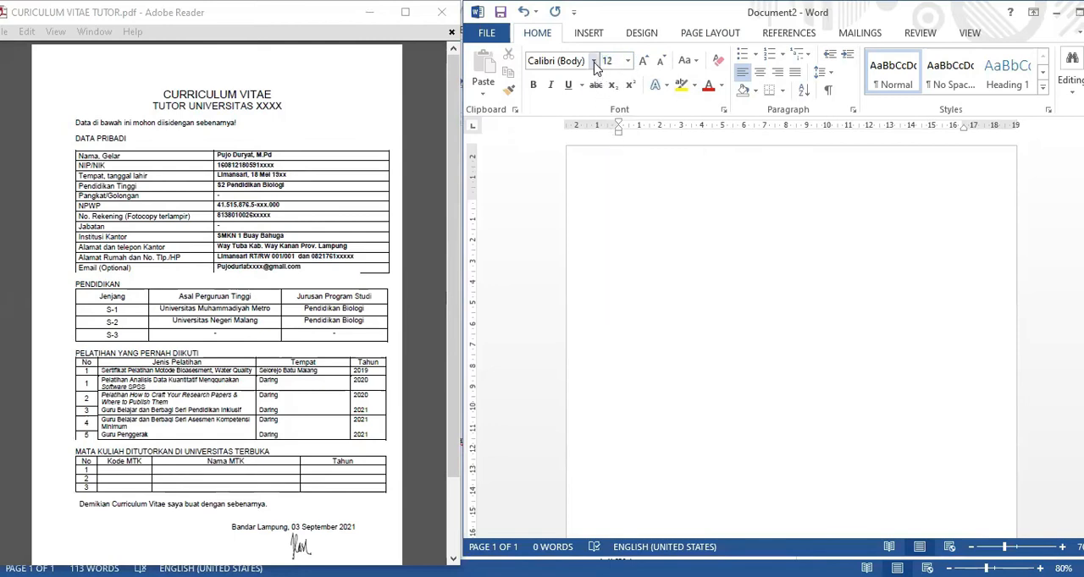
{"action": "left_click", "coordinate": [593, 60]}
{"action": "left_click", "coordinate": [595, 158]}
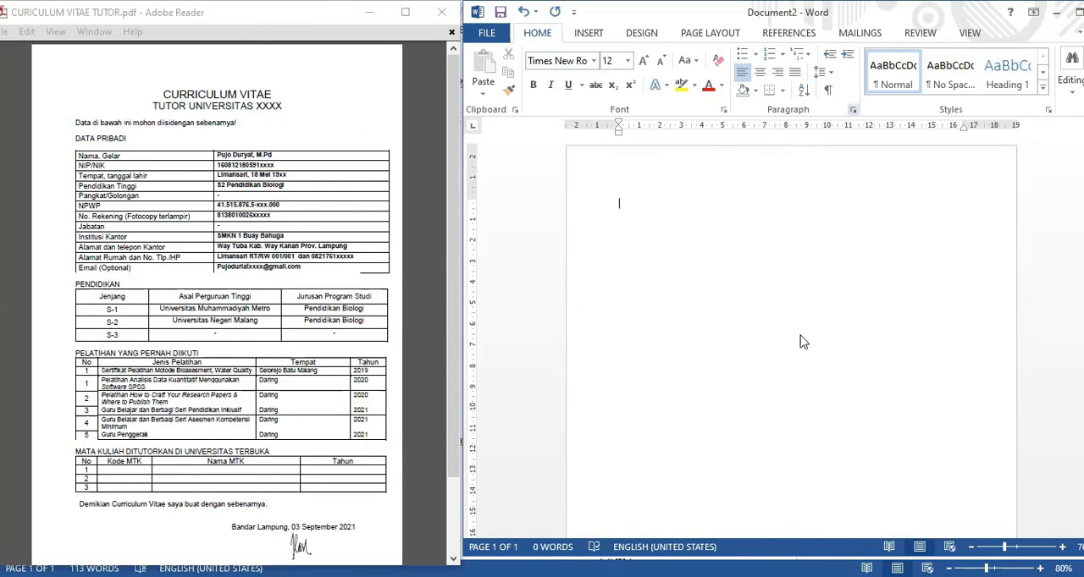
Remove the spacing after the paragraph and set the line spacing to 1,0.
{"action": "left_click", "coordinate": [853, 112]}
{"action": "left_click", "coordinate": [746, 314]}
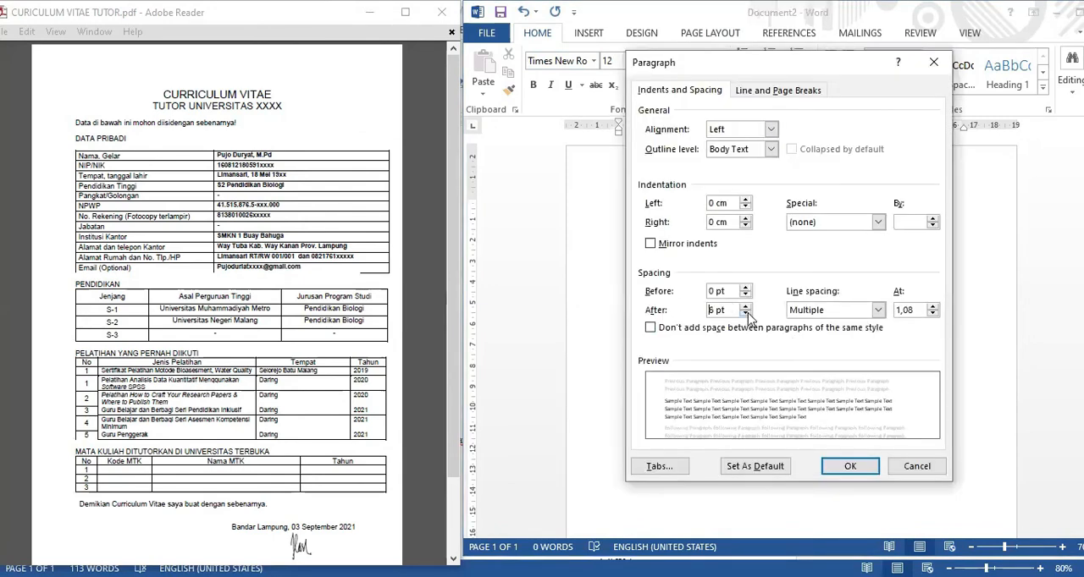
{"action": "left_click", "coordinate": [847, 467]}
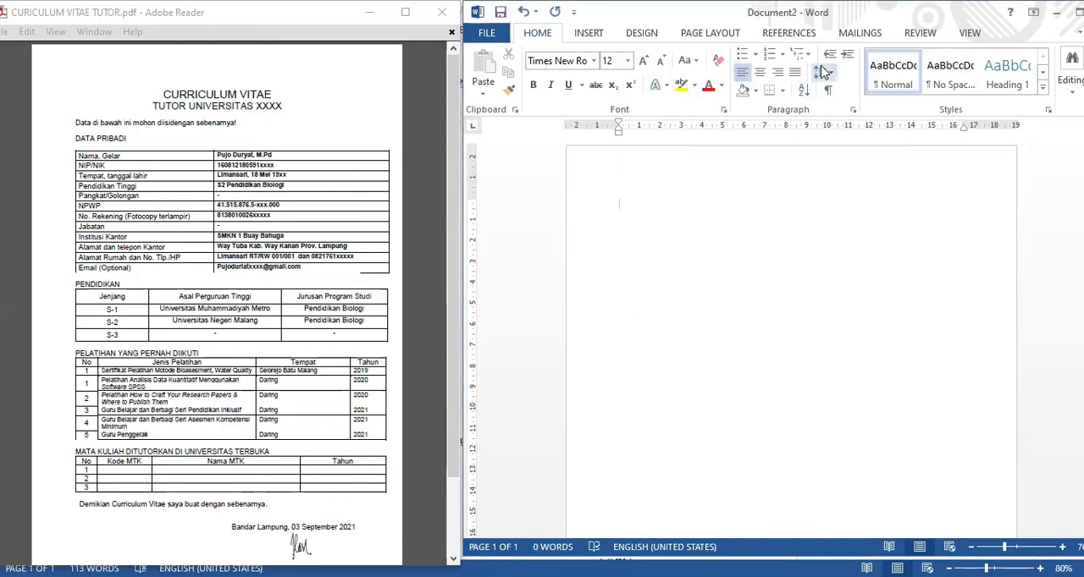
{"action": "left_click", "coordinate": [831, 75]}
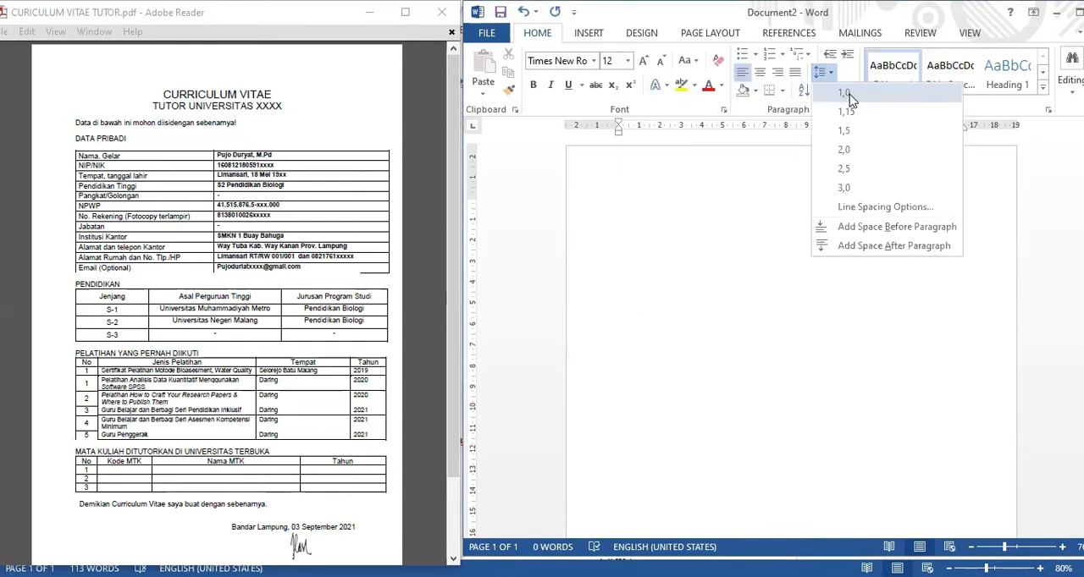
{"action": "left_click", "coordinate": [847, 94]}
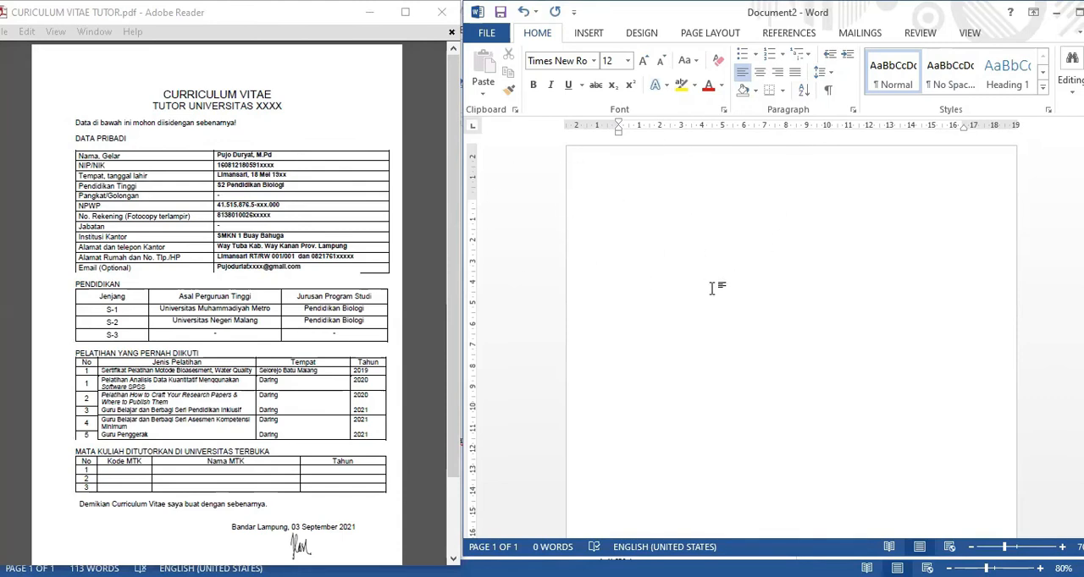
Enter the two title lines "CURRICULUM VITAE" and "TUTOR UNIVERSITAS XXXX".
{"action": "type", "text": "URRICULUM VITAE"}
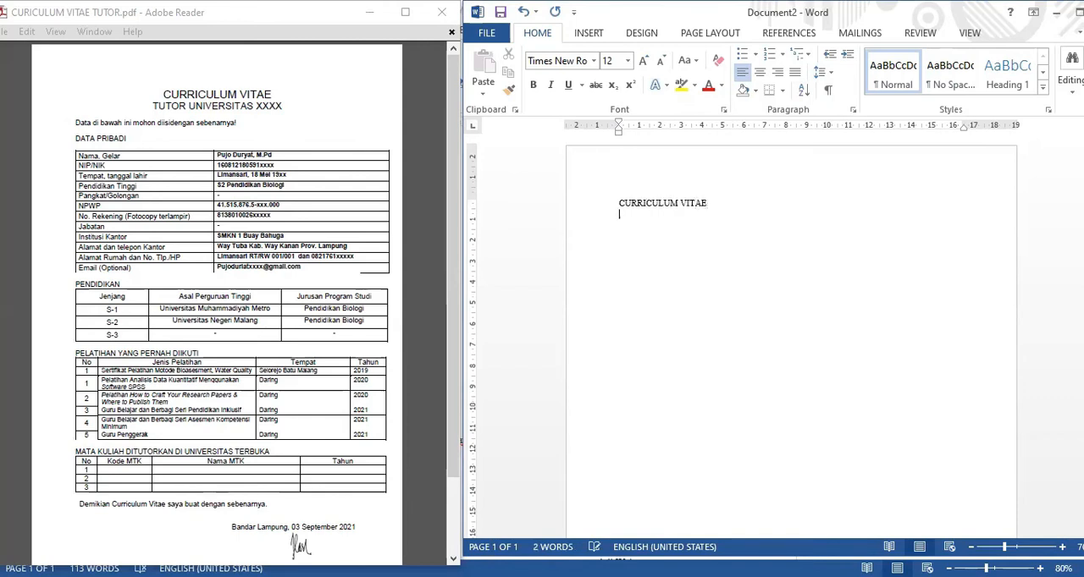
{"action": "key", "text": "Return"}
{"action": "type", "text": "TUTOR UNIVERSI"}
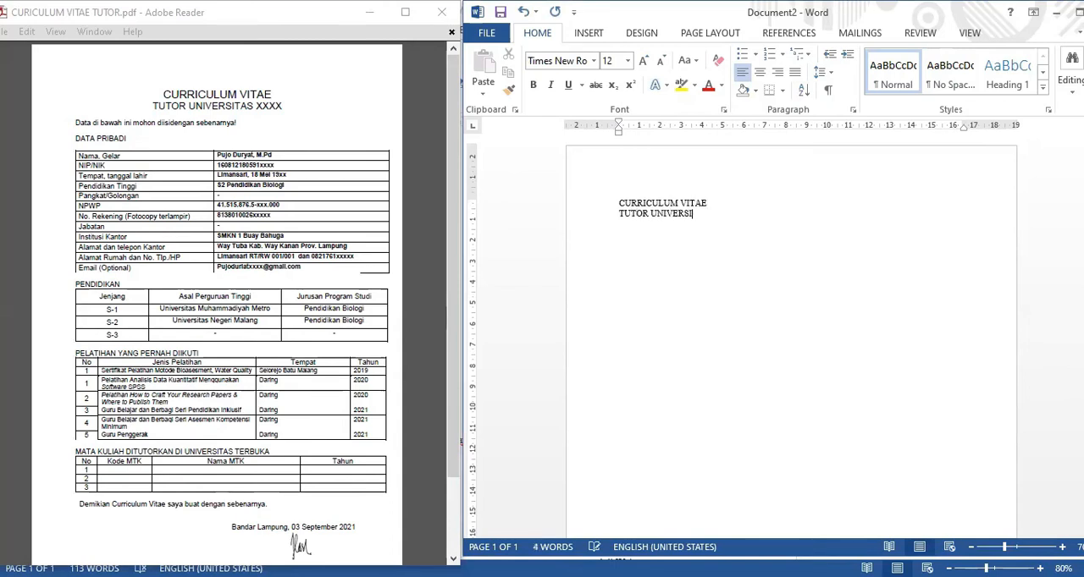
{"action": "type", "text": "TAS XXXX"}
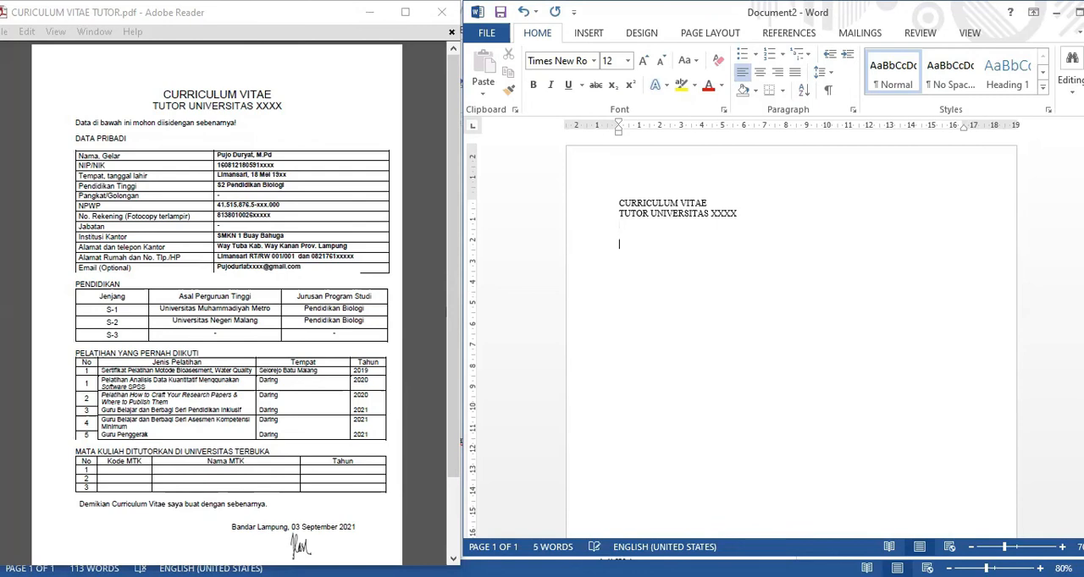
Below the title, after a blank gap, enter the sentence "Data di bawah ini mohon diisi dengan sebenarnya!".
{"action": "type", "text": "ata di bawah ini mohon "}
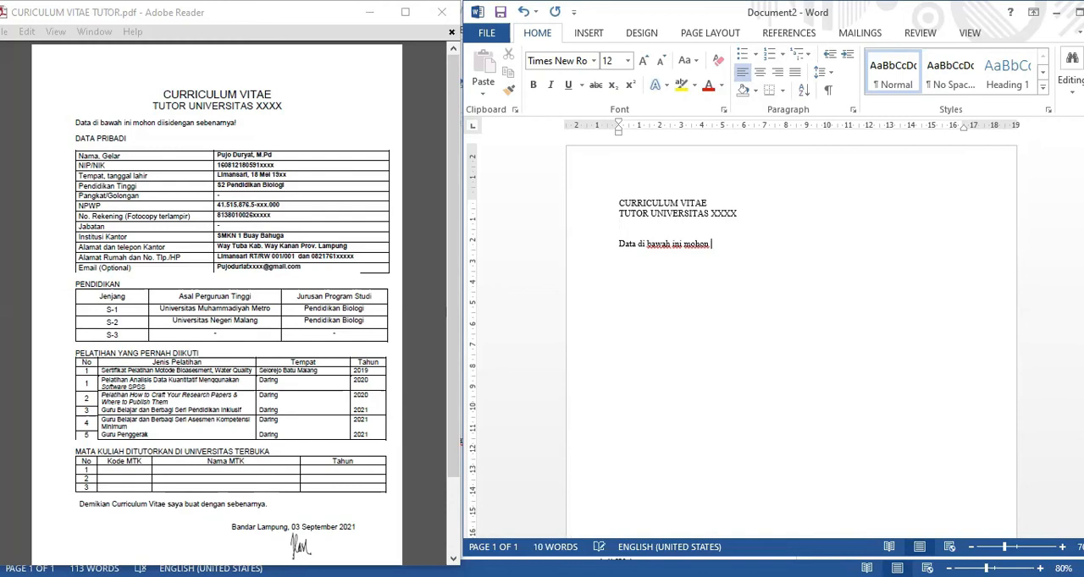
{"action": "type", "text": "diisi dengan sebenarnya!"}
{"action": "key", "text": "Return"}
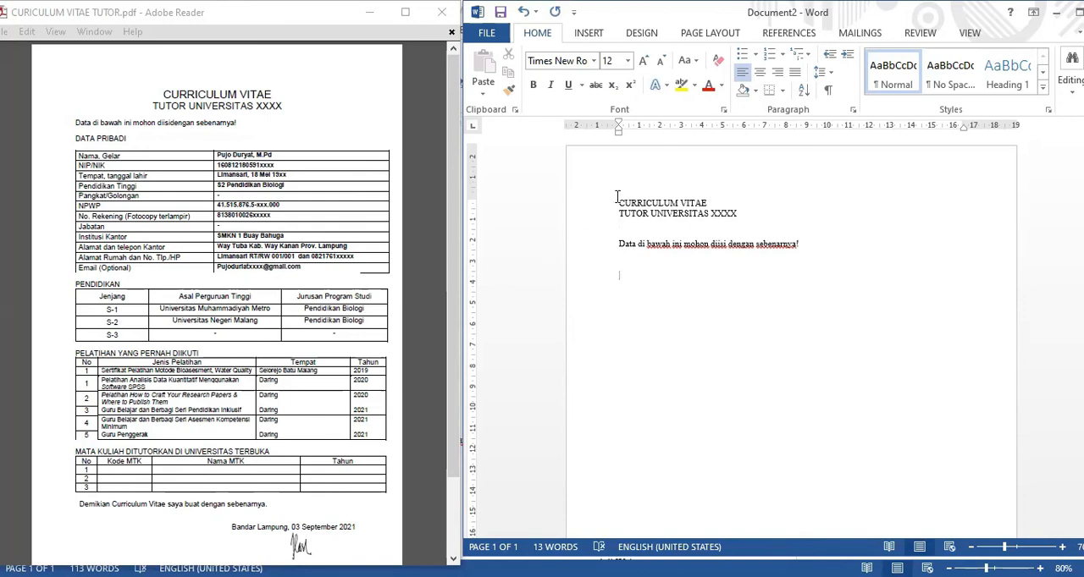
Center the two title lines and make them bold.
{"action": "left_click_drag", "start_coordinate": [618, 202], "coordinate": [745, 214]}
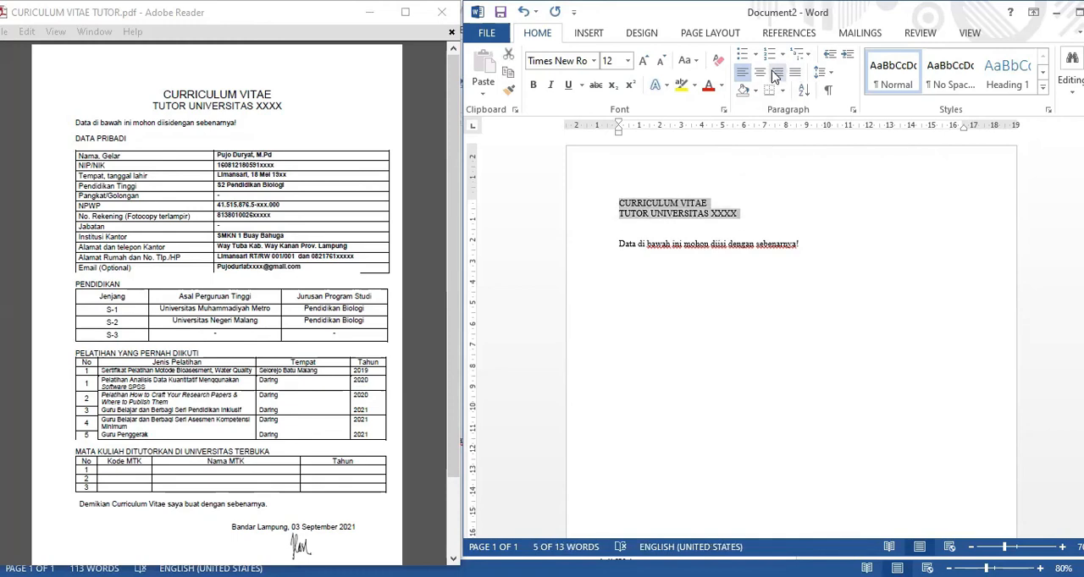
{"action": "left_click", "coordinate": [761, 75]}
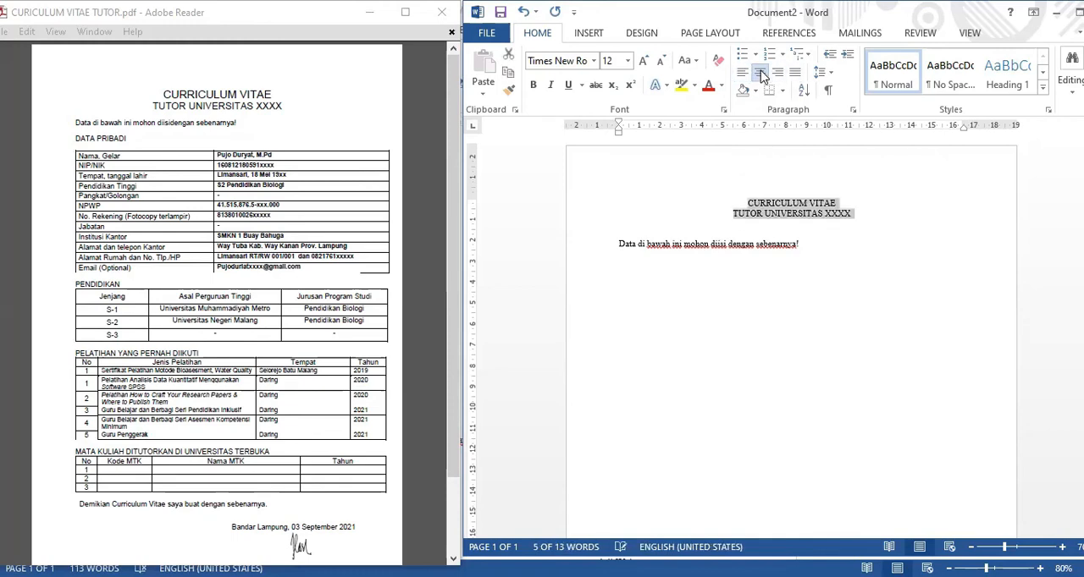
{"action": "left_click", "coordinate": [532, 85]}
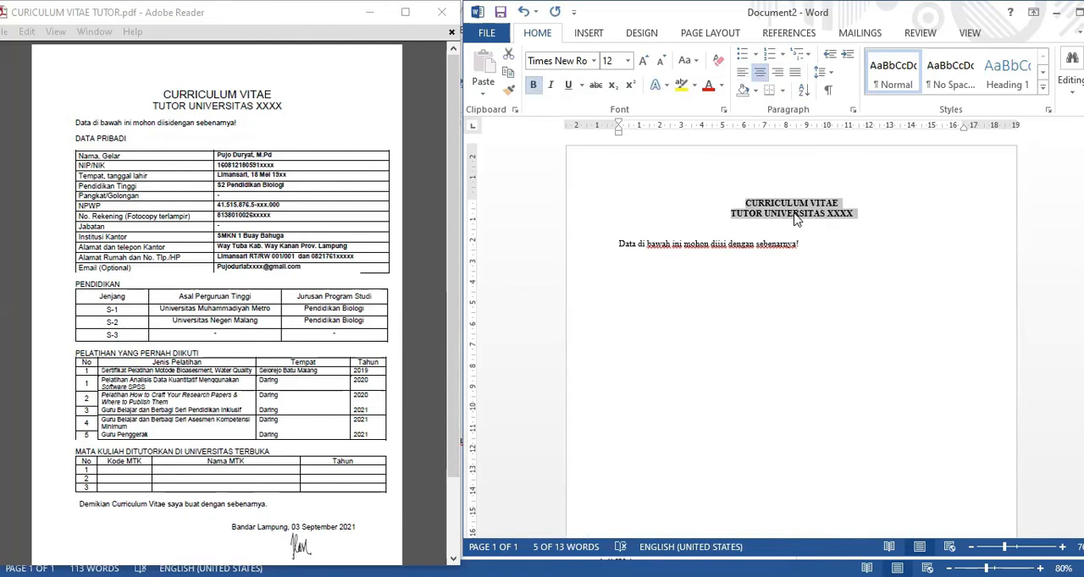
Insert a table with 2 columns and 12 rows below the "Data di bawah ini" sentence.
{"action": "left_click", "coordinate": [805, 245]}
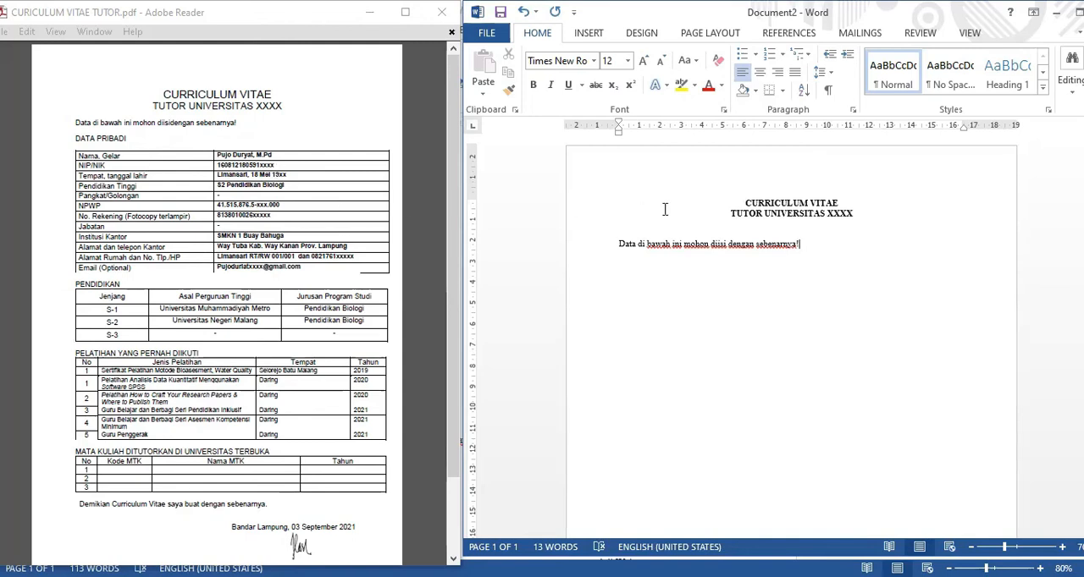
{"action": "left_click", "coordinate": [591, 34]}
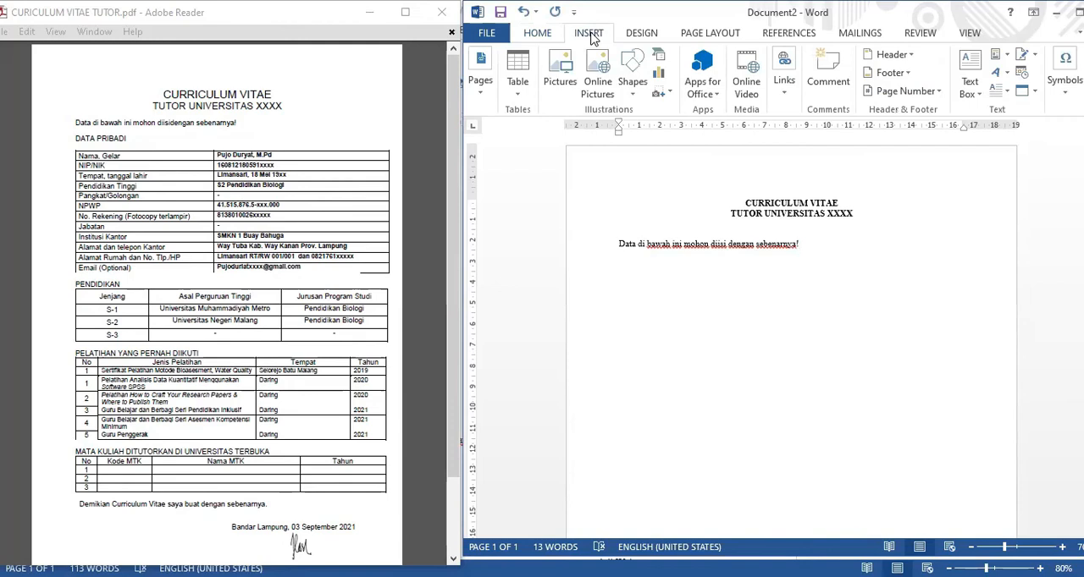
{"action": "left_click", "coordinate": [517, 91]}
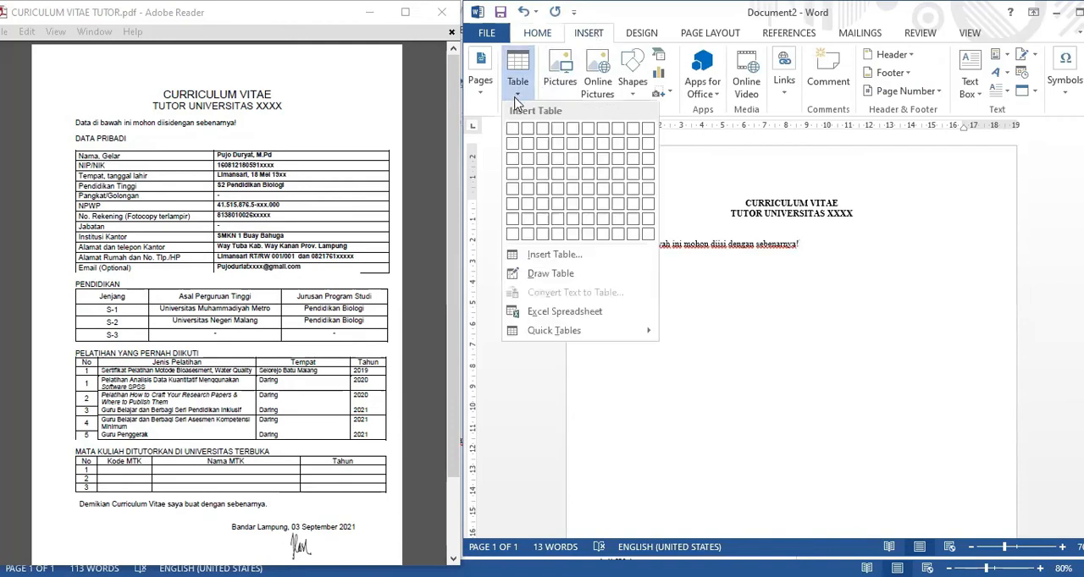
{"action": "left_click", "coordinate": [554, 256]}
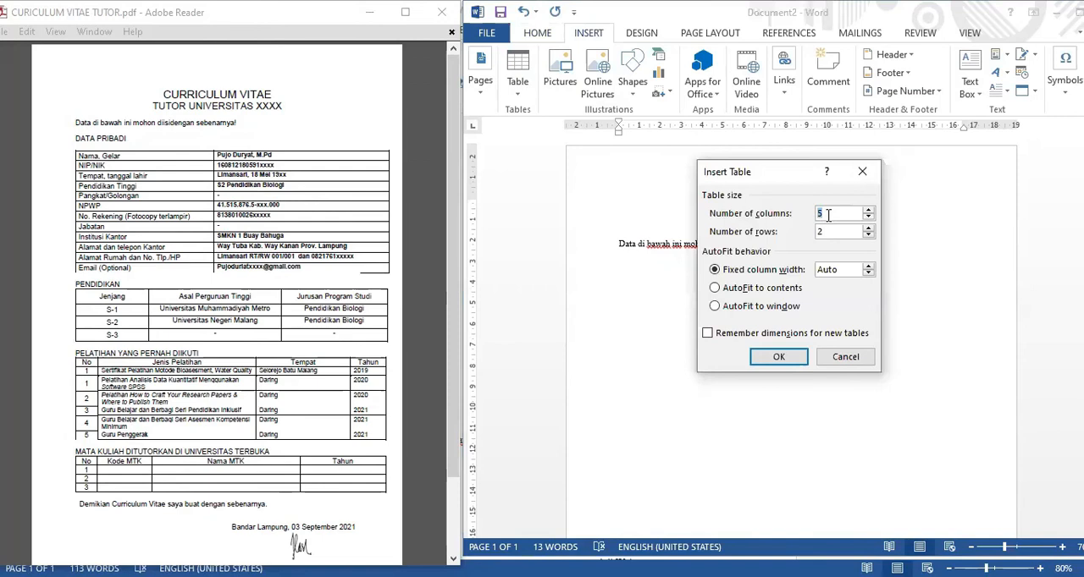
{"action": "key", "text": "BackSpace"}
{"action": "type", "text": "2"}
{"action": "double_click", "coordinate": [829, 232]}
{"action": "type", "text": "1"}
{"action": "left_click", "coordinate": [803, 355]}
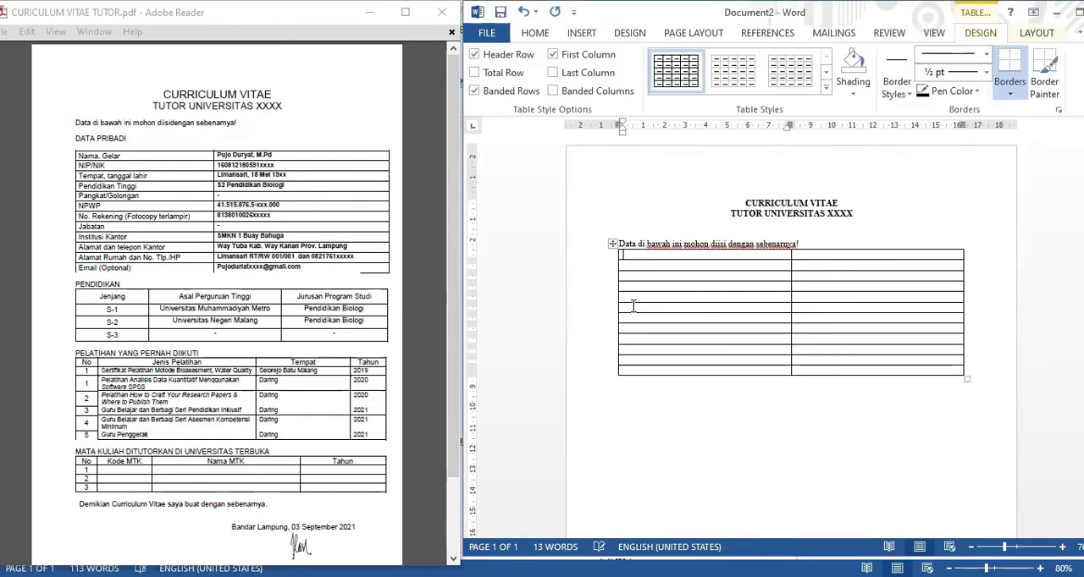
Enter "Nama, Gelar" in the first cell of the table.
{"action": "type", "text": "Nama, G"}
{"action": "key", "text": "Up"}
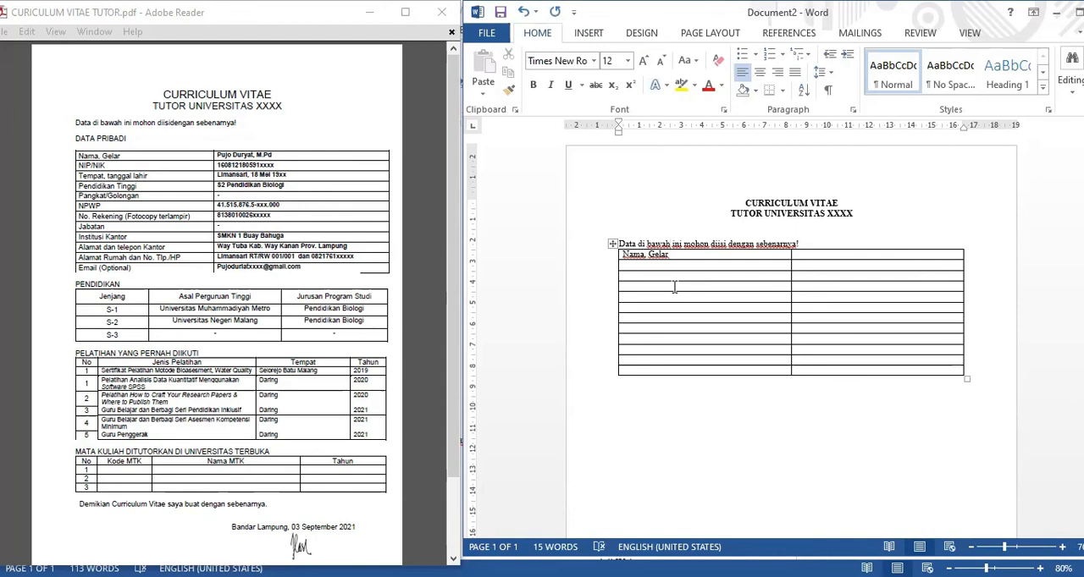
{"action": "key", "text": "Down"}
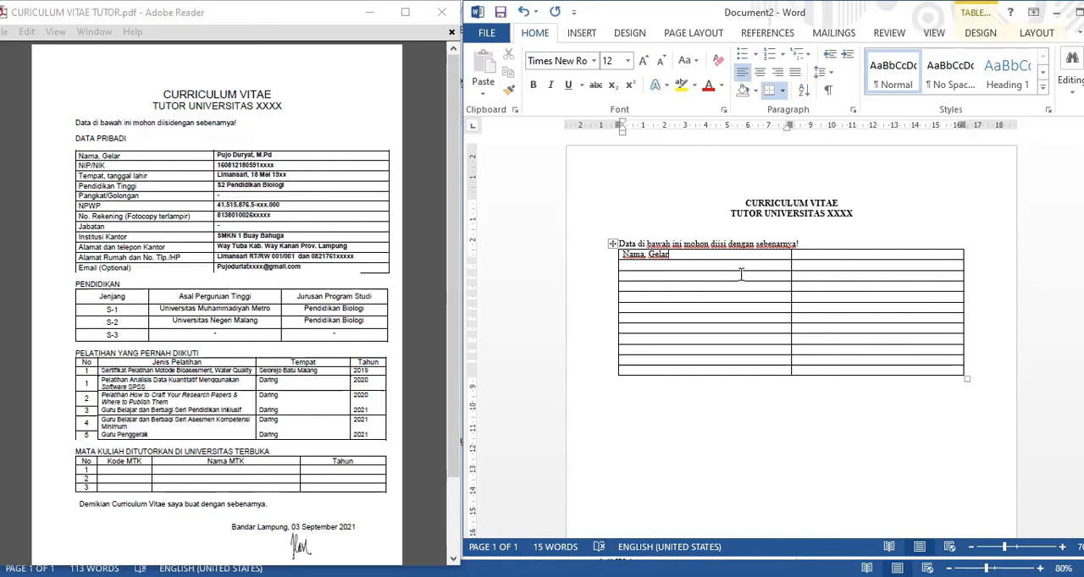
Try to paste the PDF's rows from NIP/NIK through Email (Optional) into the table's second row as text only.
{"action": "left_click_drag", "start_coordinate": [80, 165], "coordinate": [301, 269]}
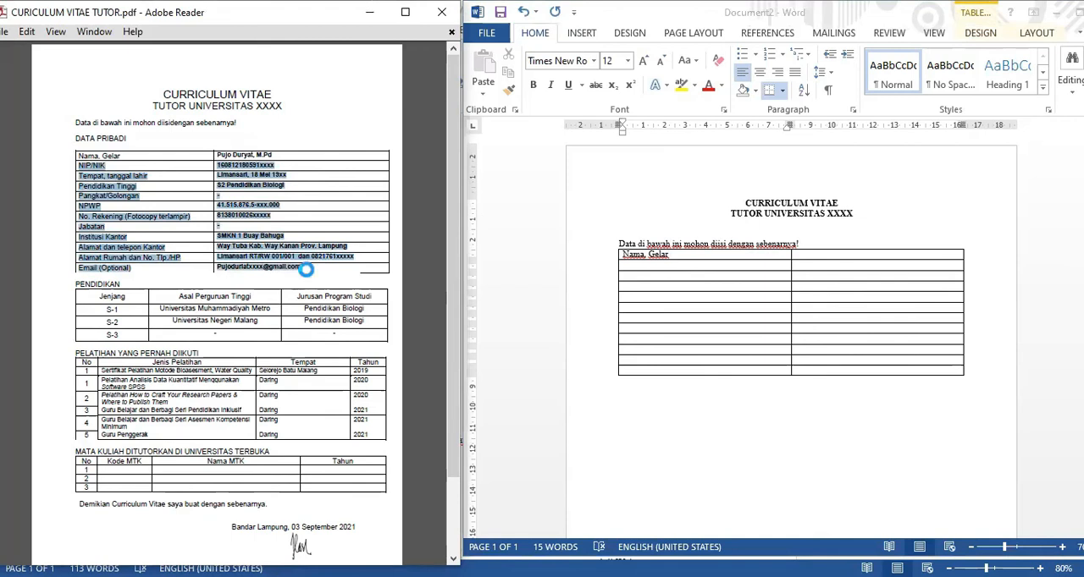
{"action": "left_click", "coordinate": [649, 271]}
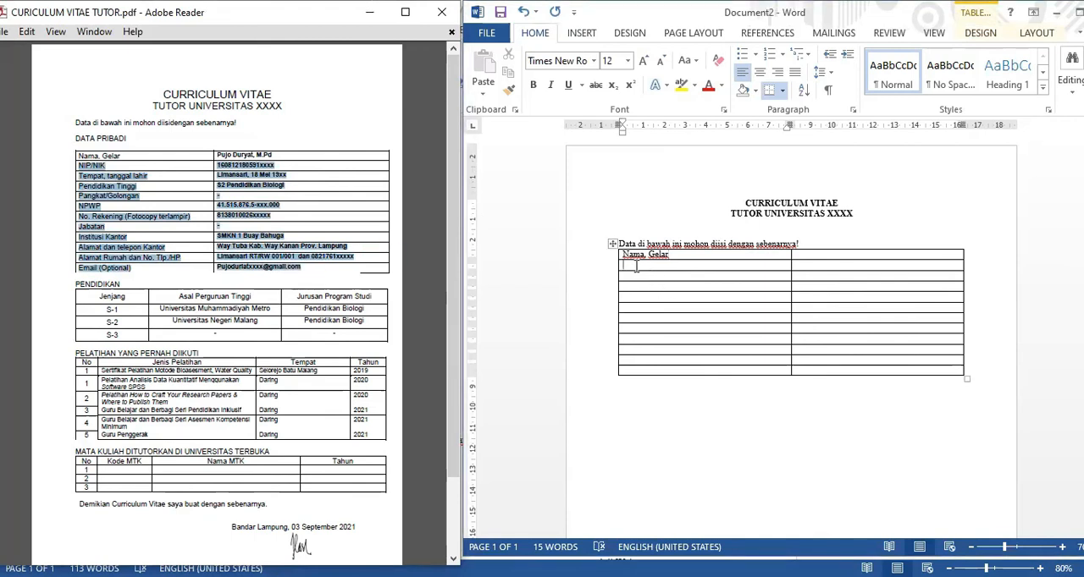
{"action": "key", "text": "ctrl+v"}
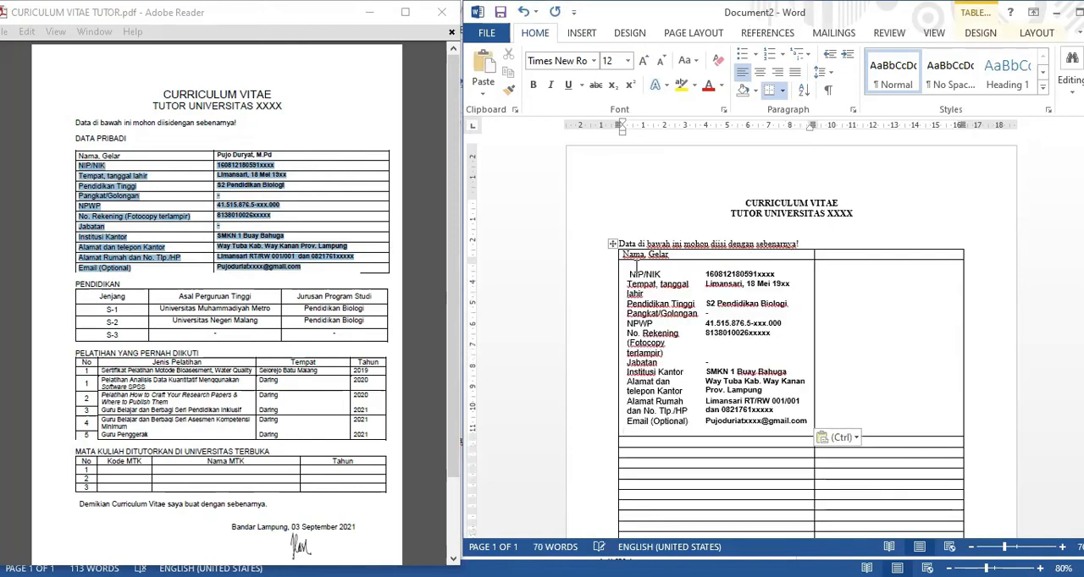
{"action": "left_click", "coordinate": [856, 441]}
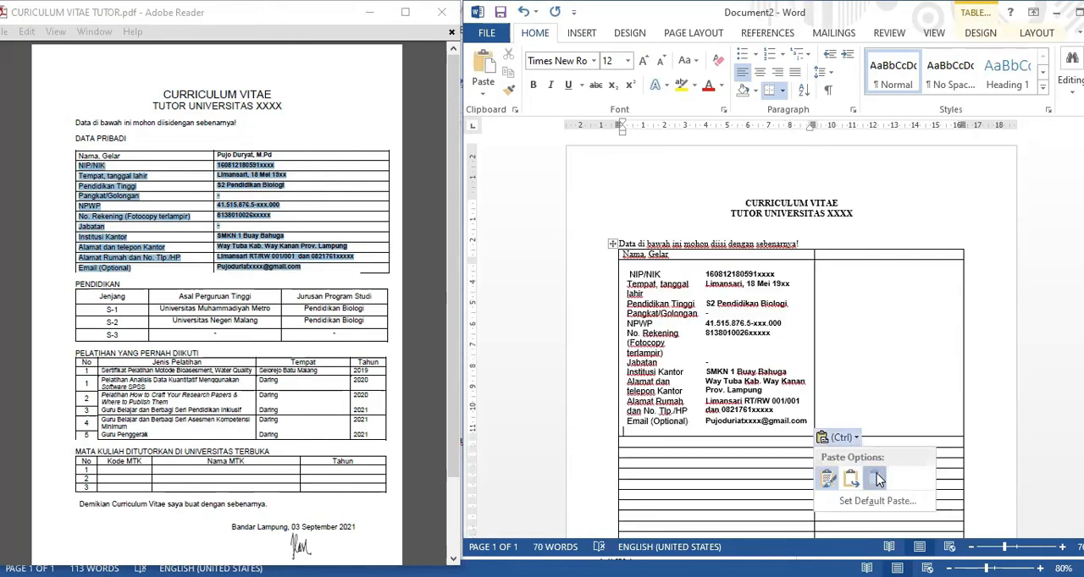
{"action": "left_click", "coordinate": [880, 477]}
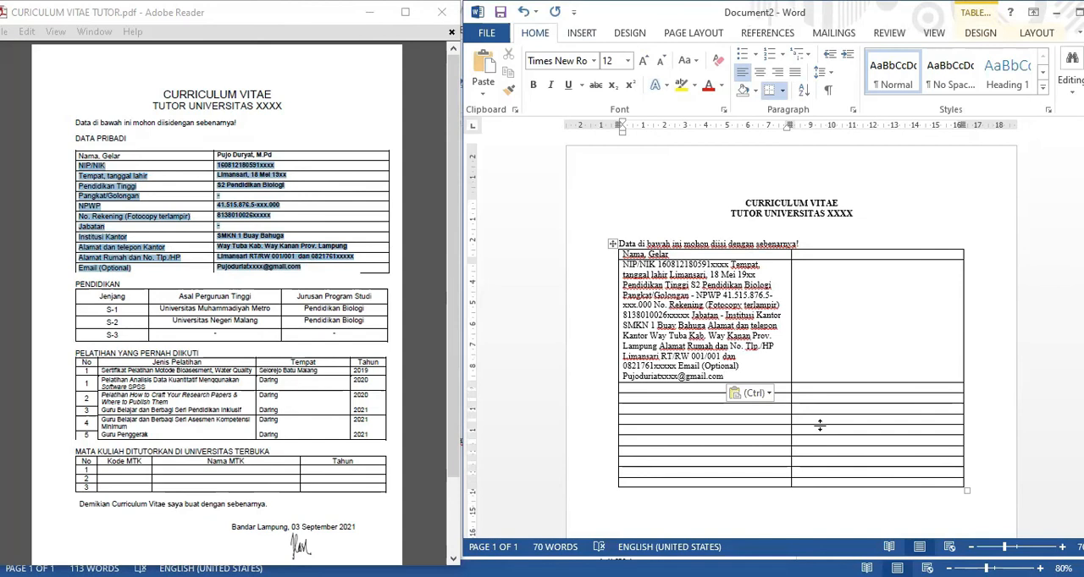
{"action": "key", "text": "ctrl+z"}
{"action": "key", "text": "ctrl+z"}
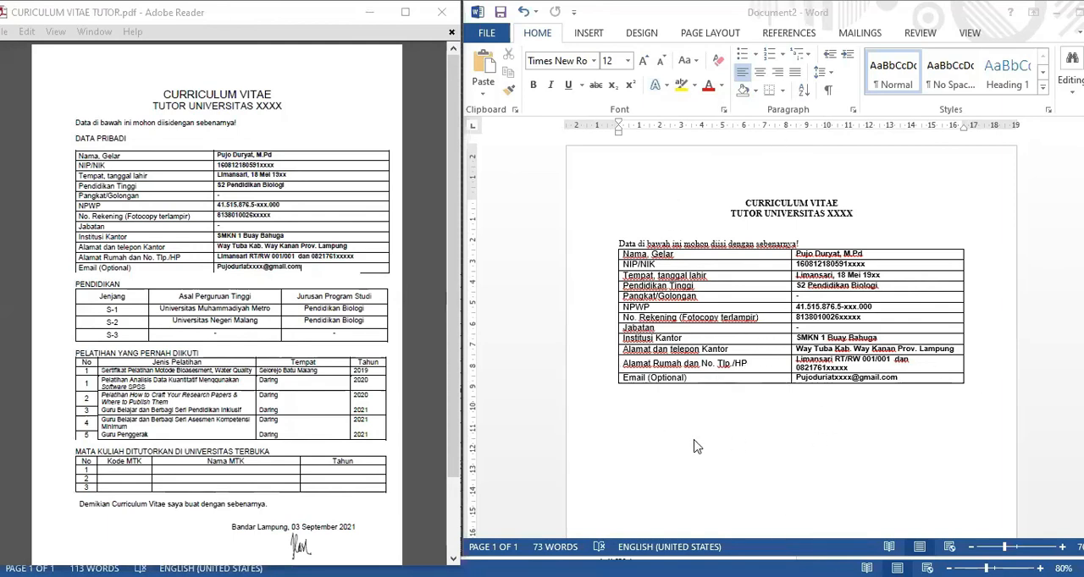
Enter the heading "PENDIDIKAN" below the personal-data table, leaving a blank gap, and start a new line under it.
{"action": "left_click", "coordinate": [663, 419]}
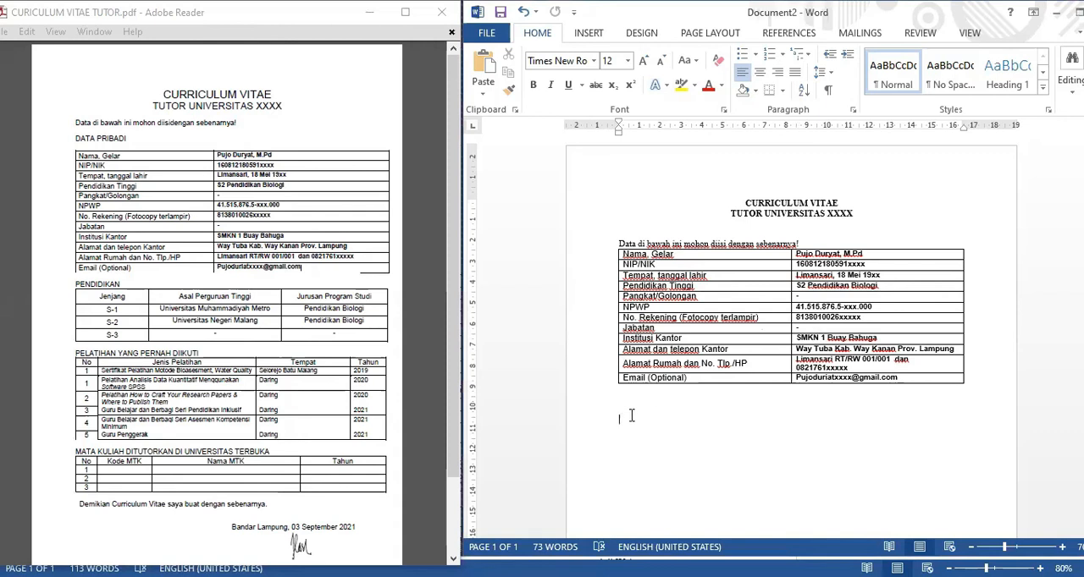
{"action": "type", "text": "PENDIDIKAN"}
{"action": "key", "text": "Return"}
Insert a table with 3 columns and 4 rows under the PENDIDIKAN heading.
{"action": "left_click", "coordinate": [599, 34]}
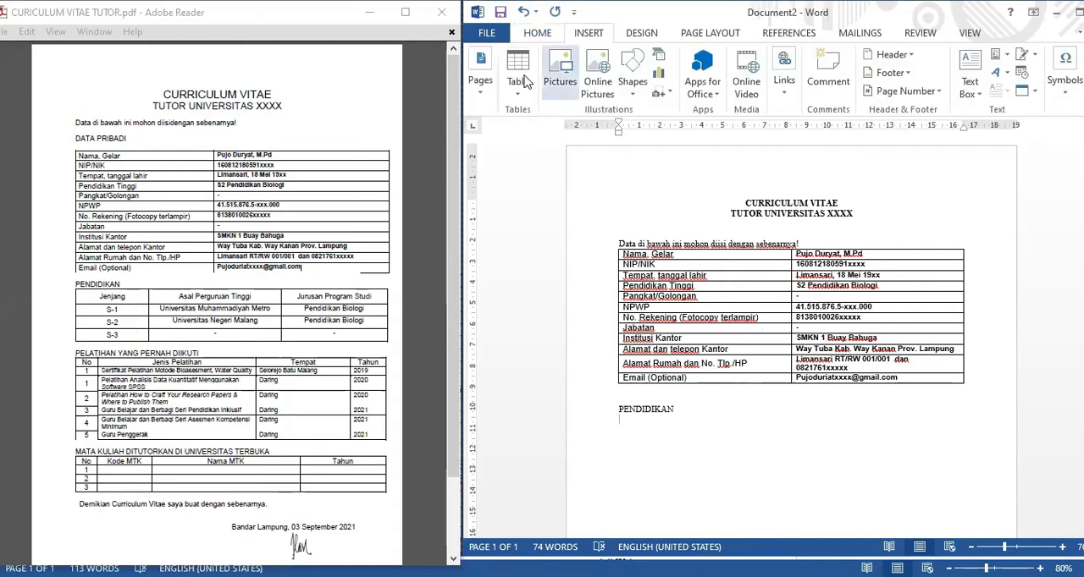
{"action": "left_click", "coordinate": [515, 83]}
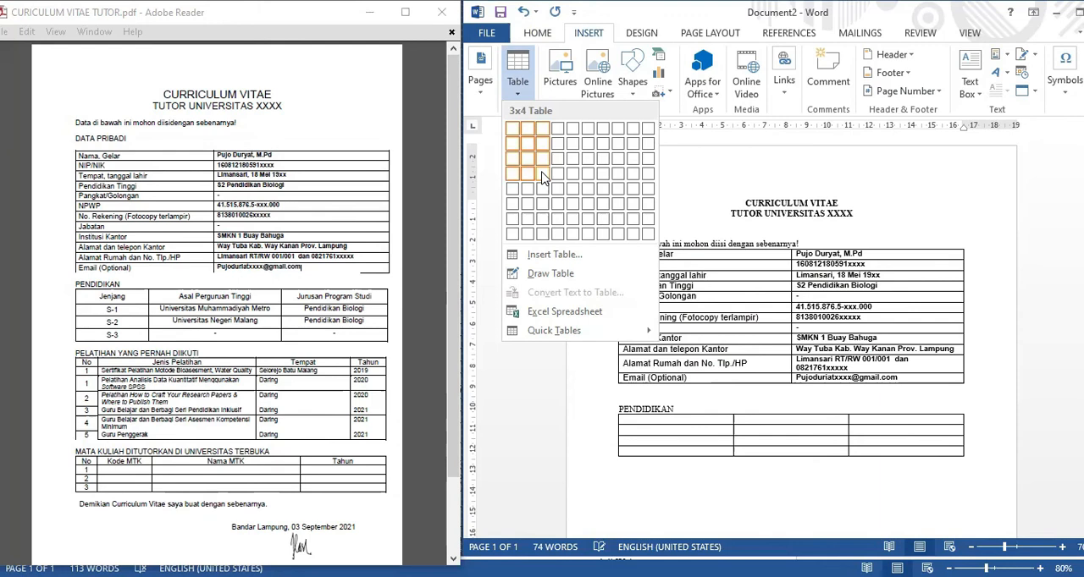
{"action": "left_click", "coordinate": [544, 178]}
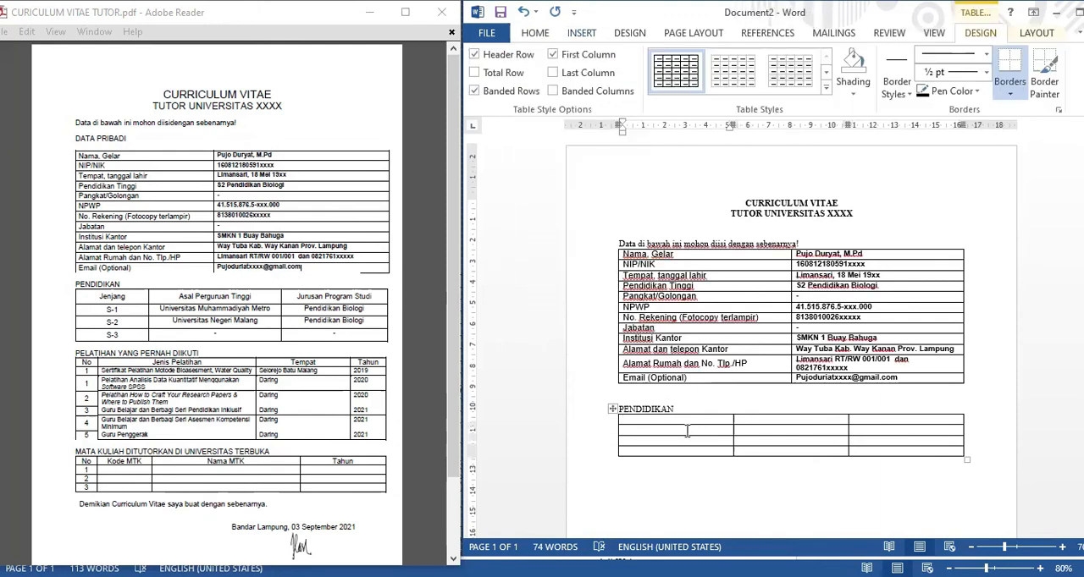
Fill the PENDIDIKAN table's header row with "Jenjang", "Asal Perguruan Tinggi" and "Jurusan Program Studi".
{"action": "key", "text": "BackSpace"}
{"action": "key", "text": "Tab"}
{"action": "type", "text": "Asal Perguruan Tinggi"}
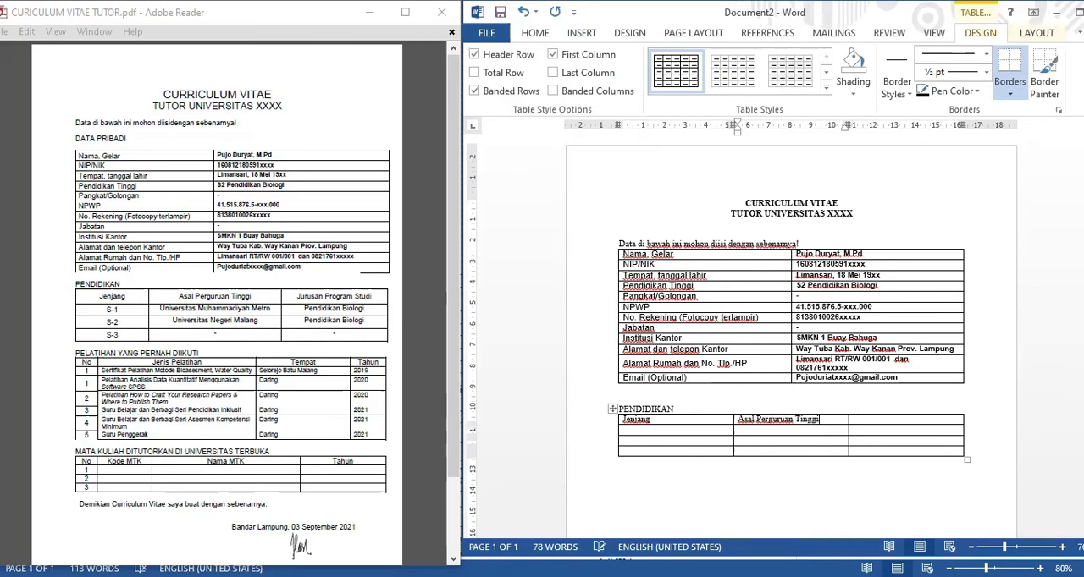
{"action": "key", "text": "Tab"}
{"action": "type", "text": "Jur"}
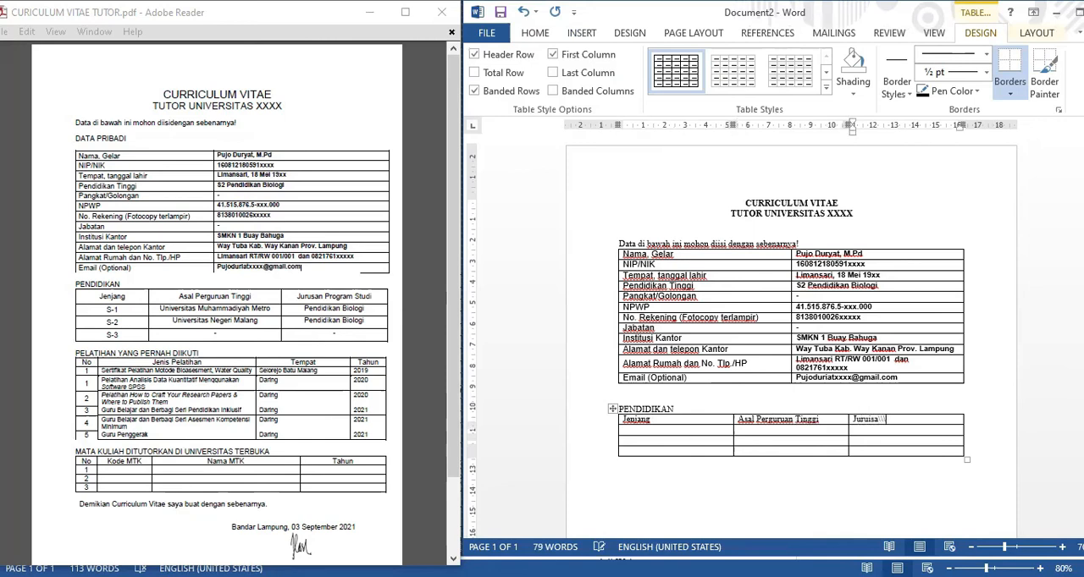
{"action": "type", "text": "usan Program Stud"}
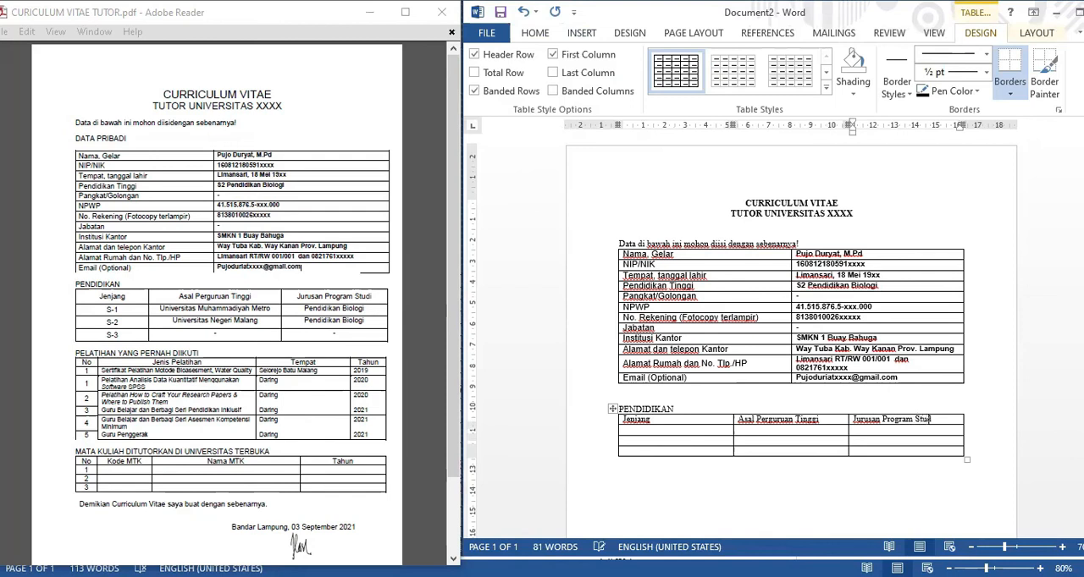
Enter "S-1", "S-2" and "S-3" in the three rows of the Jenjang column.
{"action": "key", "text": "Tab"}
{"action": "key", "text": "Tab"}
{"action": "left_click", "coordinate": [688, 432]}
{"action": "type", "text": "S"}
{"action": "key", "text": "Down"}
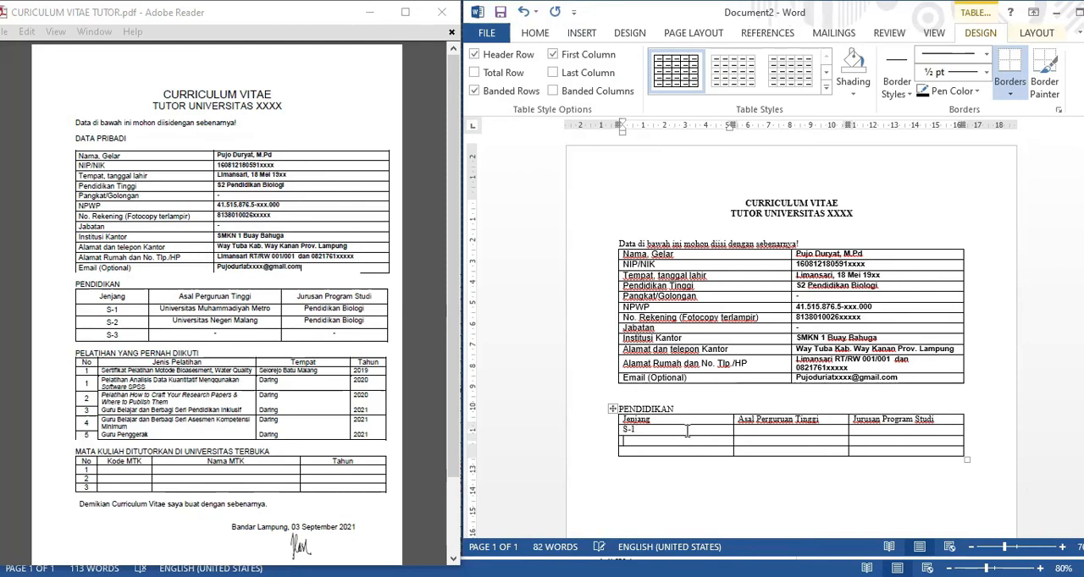
{"action": "type", "text": "S-2"}
{"action": "key", "text": "Down"}
{"action": "type", "text": "S-3"}
In the Asal Perguruan Tinggi column, enter "Universitas Muhammadiyah Metro" for S-1 and "Universitas Negeri Malang" for S-2.
{"action": "key", "text": "Tab"}
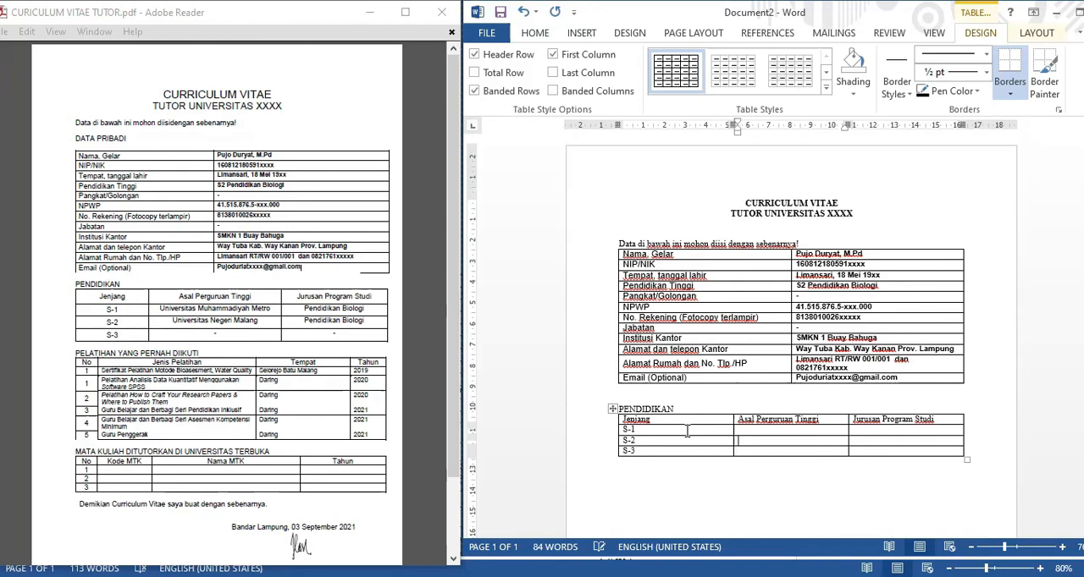
{"action": "type", "text": "Universitas Muh"}
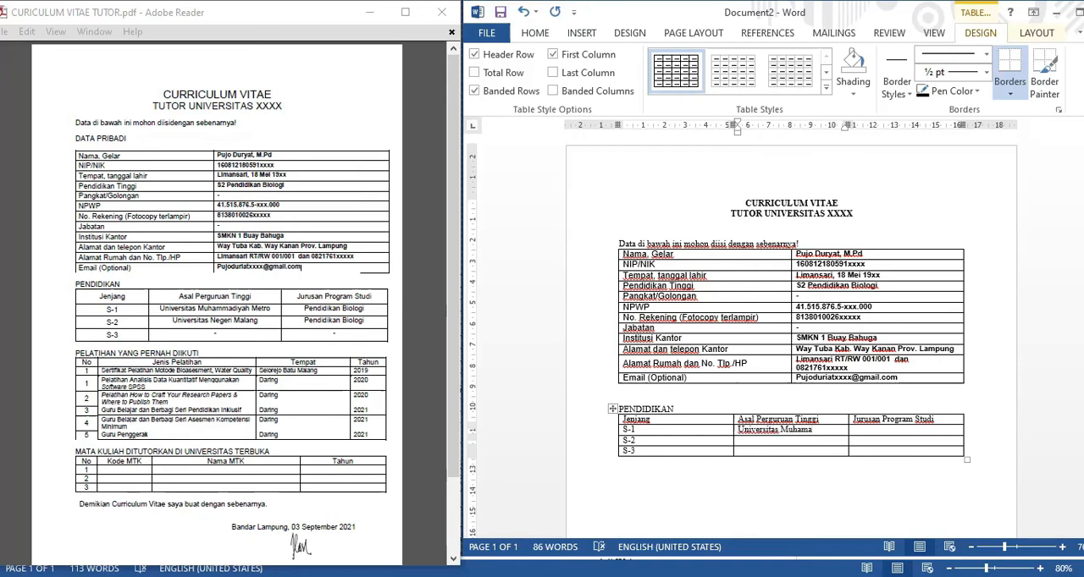
{"action": "type", "text": "ammadiyahM"}
{"action": "key", "text": "BackSpace"}
{"action": "type", "text": "Me"}
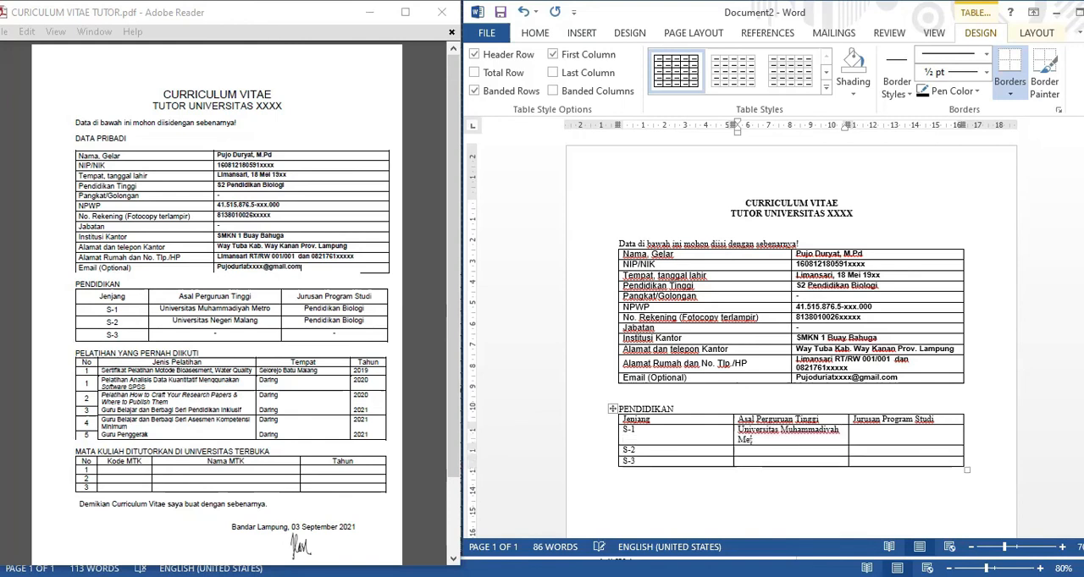
{"action": "type", "text": "Universitas Negeri Malang"}
Enter "Pendidikan Biologi" as the study program for S-1 and S-2, and widen the Asal Perguruan Tinggi column by narrowing Jenjang.
{"action": "key", "text": "Tab"}
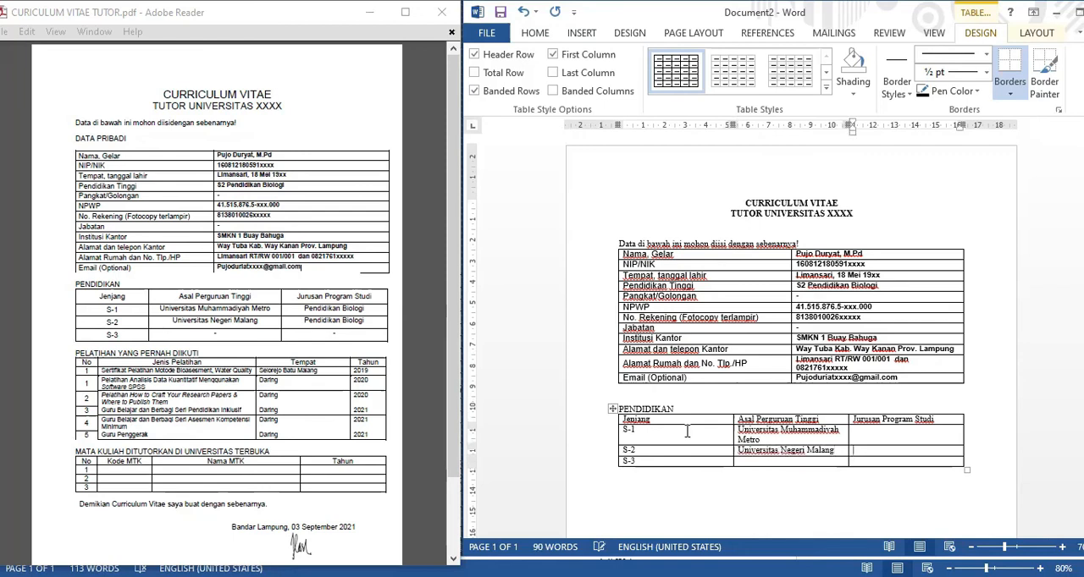
{"action": "type", "text": "Pendidikan Biologi"}
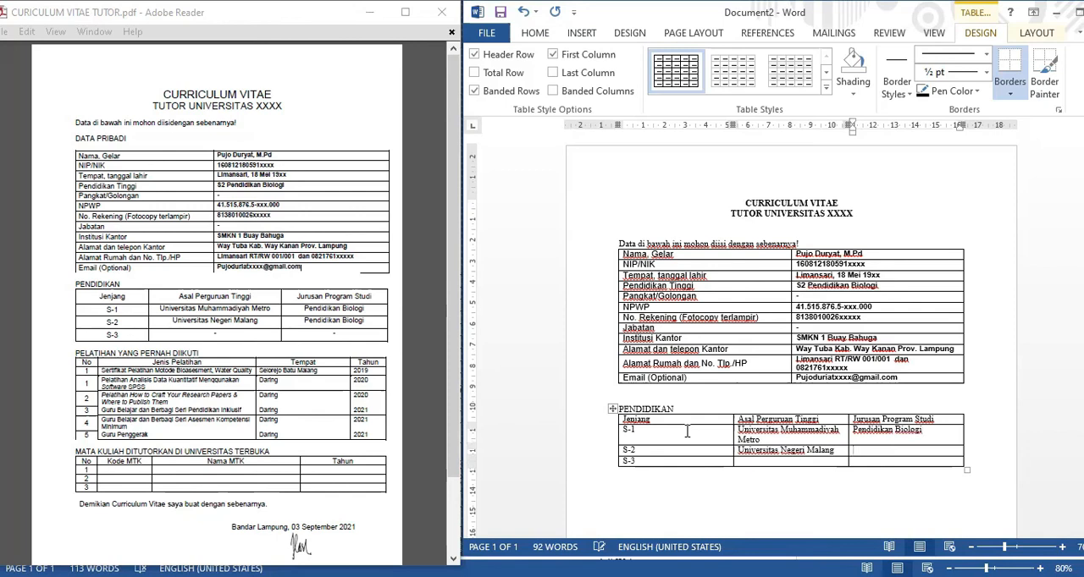
{"action": "type", "text": "Pendidikan Biologi"}
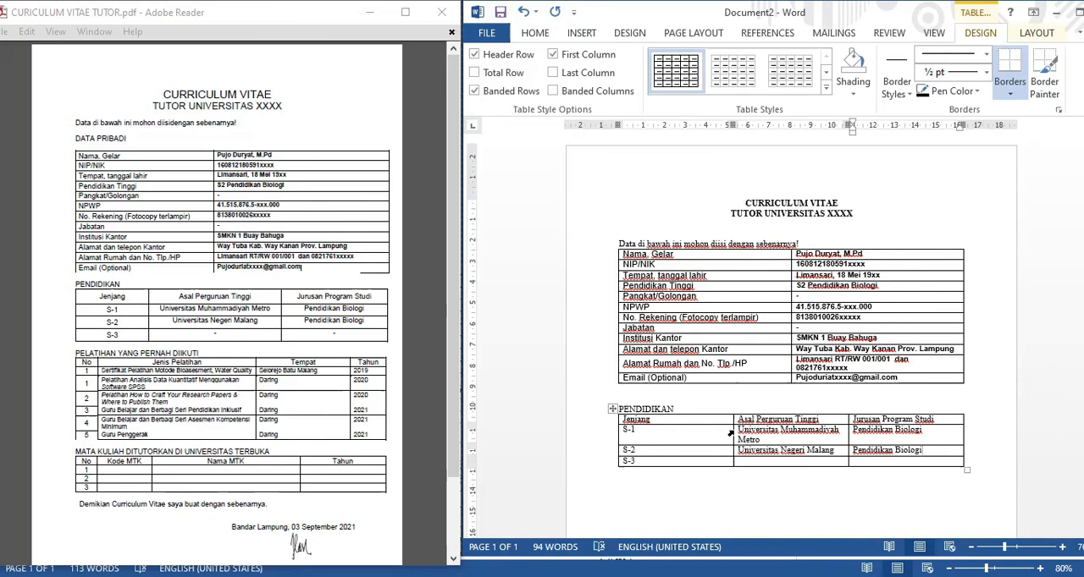
{"action": "left_click_drag", "start_coordinate": [730, 432], "coordinate": [712, 432]}
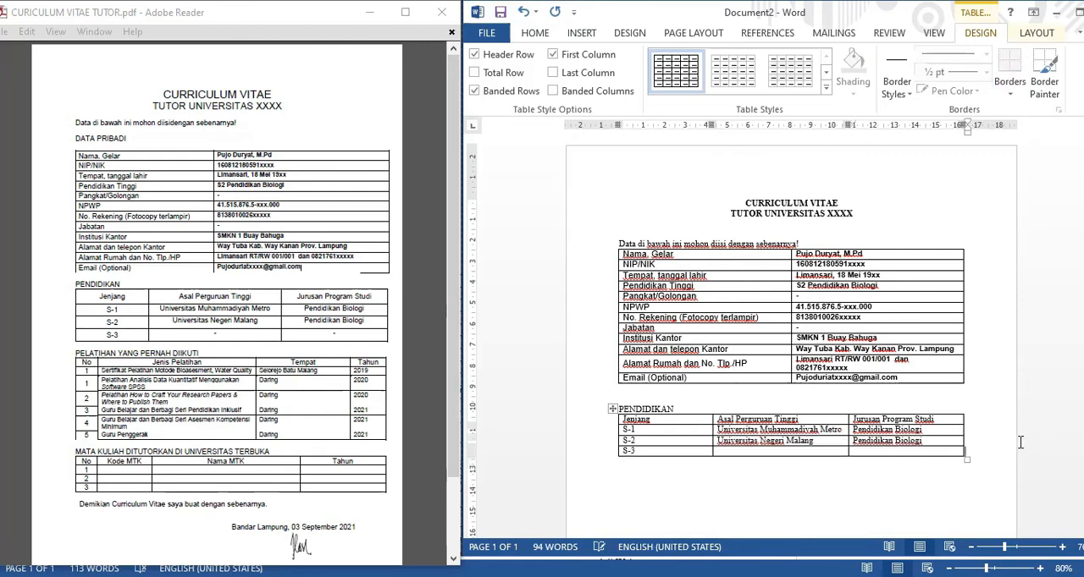
Add the PDF's remaining content, from PELATIHAN YANG PERNAH DIIKUTI through the signature block, below the PENDIDIKAN table.
{"action": "left_click", "coordinate": [713, 478]}
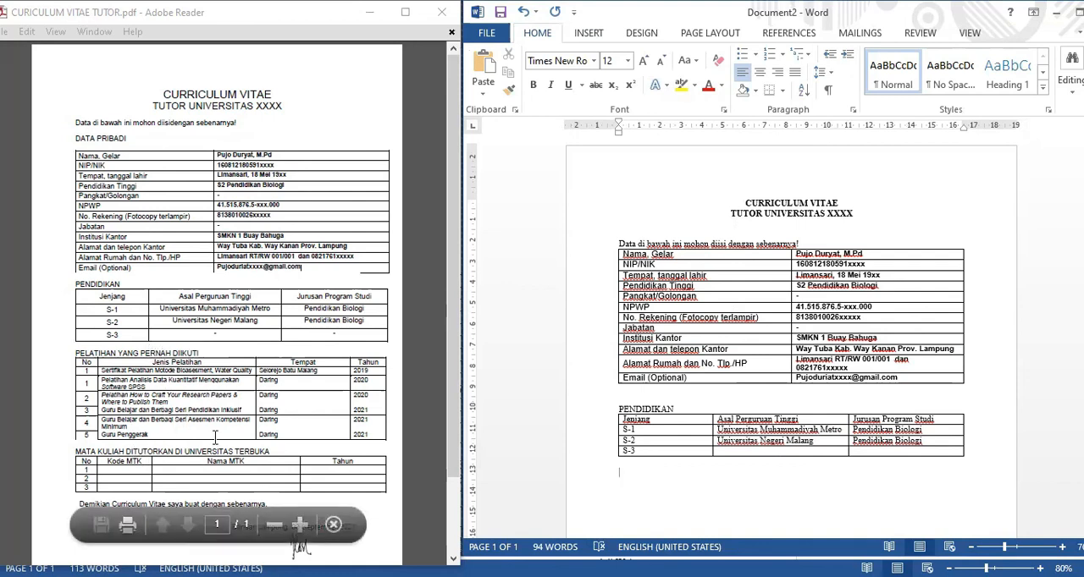
{"action": "scroll", "coordinate": [656, 492], "scroll_direction": "down", "scroll_amount": 2}
{"action": "left_click", "coordinate": [703, 479]}
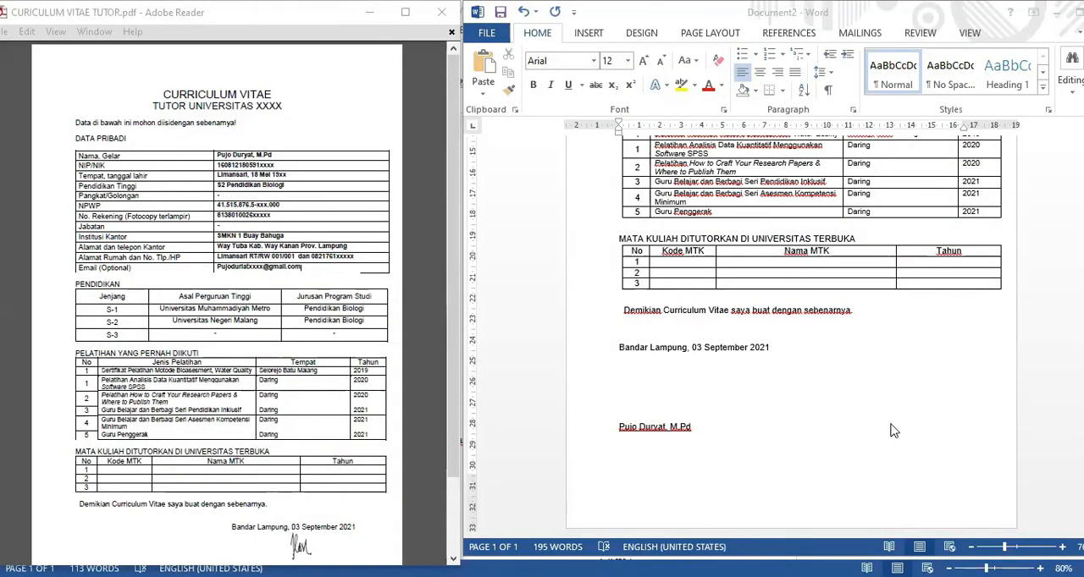
Center the S-1, S-2 and S-3 cells in the PENDIDIKAN table's Jenjang column.
{"action": "scroll", "coordinate": [829, 429], "scroll_direction": "up", "scroll_amount": 2}
{"action": "scroll", "coordinate": [829, 429], "scroll_direction": "up", "scroll_amount": 3}
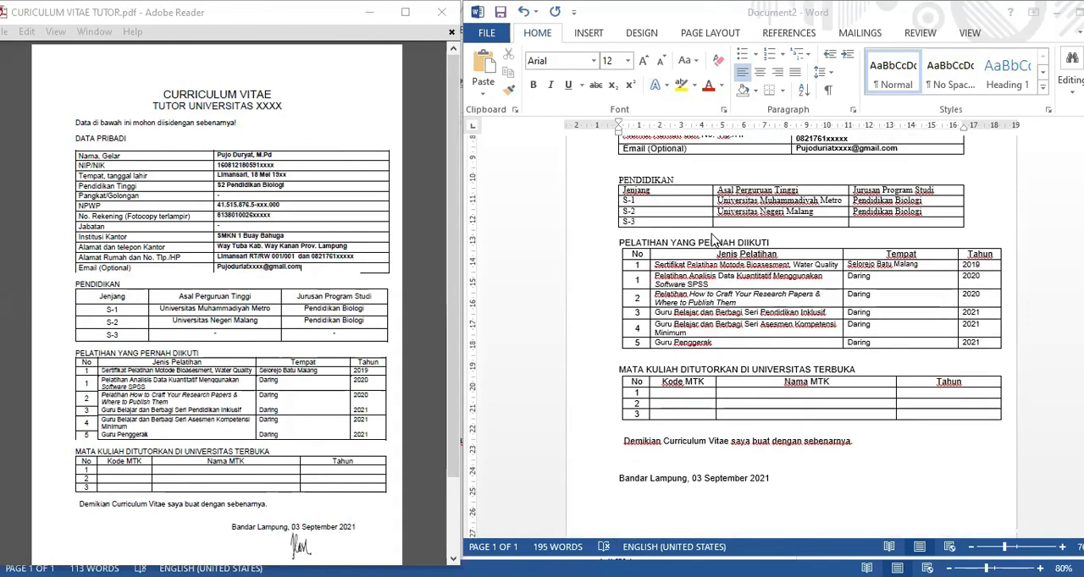
{"action": "scroll", "coordinate": [716, 240], "scroll_direction": "up", "scroll_amount": 1}
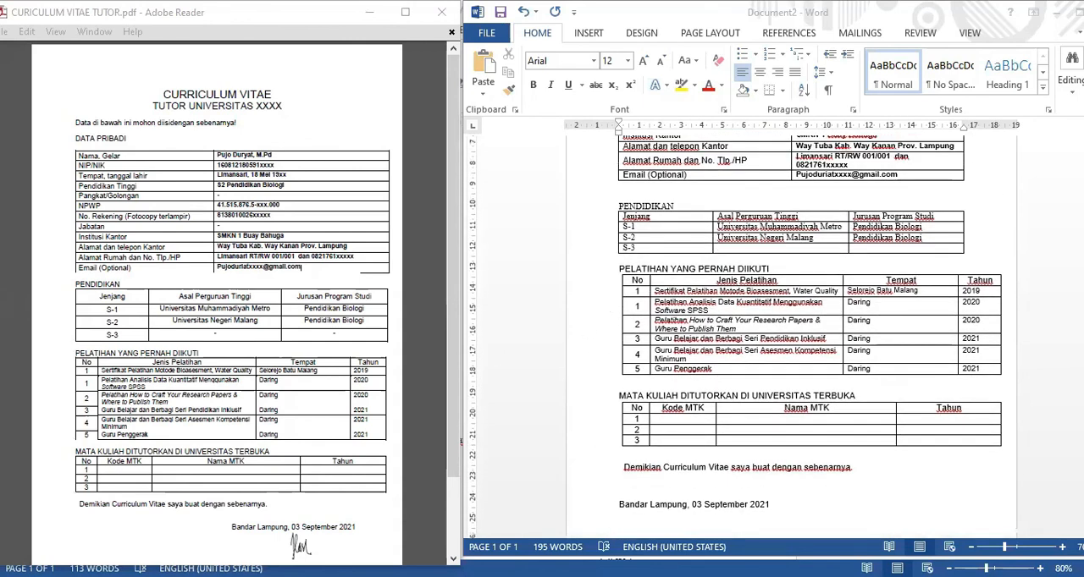
{"action": "left_click", "coordinate": [343, 292]}
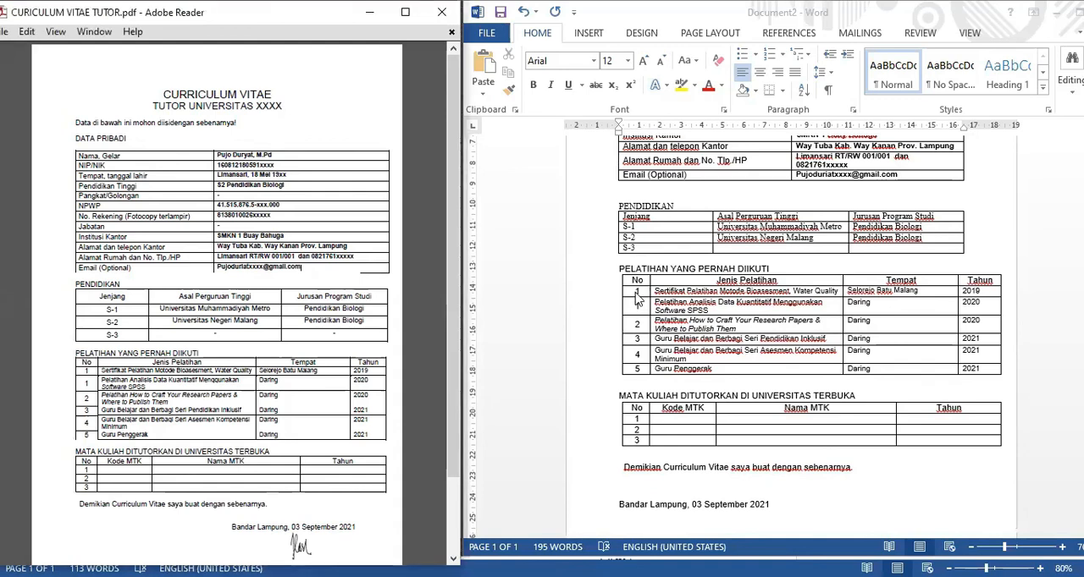
{"action": "left_click", "coordinate": [641, 232]}
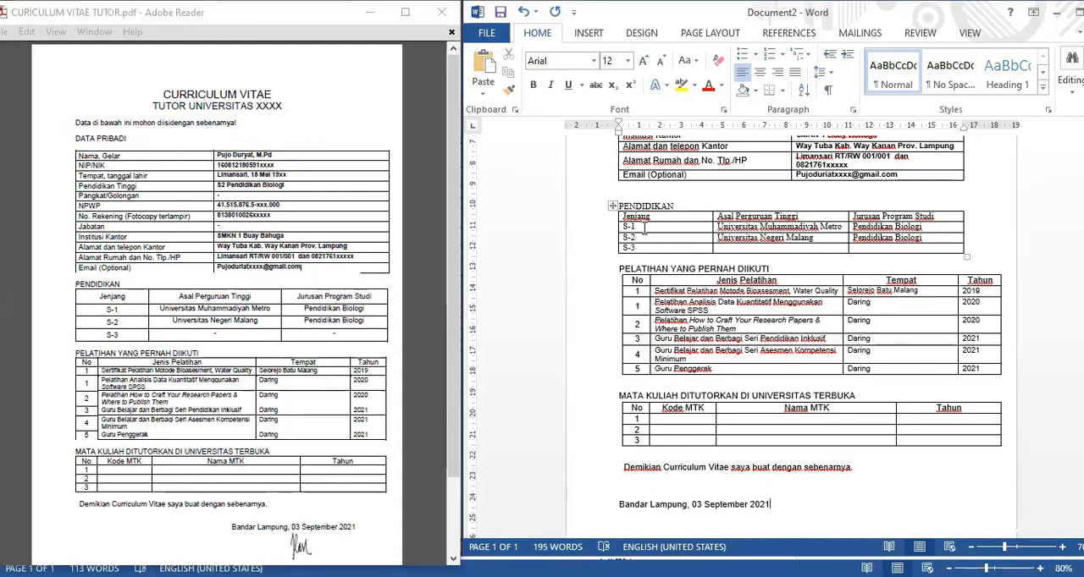
{"action": "left_click_drag", "start_coordinate": [621, 228], "coordinate": [635, 248]}
{"action": "left_click", "coordinate": [760, 73]}
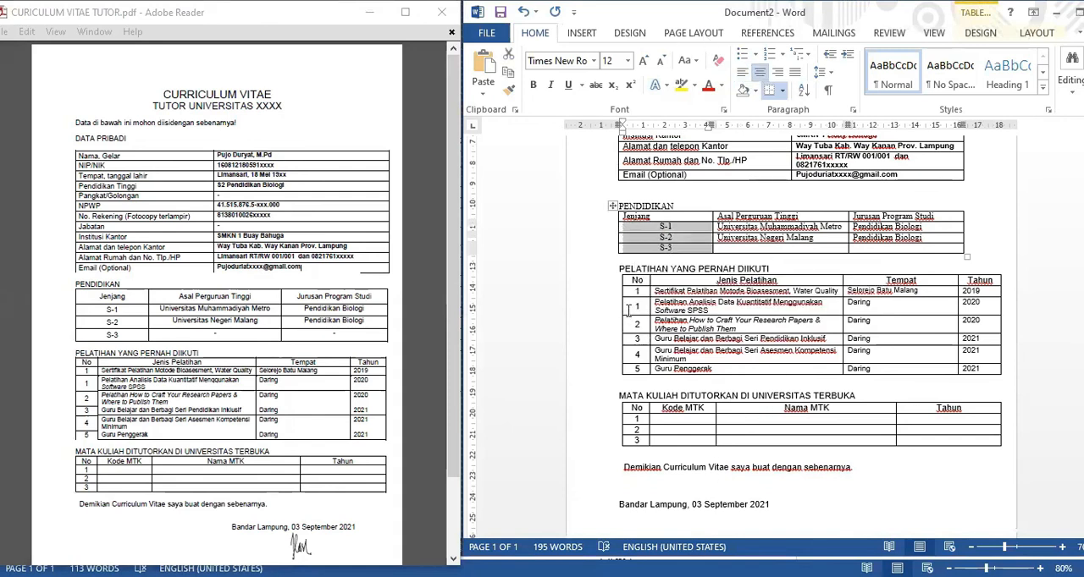
Move the left edges of the PELATIHAN and MATA KULIAH tables slightly outward and narrow their No columns.
{"action": "left_click_drag", "start_coordinate": [620, 299], "coordinate": [613, 299]}
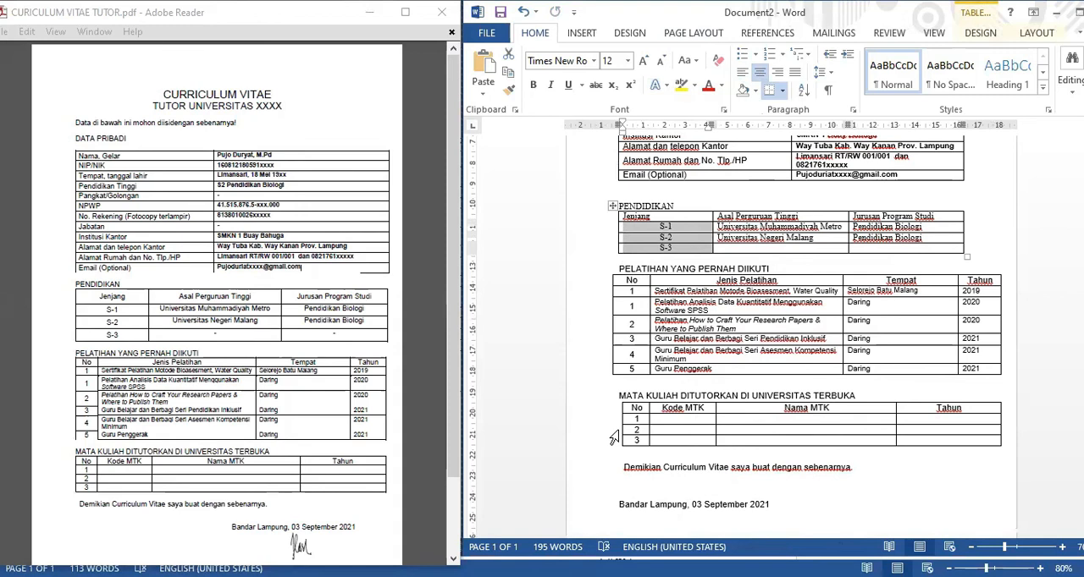
{"action": "left_click_drag", "start_coordinate": [618, 426], "coordinate": [638, 417]}
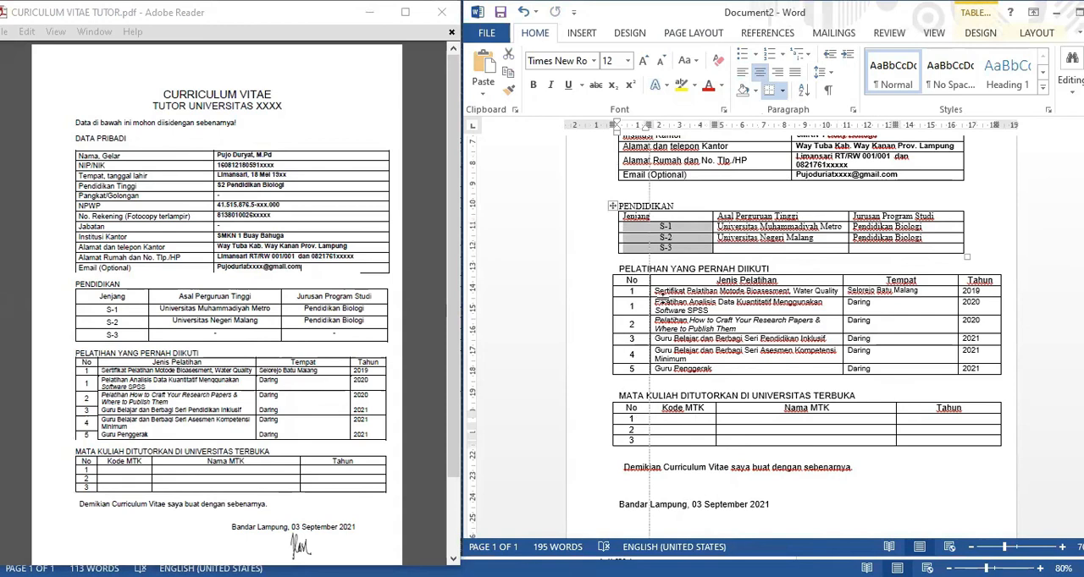
{"action": "left_click_drag", "start_coordinate": [650, 291], "coordinate": [633, 288]}
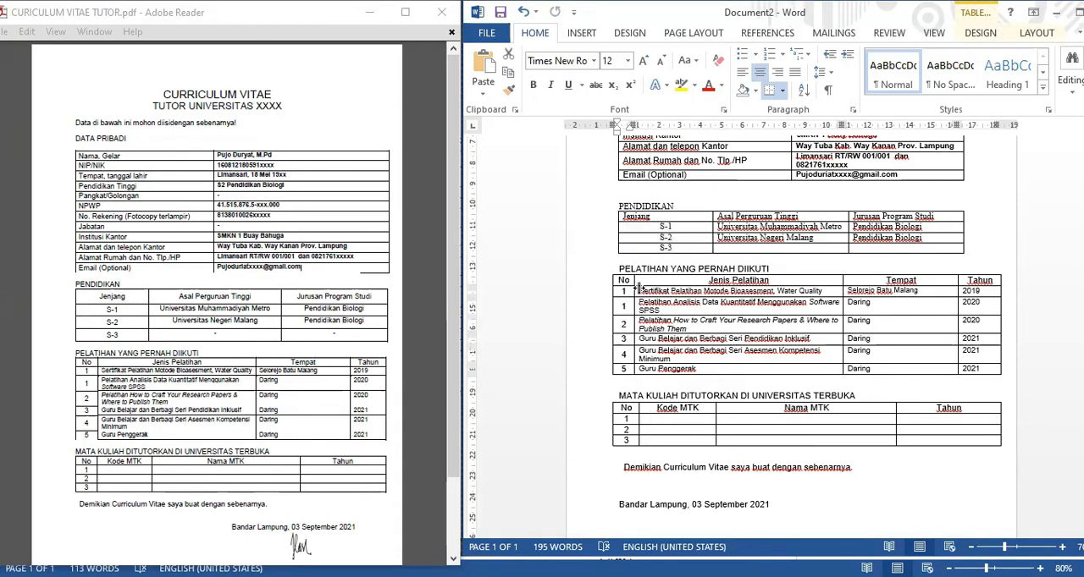
{"action": "key", "text": "ctrl+z"}
{"action": "left_click", "coordinate": [1023, 326]}
Compare the lower tables, closing sentence, date line and signature block with the PDF.
{"action": "scroll", "coordinate": [949, 298], "scroll_direction": "up", "scroll_amount": 5}
{"action": "scroll", "coordinate": [943, 296], "scroll_direction": "down", "scroll_amount": 6}
{"action": "scroll", "coordinate": [943, 296], "scroll_direction": "down", "scroll_amount": 3}
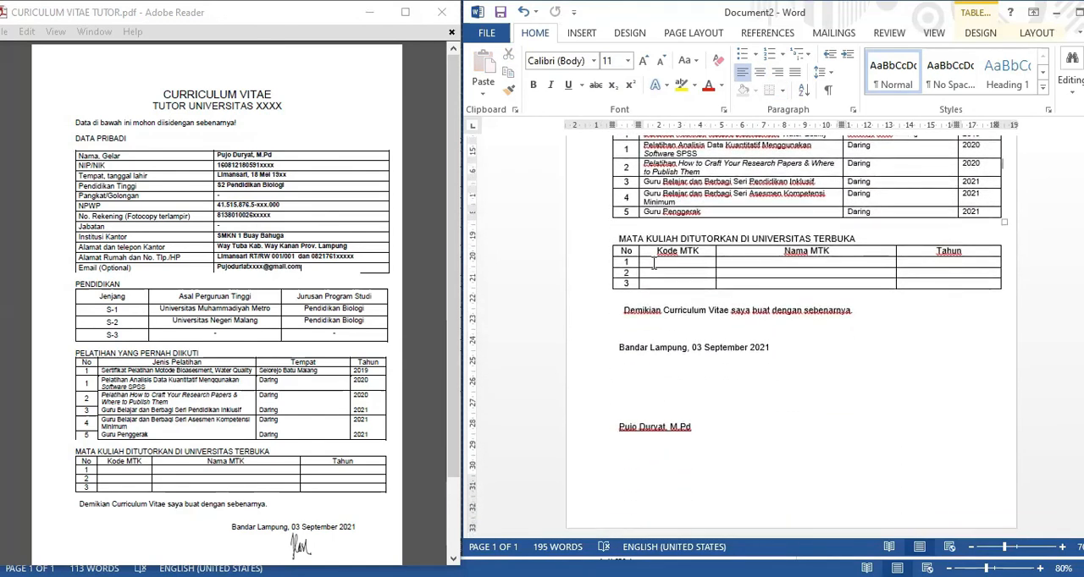
{"action": "scroll", "coordinate": [930, 206], "scroll_direction": "up", "scroll_amount": 1}
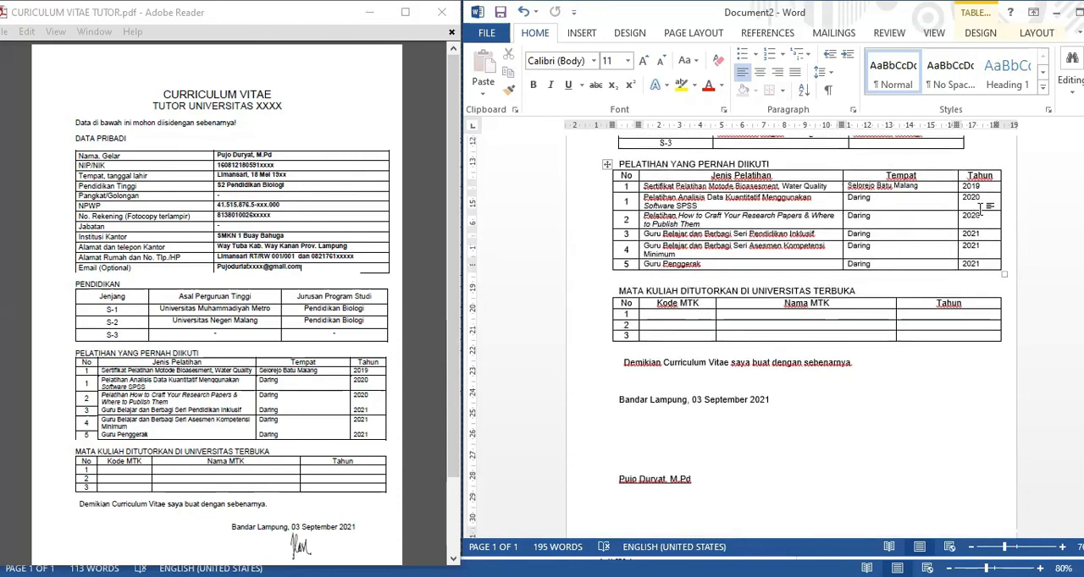
{"action": "scroll", "coordinate": [816, 277], "scroll_direction": "down", "scroll_amount": 1}
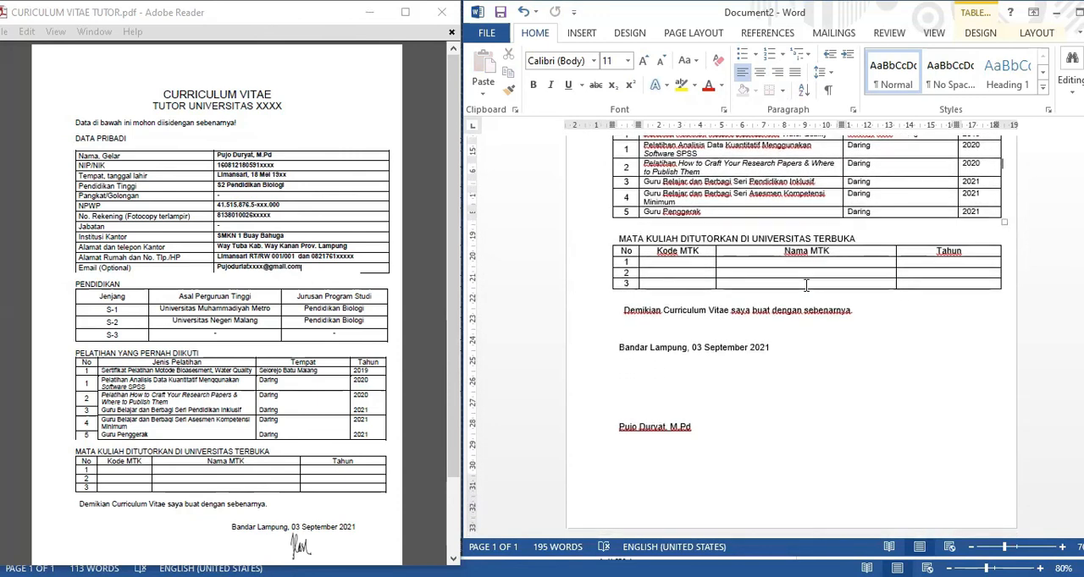
{"action": "scroll", "coordinate": [337, 366], "scroll_direction": "down", "scroll_amount": 3}
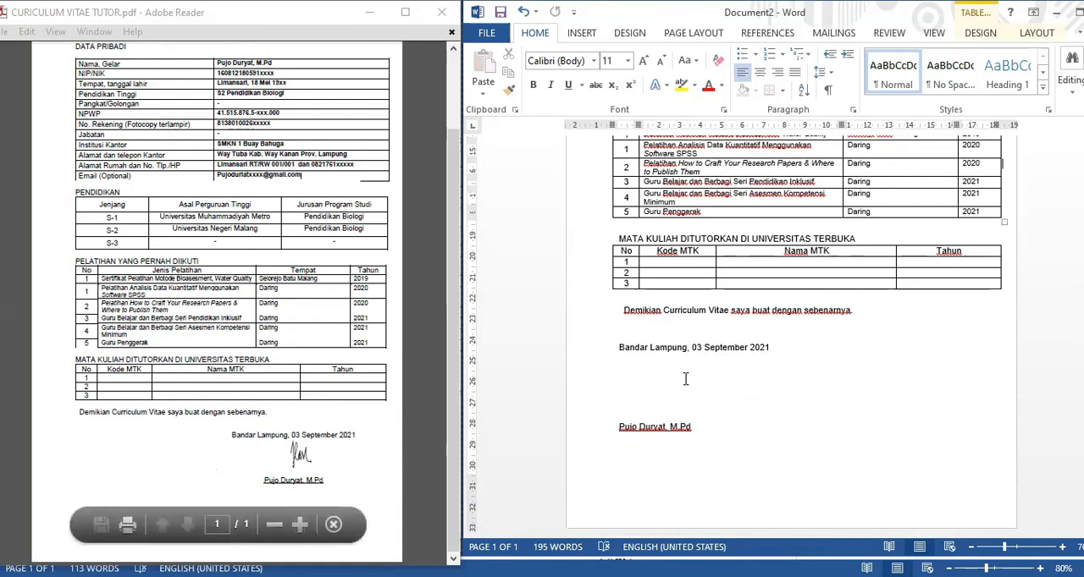
Indent the date line and signature block to about 9 cm so the date fits on one line as in the PDF.
{"action": "left_click_drag", "start_coordinate": [616, 347], "coordinate": [706, 449]}
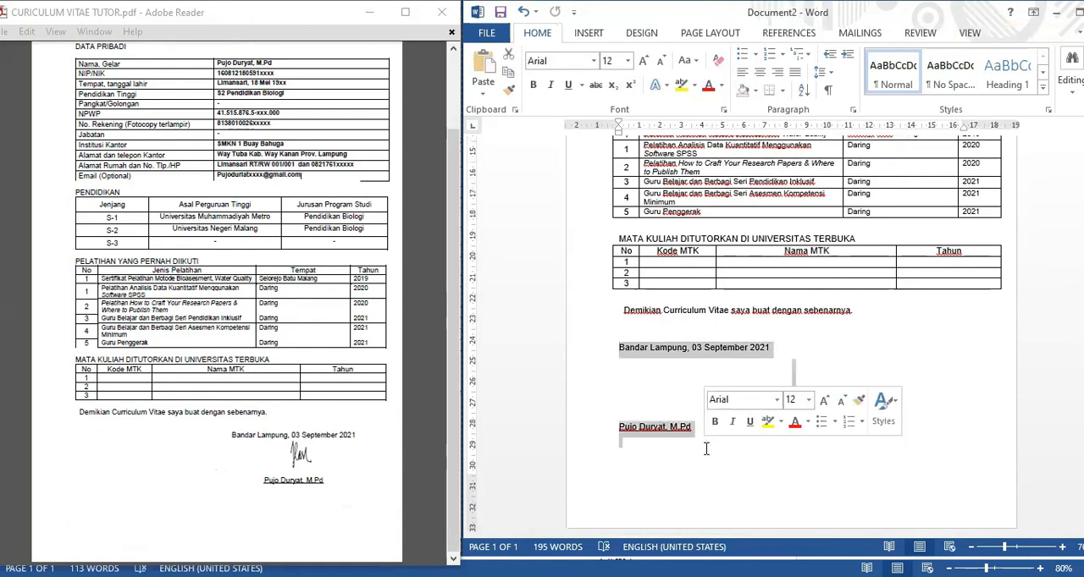
{"action": "left_click", "coordinate": [846, 54]}
{"action": "left_click", "coordinate": [847, 54]}
{"action": "left_click", "coordinate": [847, 54]}
{"action": "left_click", "coordinate": [847, 54]}
{"action": "left_click", "coordinate": [847, 54]}
{"action": "left_click", "coordinate": [847, 54]}
{"action": "left_click", "coordinate": [847, 54]}
{"action": "left_click", "coordinate": [847, 54]}
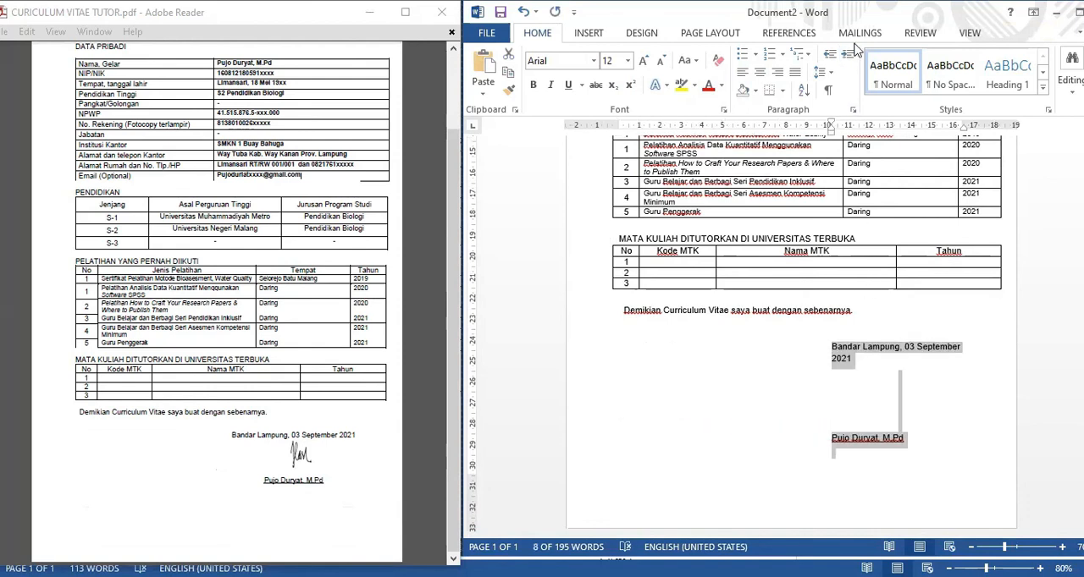
{"action": "left_click", "coordinate": [830, 54]}
{"action": "left_click", "coordinate": [965, 376]}
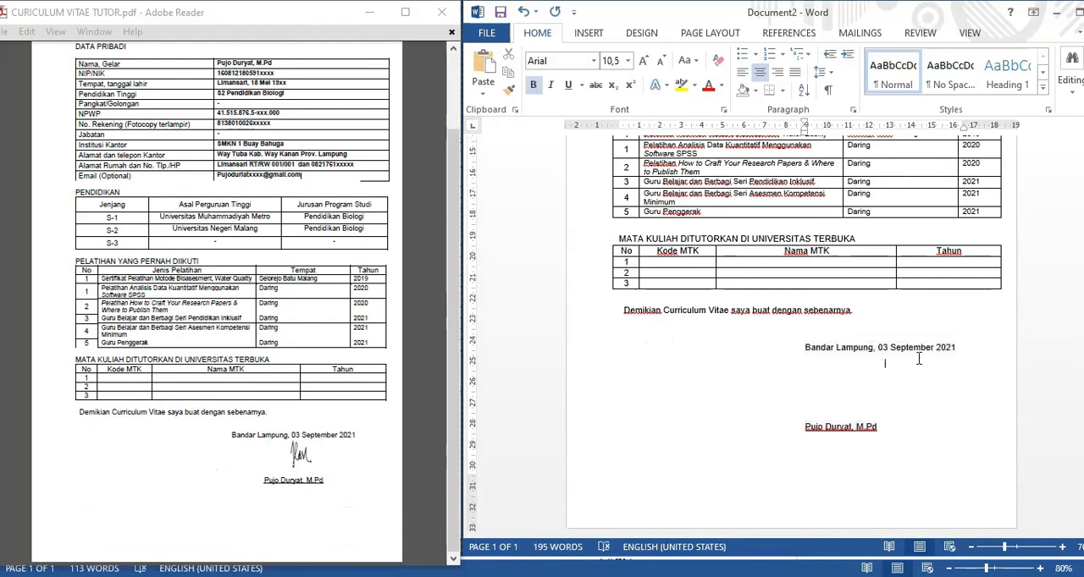
Review the document from the signature block up to the title and maximize its window.
{"action": "scroll", "coordinate": [911, 343], "scroll_direction": "up", "scroll_amount": 2}
{"action": "scroll", "coordinate": [905, 329], "scroll_direction": "down", "scroll_amount": 2}
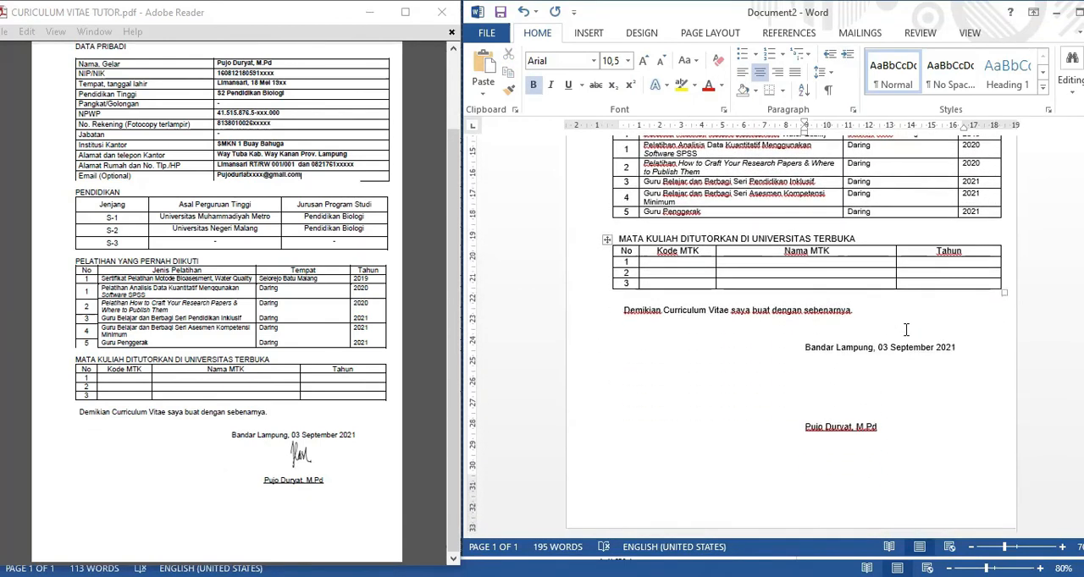
{"action": "scroll", "coordinate": [910, 372], "scroll_direction": "up", "scroll_amount": 6}
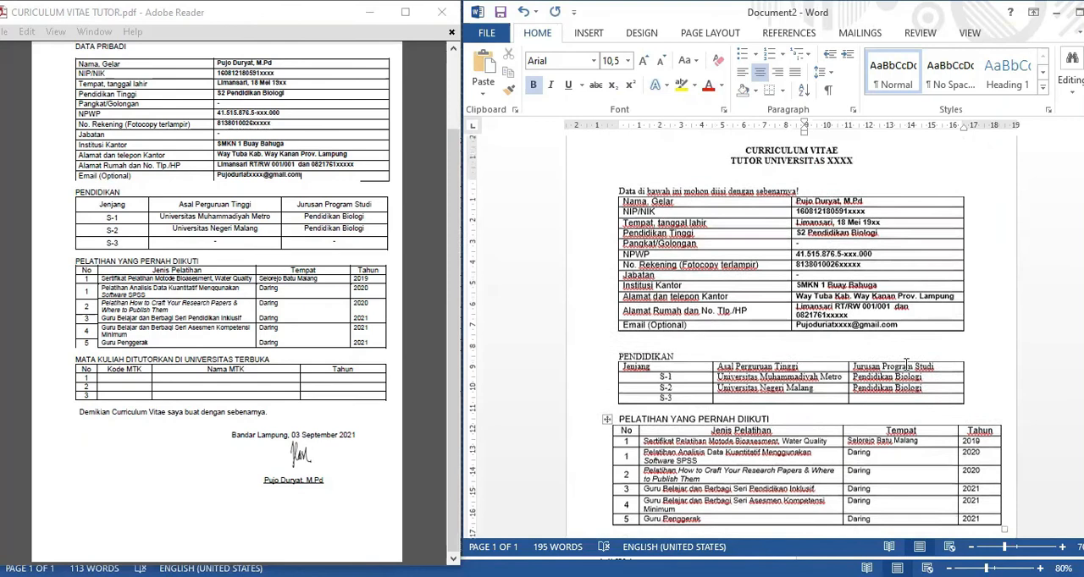
{"action": "scroll", "coordinate": [905, 364], "scroll_direction": "up", "scroll_amount": 1}
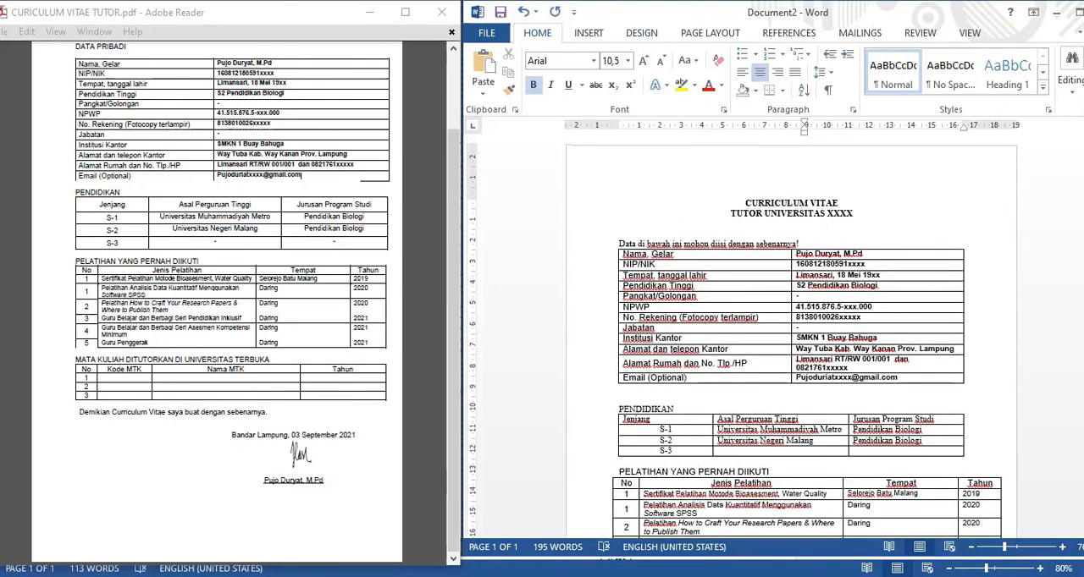
{"action": "key", "text": "super+Up"}
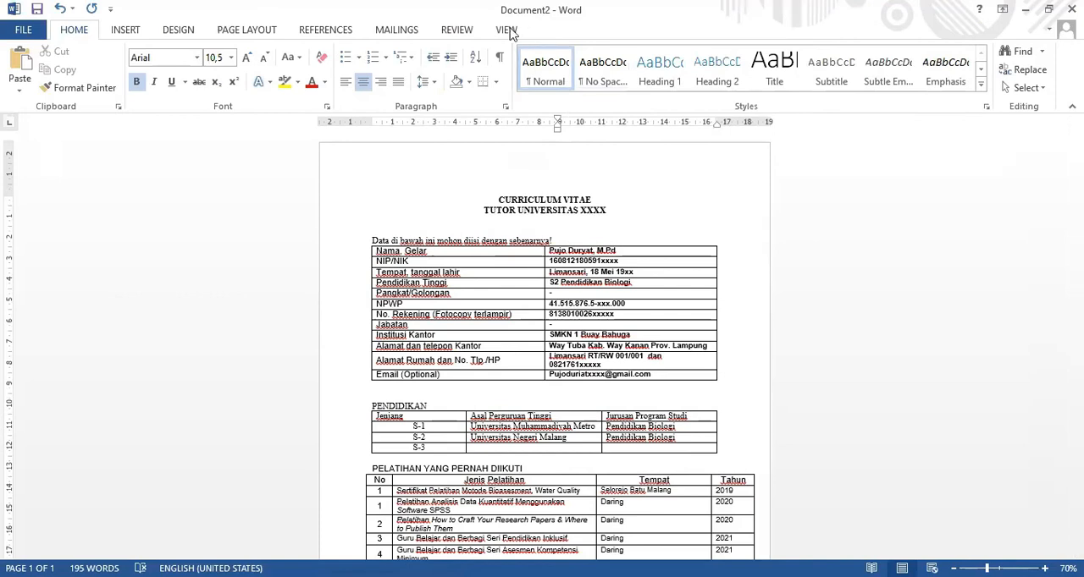
Save the document to the Downloads folder as a Word 97-2003 Document, named CURRICULUM VITAE plus the tutor's first name.
{"action": "left_click", "coordinate": [25, 32]}
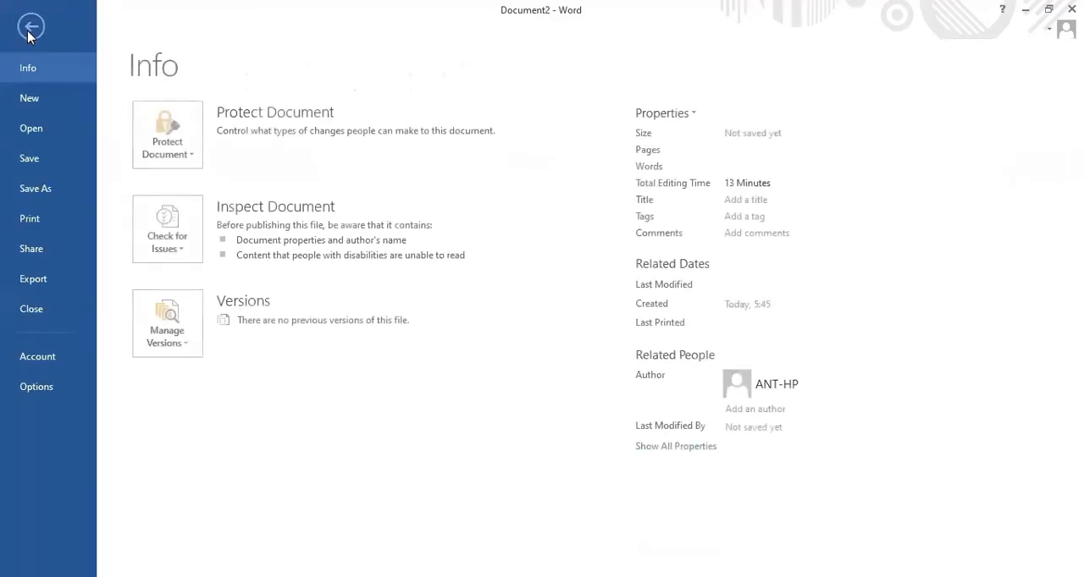
{"action": "left_click", "coordinate": [42, 163]}
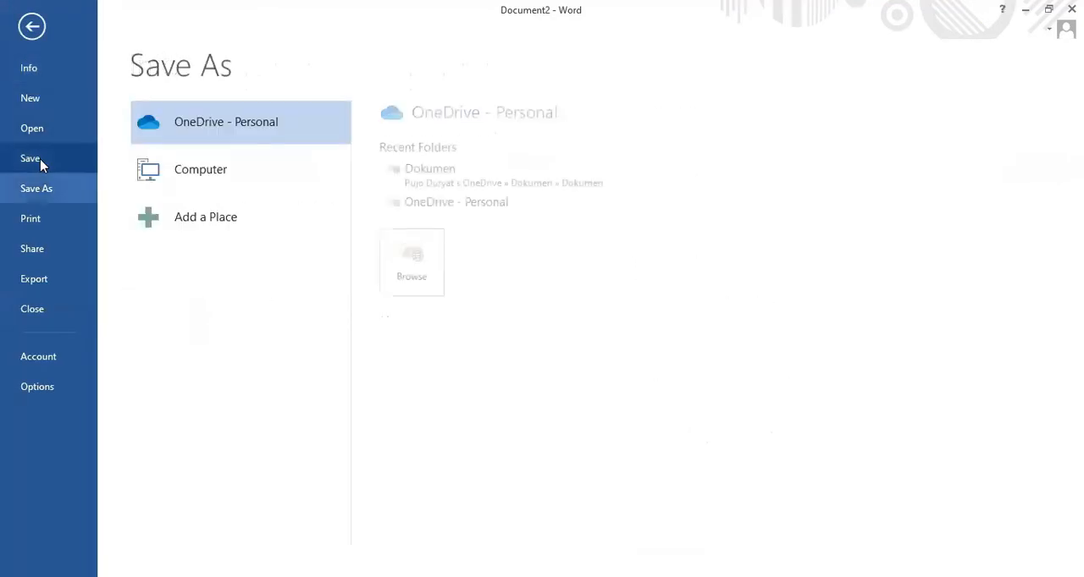
{"action": "left_click", "coordinate": [254, 174]}
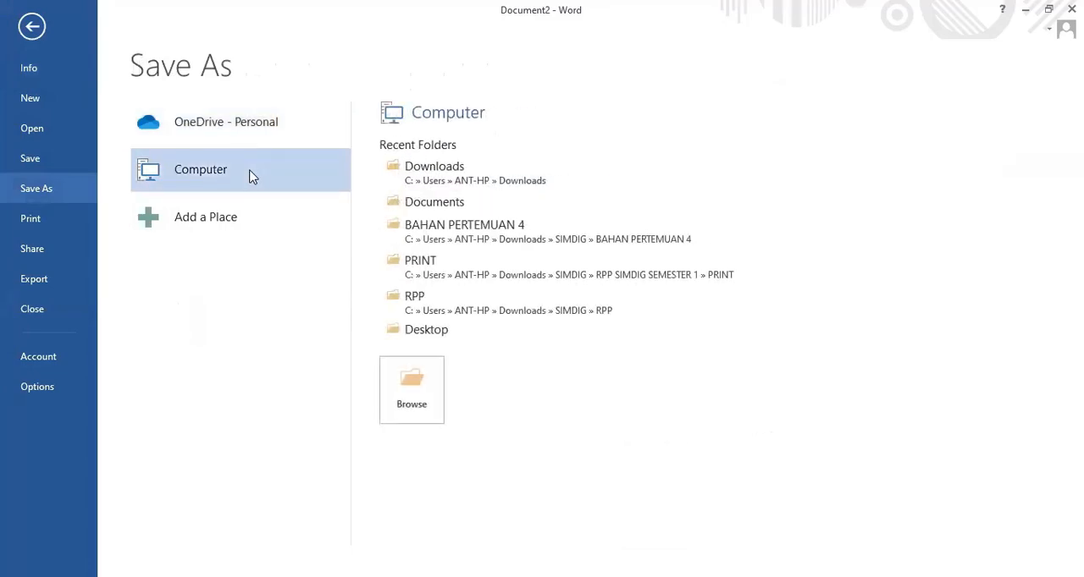
{"action": "left_click", "coordinate": [499, 182]}
{"action": "type", "text": "CURRICULUM VITAE"}
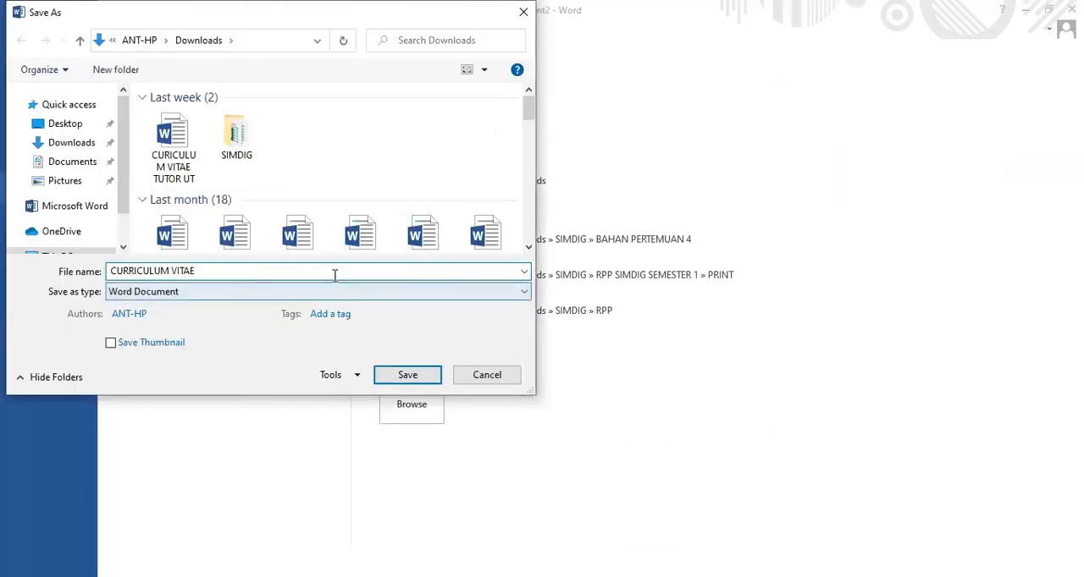
{"action": "type", "text": " PUJO"}
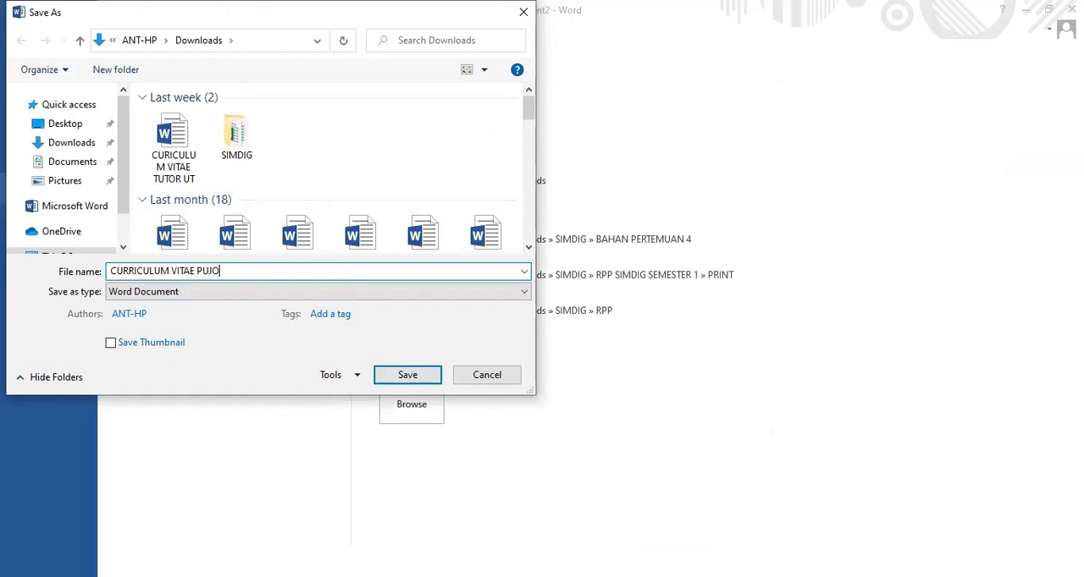
{"action": "left_click", "coordinate": [266, 291]}
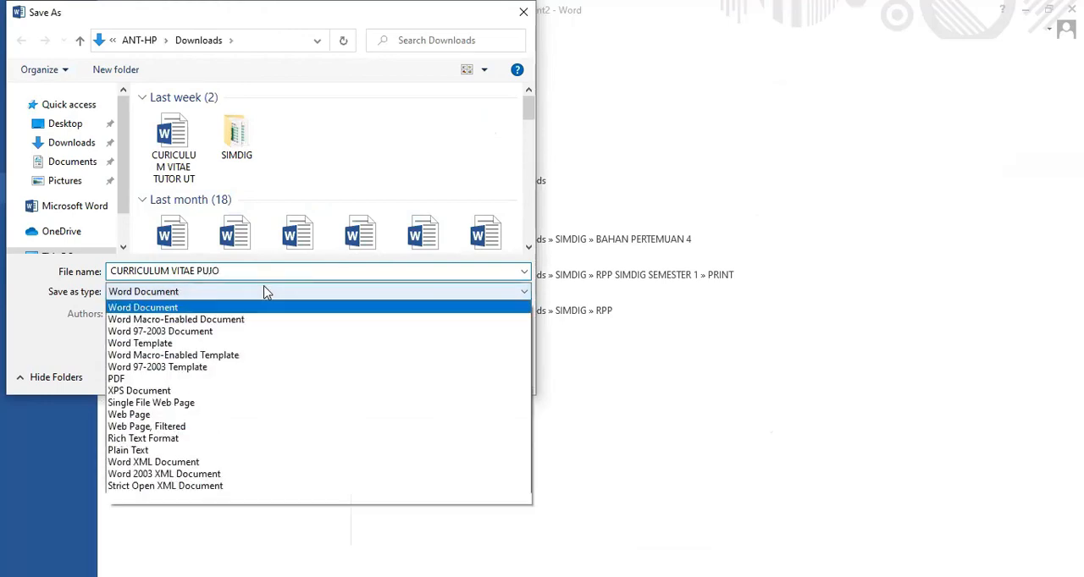
{"action": "left_click", "coordinate": [184, 333]}
{"action": "left_click", "coordinate": [412, 375]}
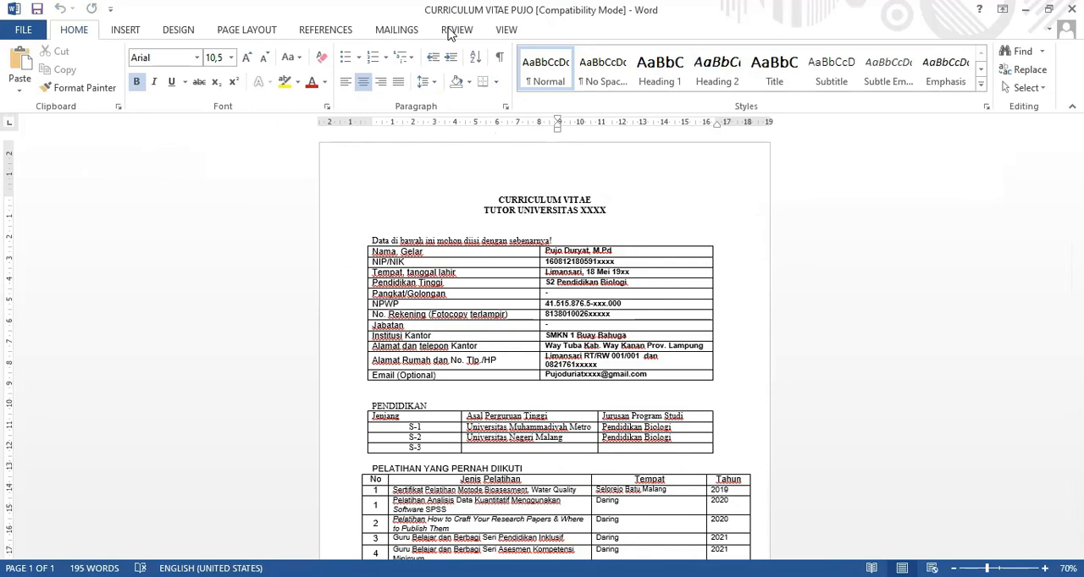
{"action": "scroll", "coordinate": [629, 220], "scroll_direction": "down", "scroll_amount": 5}
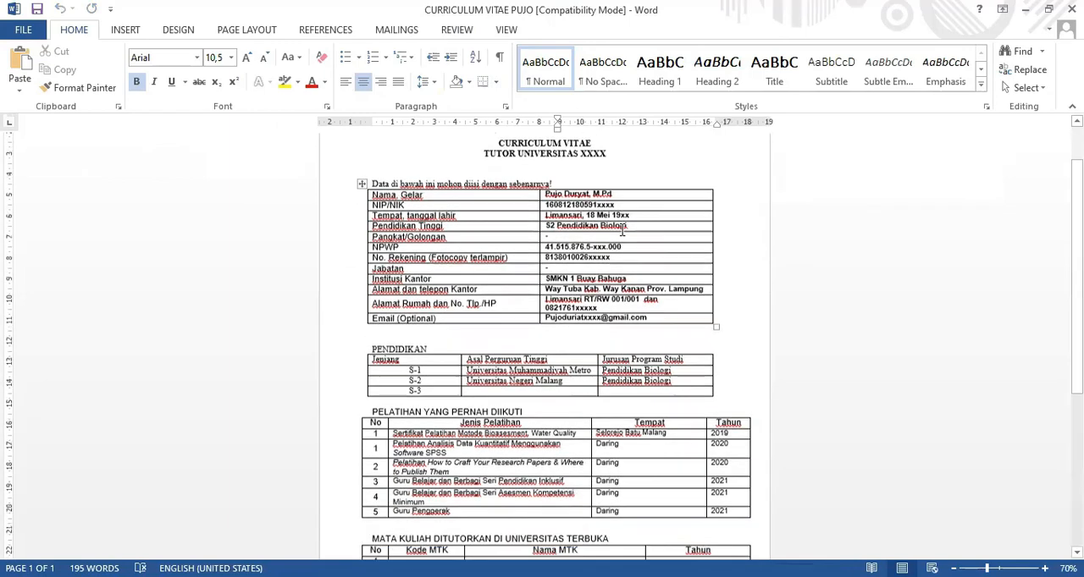
{"action": "scroll", "coordinate": [622, 227], "scroll_direction": "up", "scroll_amount": 5}
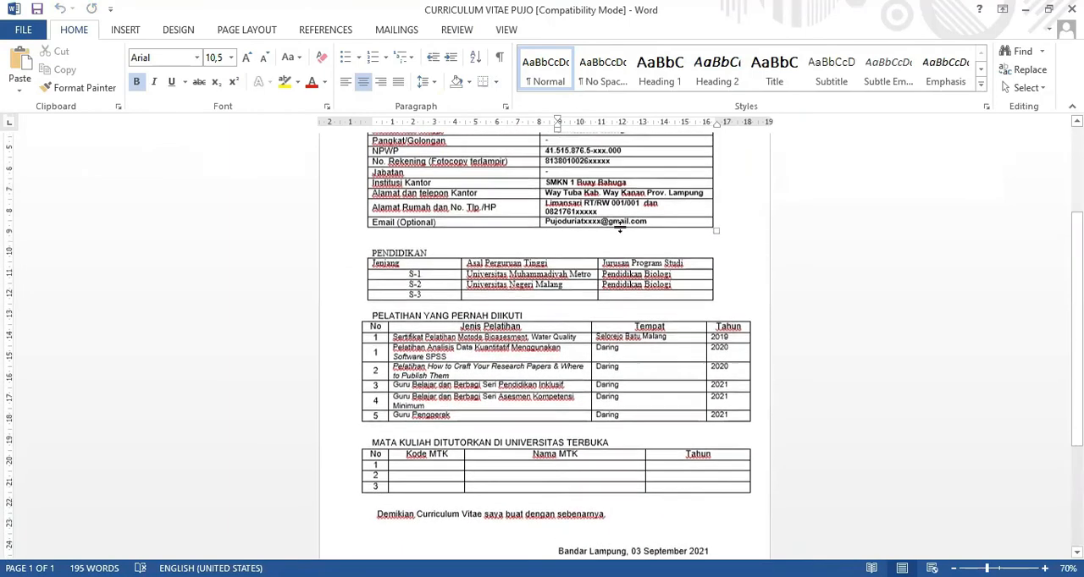